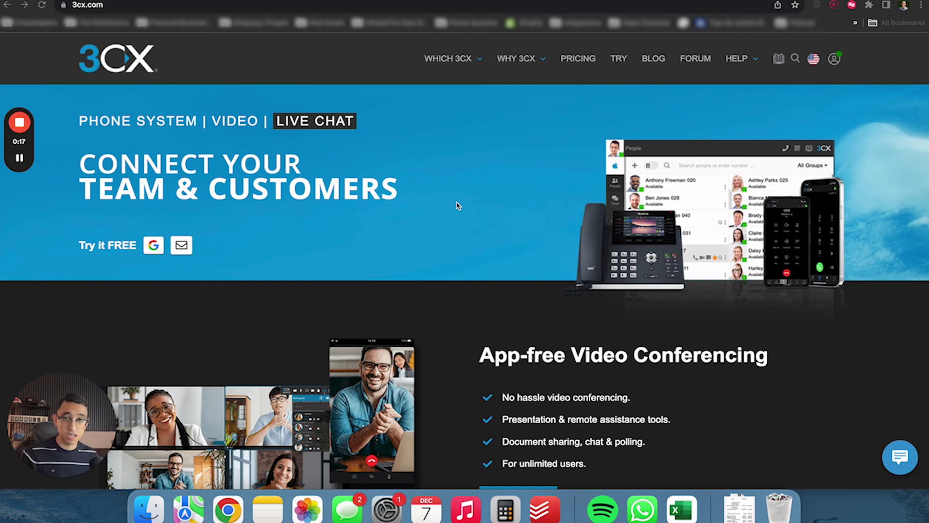
Look over the 3CX home page's 'Get 3CX - Absolutely Free!' heading and bring up the account menu.
left_click(543, 185)
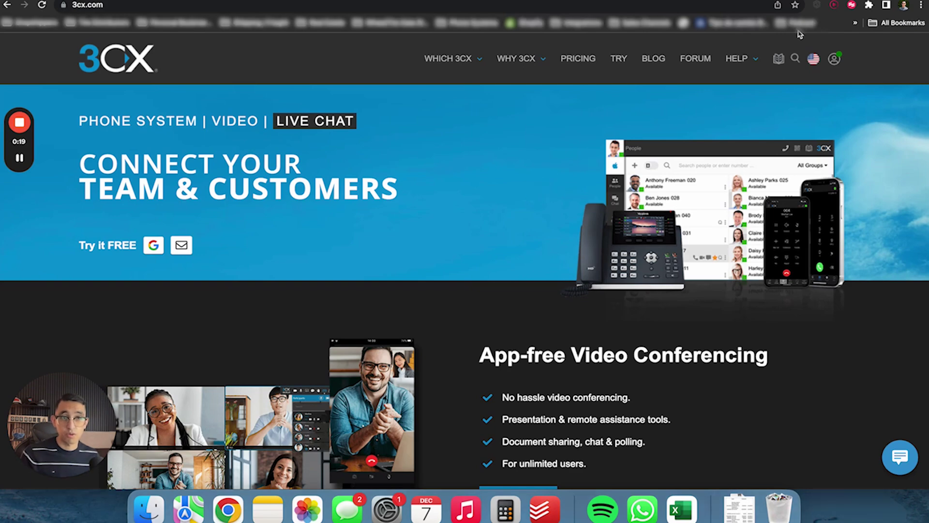
scroll(535, 277, "down", 15)
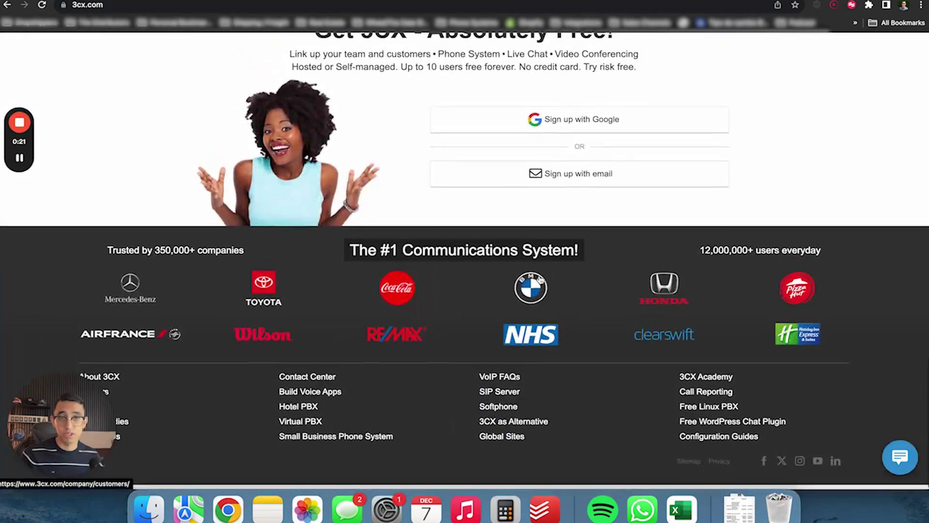
scroll(547, 278, "up", 3)
left_click_drag(315, 177, 630, 192)
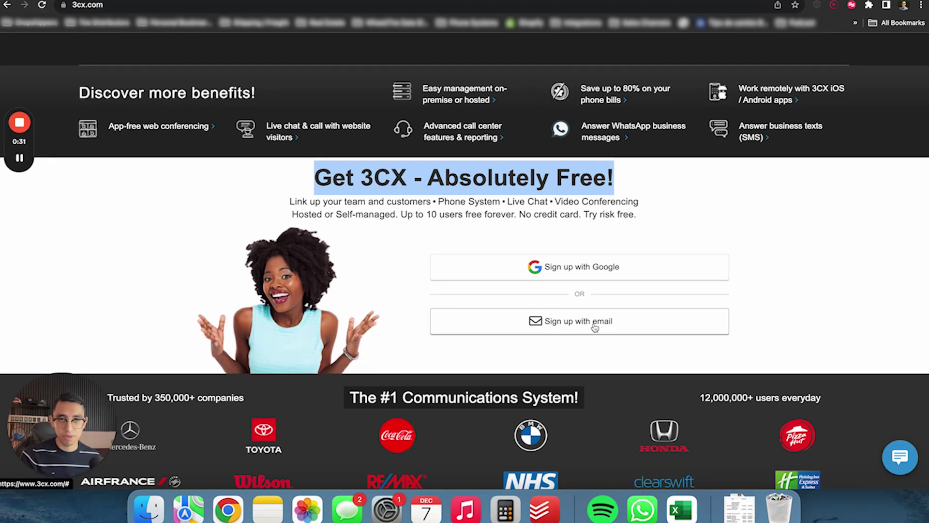
scroll(594, 328, "up", 15)
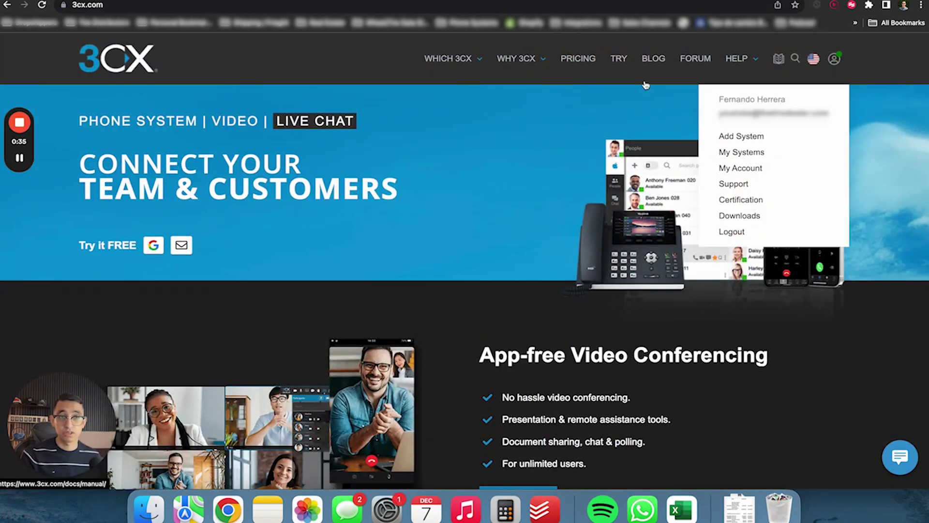
mouse_move(834, 59)
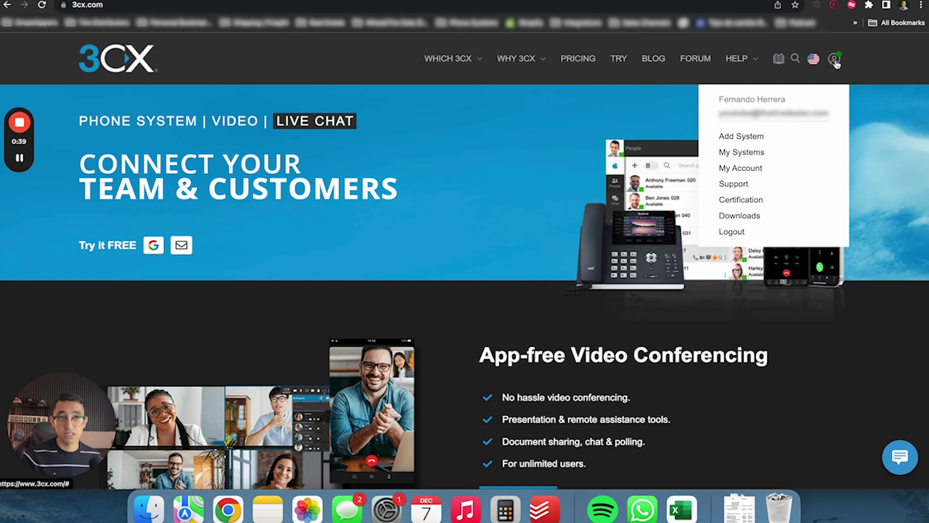
left_click(761, 141)
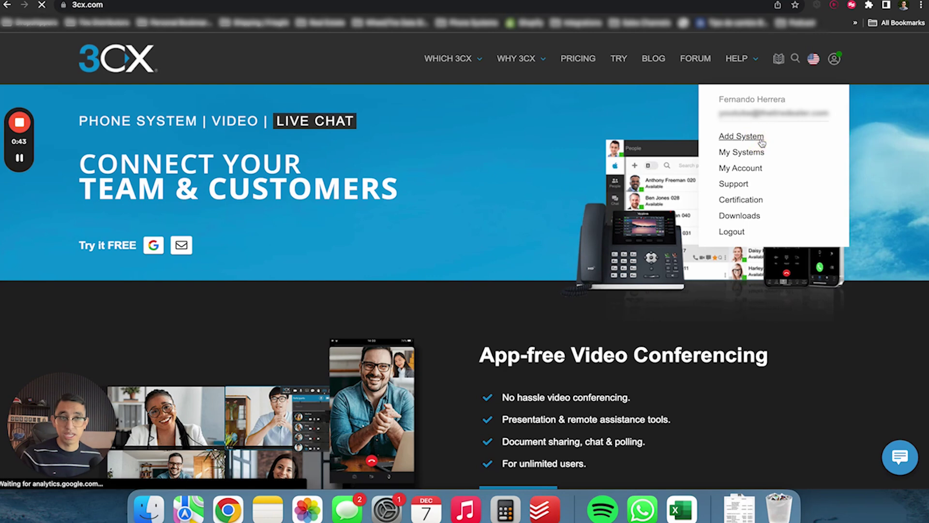
scroll(614, 228, "down", 5)
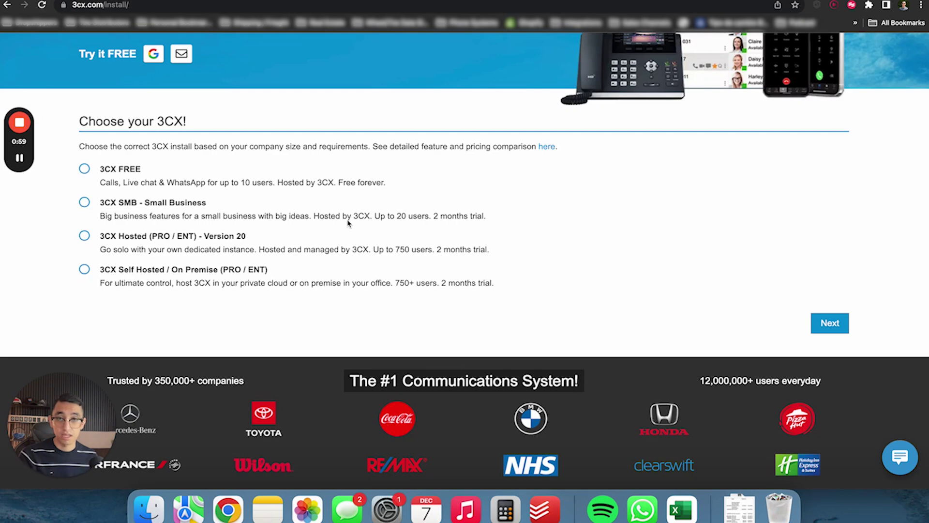
left_click(272, 183)
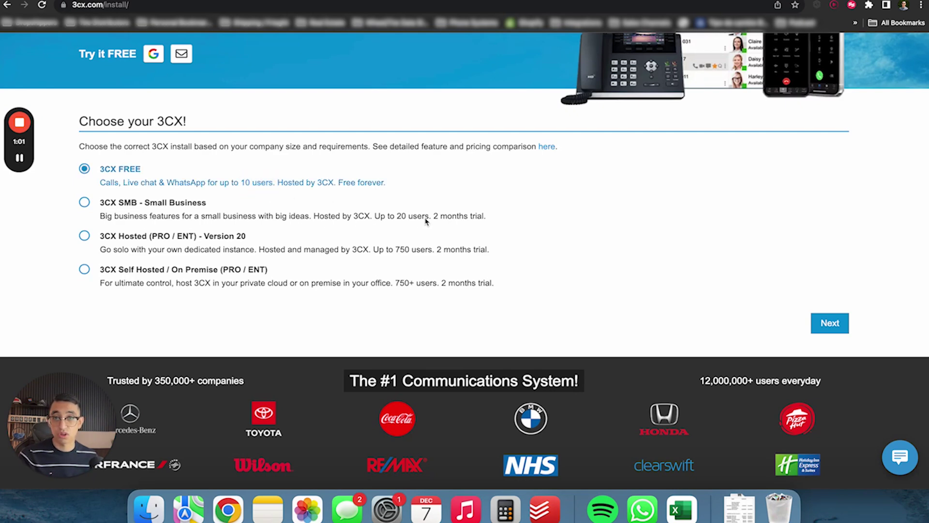
left_click(397, 218)
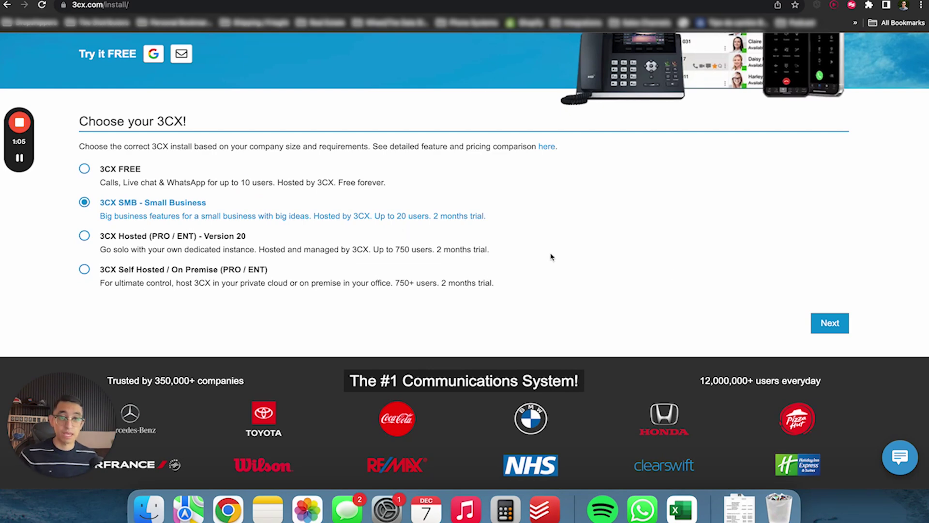
left_click(827, 323)
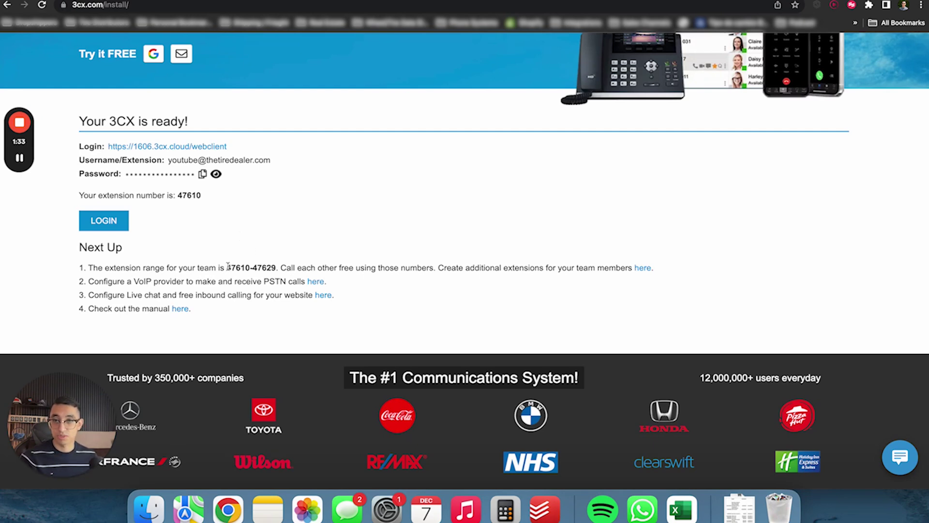
left_click_drag(226, 268, 276, 267)
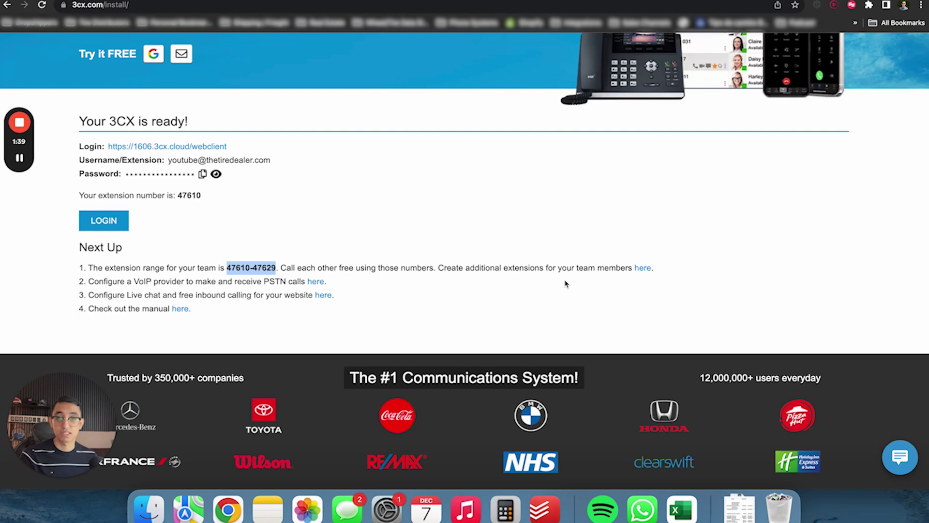
left_click(513, 287)
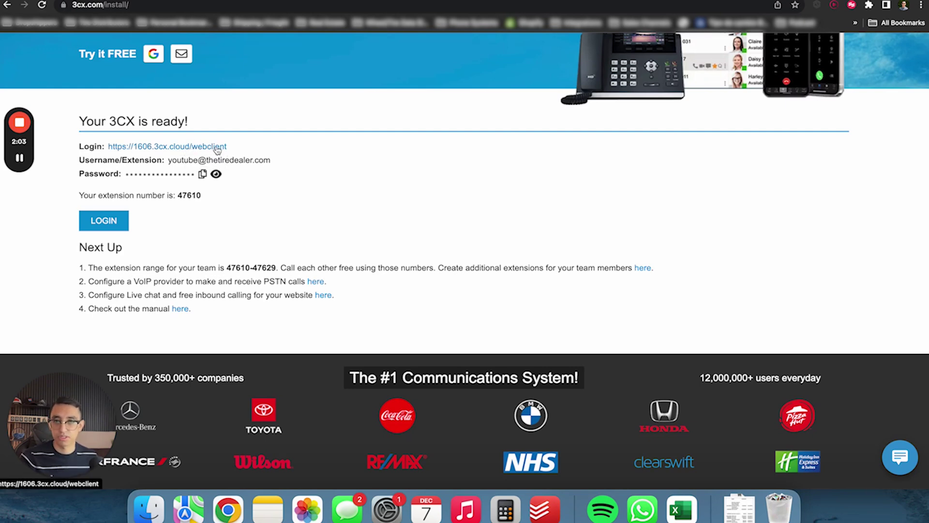
Copy the system's login username into the web client's extension number field.
left_click(144, 146)
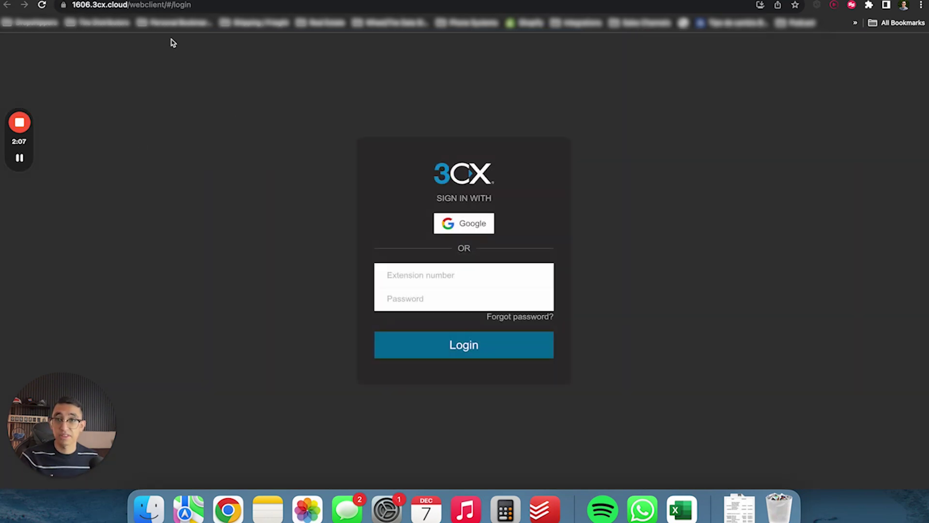
key("super+w")
triple_click(226, 159)
key("ctrl+c")
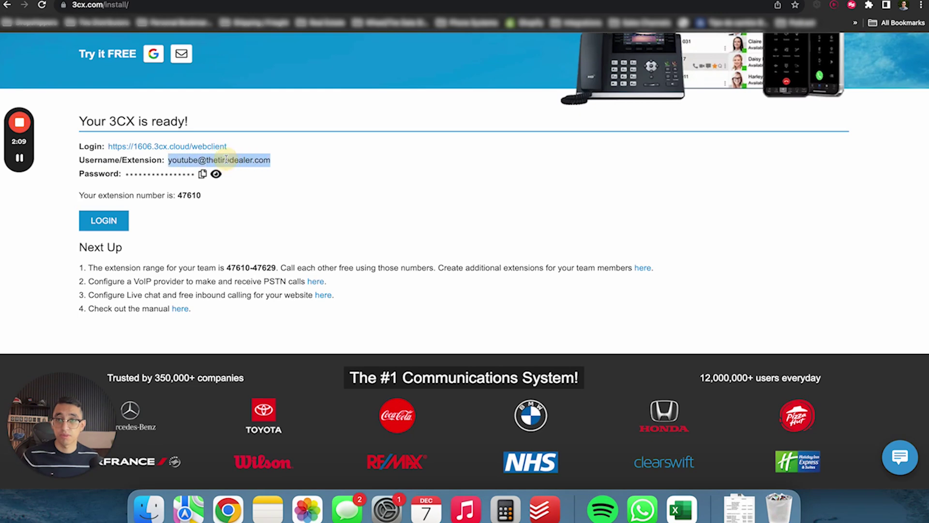
key("ctrl+Tab")
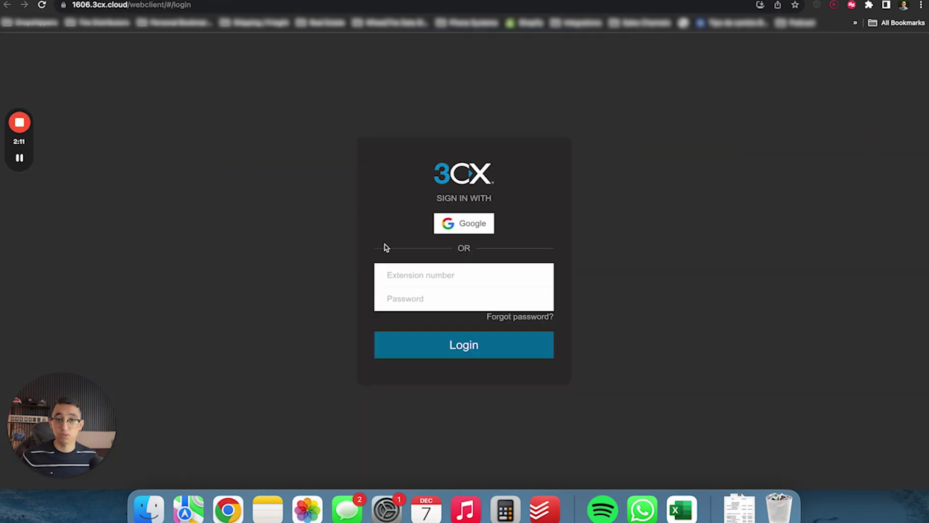
left_click(400, 273)
key("ctrl+v")
key("Tab")
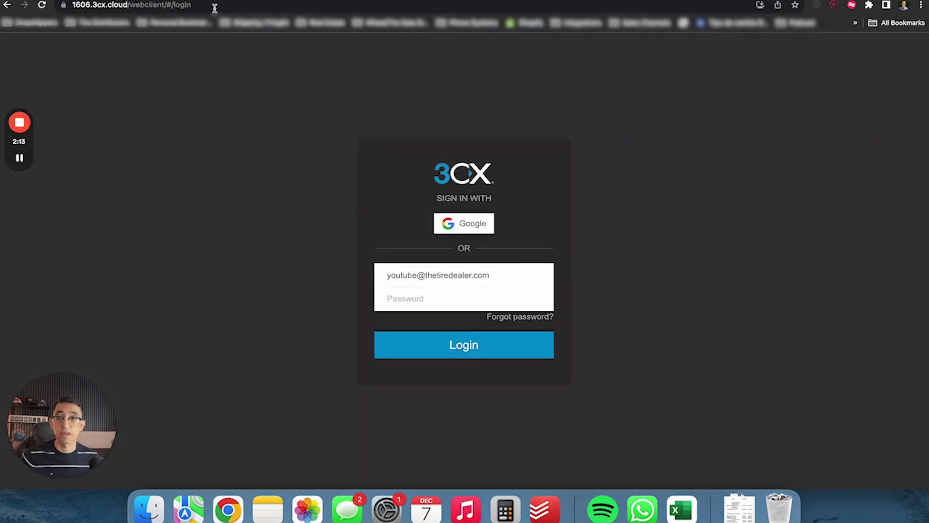
Paste the generated password, sign in, and dismiss the install-the-app popup.
key("ctrl+shift+Tab")
left_click(202, 173)
key("ctrl+Tab")
key("ctrl+v")
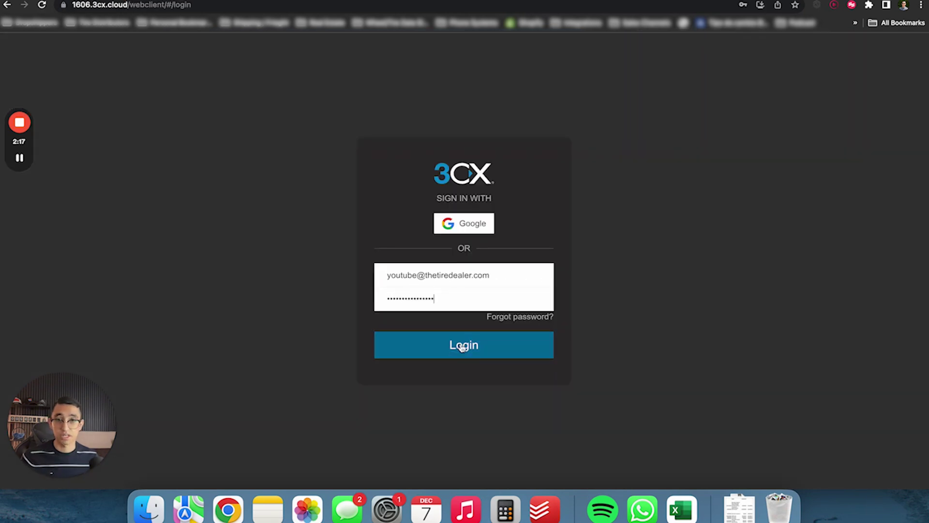
left_click(463, 344)
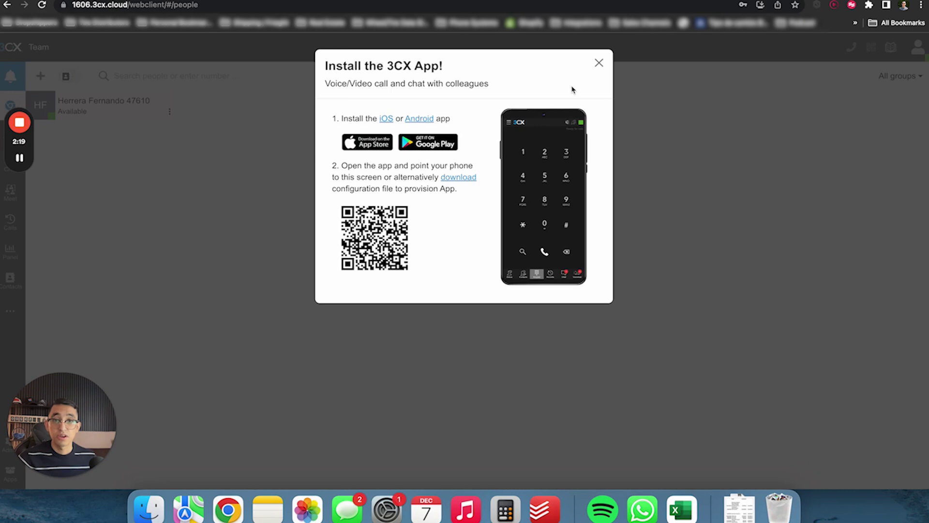
left_click(599, 62)
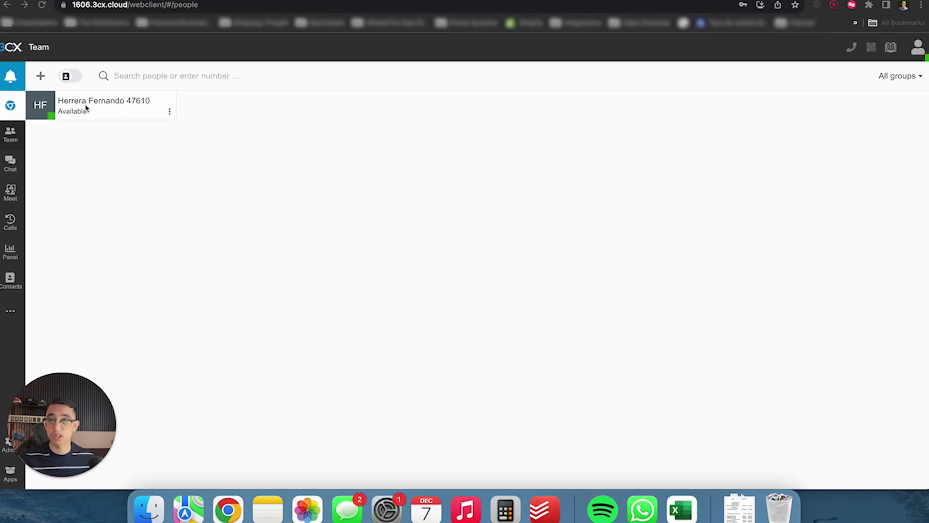
Dial an outside phone number from the dialpad and allow microphone access for the call.
left_click(41, 77)
left_click(232, 158)
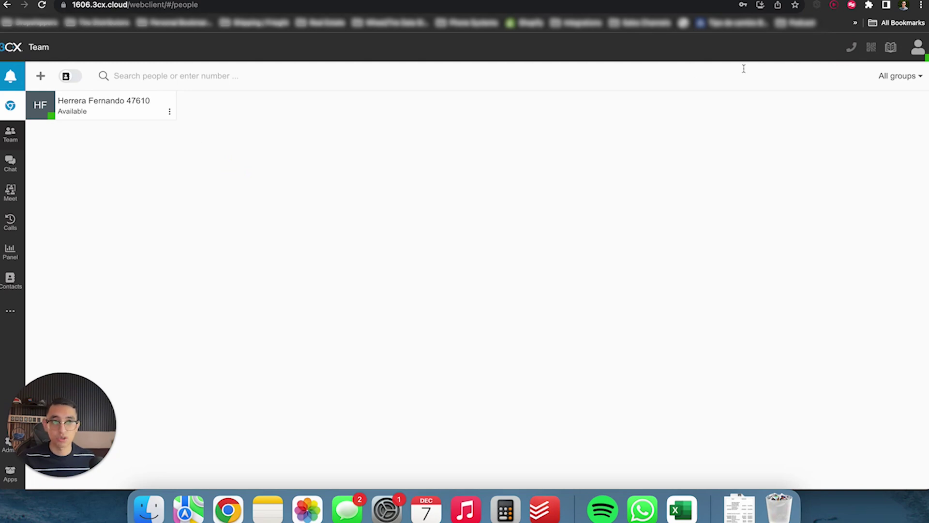
left_click(853, 47)
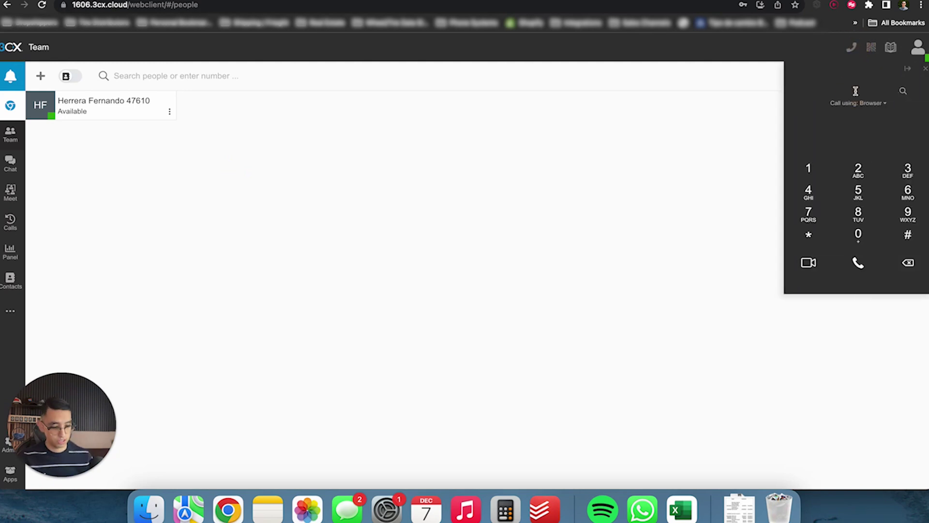
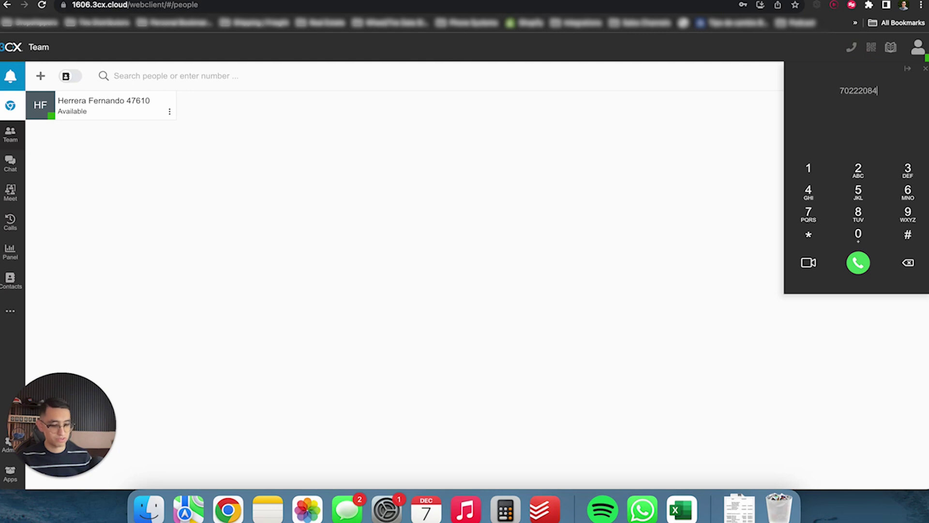
key("Return")
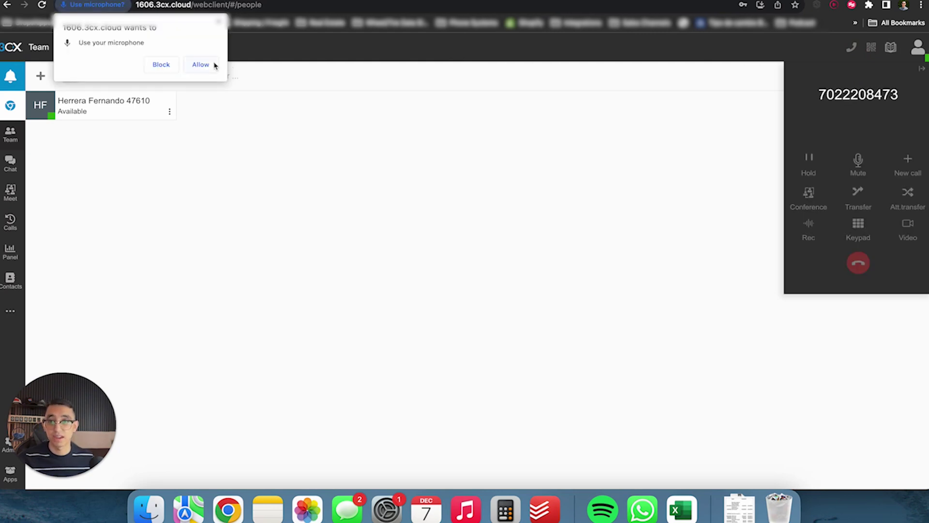
left_click(212, 64)
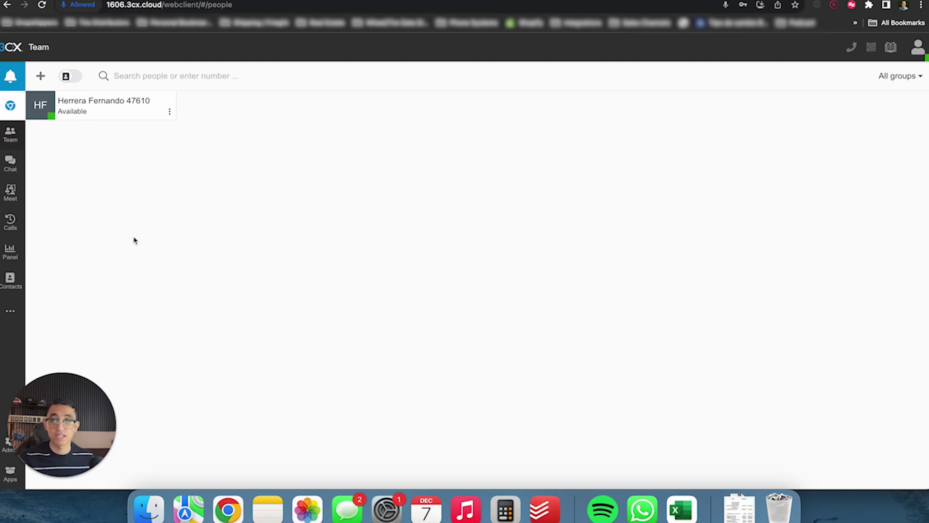
left_click_drag(62, 387, 124, 383)
Start a new SIP trunk under Voice & chat in the admin console with Country set to US.
left_click(10, 445)
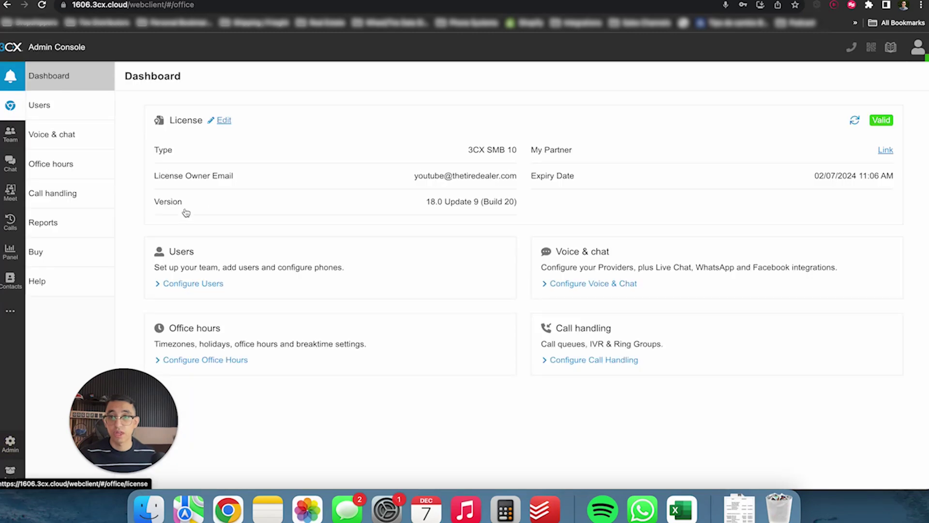
left_click(44, 138)
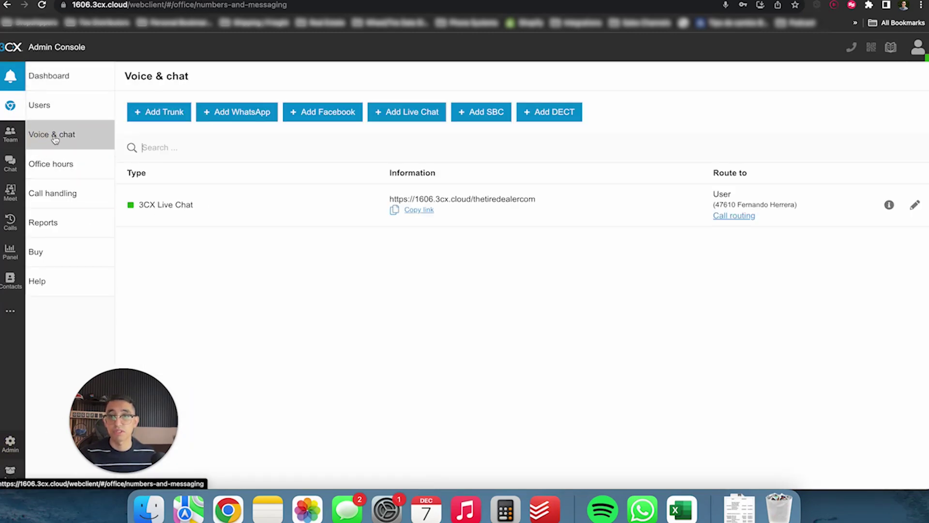
left_click(167, 115)
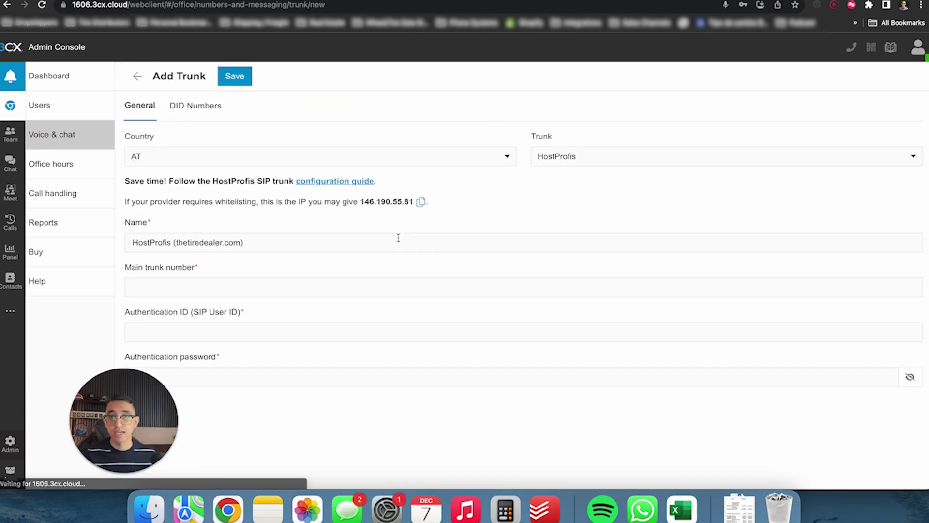
left_click(305, 154)
scroll(284, 205, "down", 10)
scroll(233, 264, "up", 10)
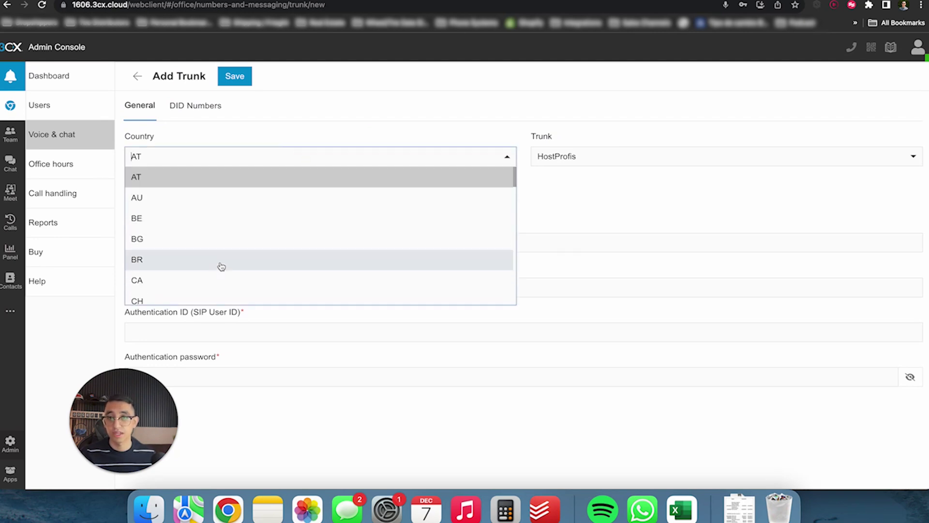
scroll(222, 266, "down", 5)
scroll(242, 238, "down", 10)
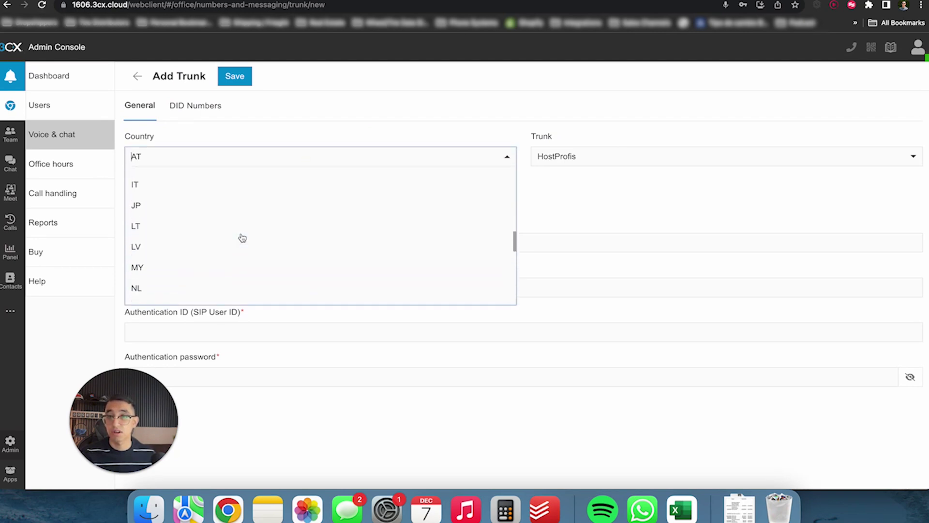
scroll(242, 238, "down", 5)
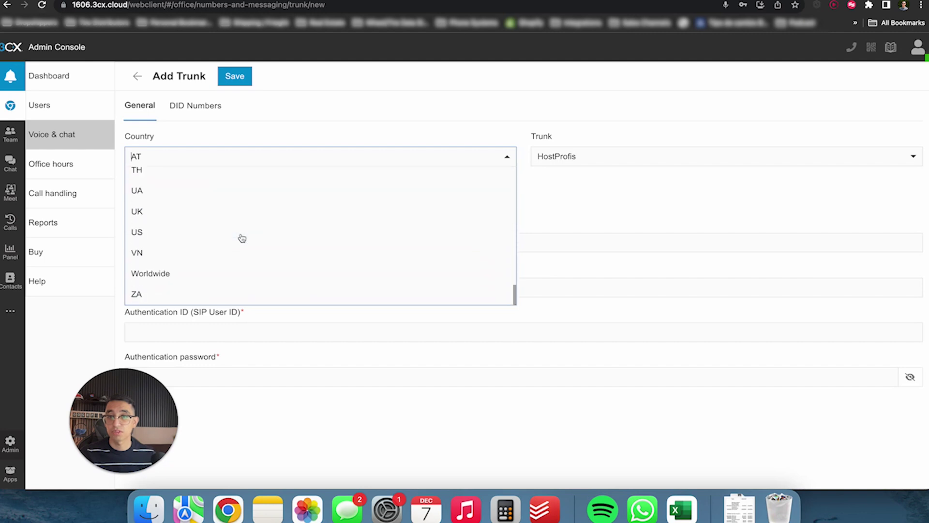
left_click(161, 233)
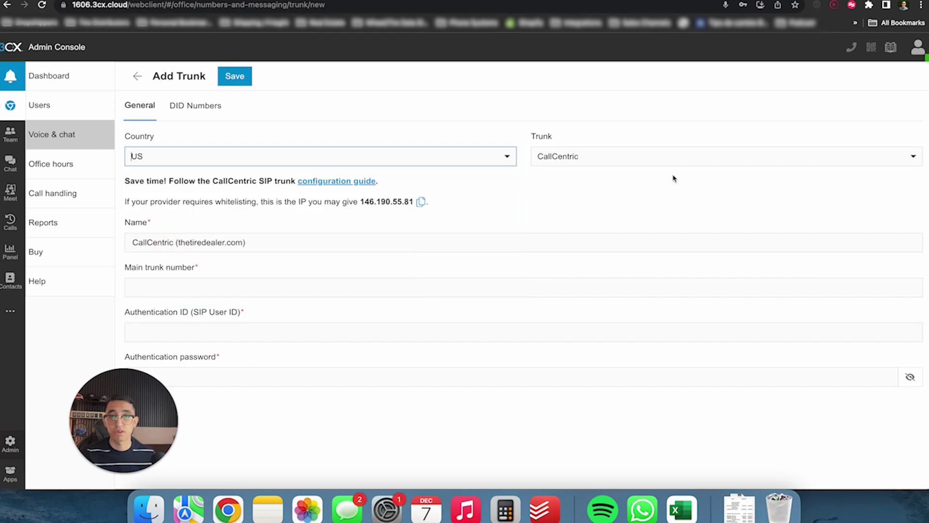
Choose Voxtelesys as the trunk provider.
left_click(599, 159)
scroll(595, 237, "down", 2)
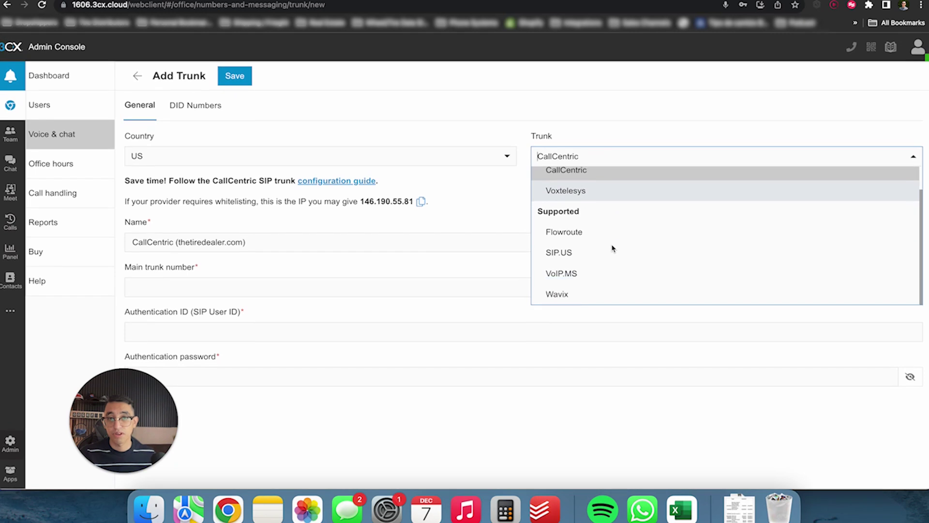
scroll(613, 249, "up", 3)
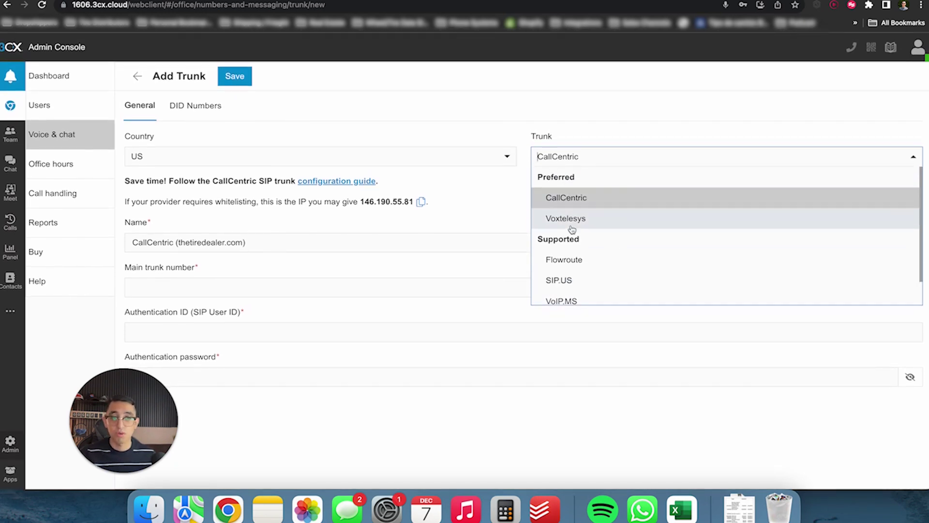
left_click(573, 224)
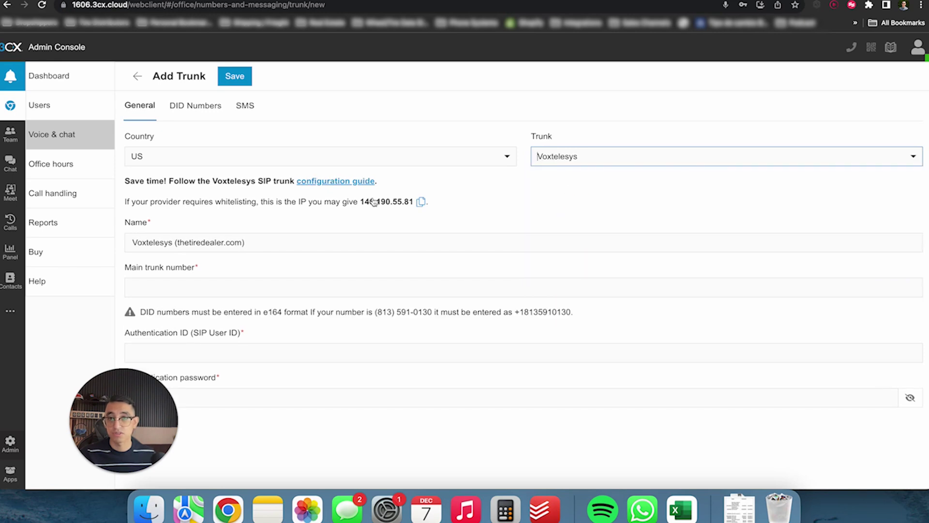
Read through the Voxtelesys SIP trunk configuration guide, then return to the new trunk form.
left_click(344, 182)
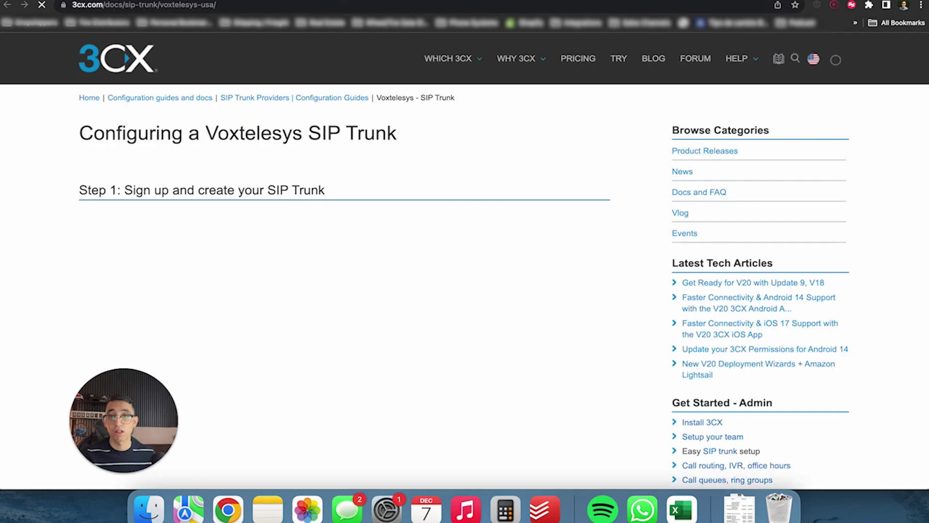
scroll(341, 314, "down", 8)
scroll(342, 315, "down", 4)
scroll(400, 314, "up", 15)
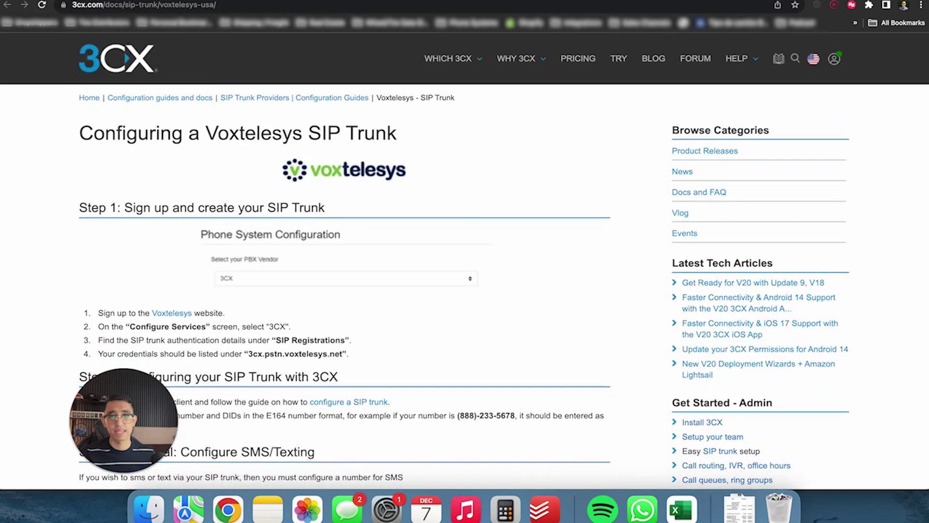
left_click(213, 1)
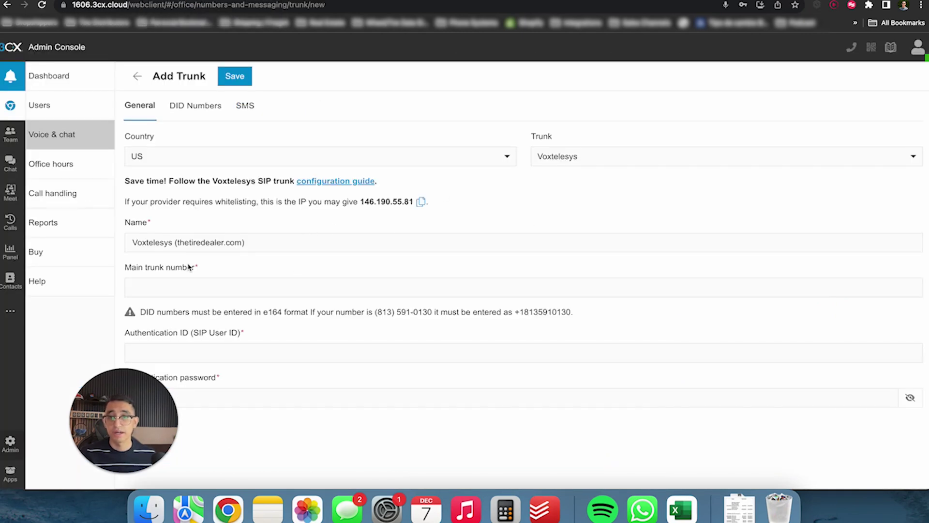
left_click_drag(98, 437, 34, 437)
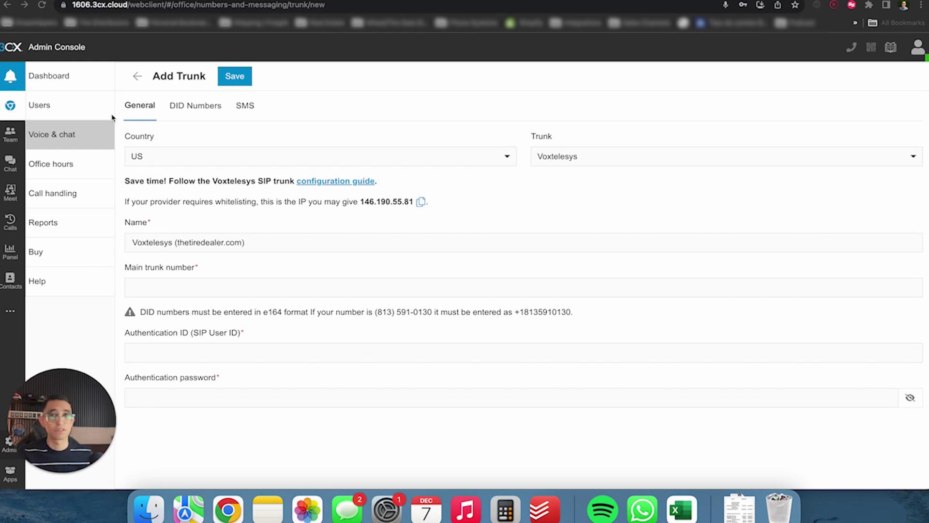
Go to the Voxtelesys website's PBX SIP Trunking product page.
key("ctrl+Tab")
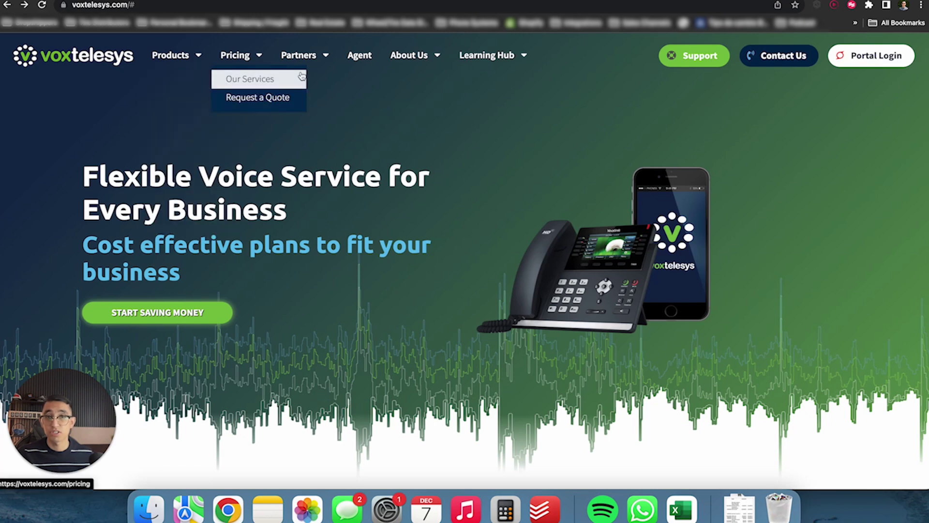
mouse_move(184, 55)
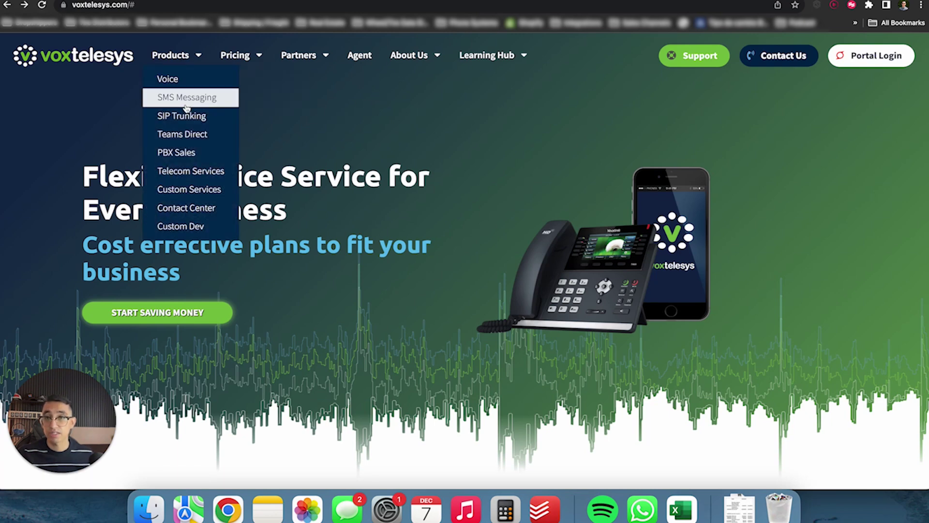
left_click(221, 119)
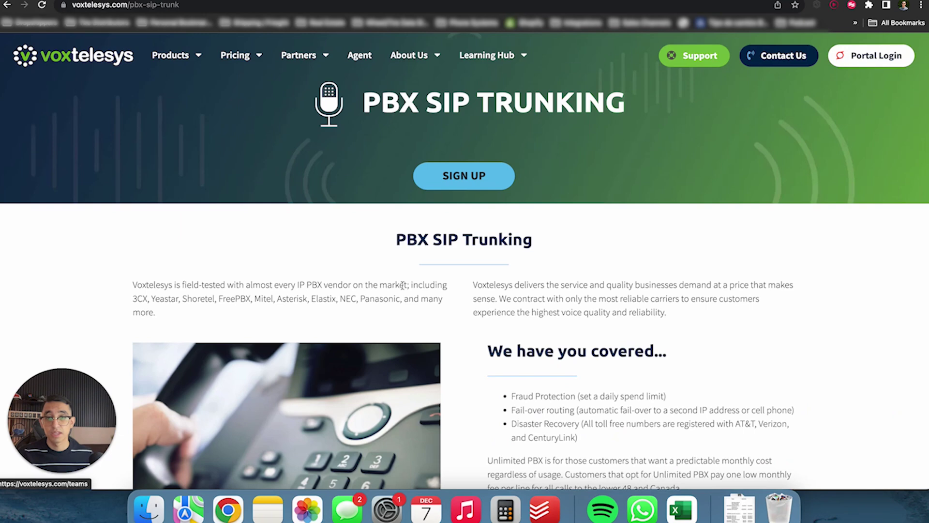
Start a Voxtelesys sign-up and fill in the first name, last name and phone number.
left_click(465, 175)
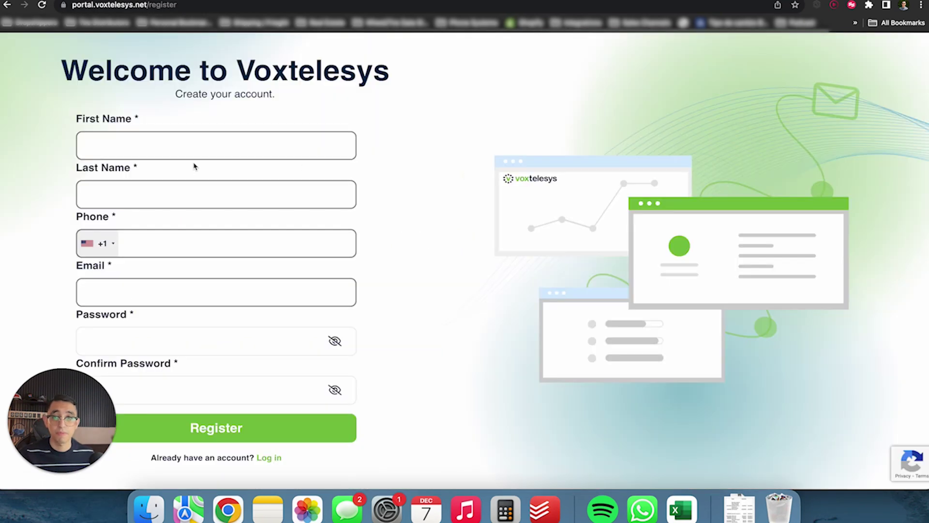
left_click(183, 133)
key("Tab")
key("Tab")
key("Tab")
Enter the e-mail address and a password meeting the requirements, then register the account.
key("Tab")
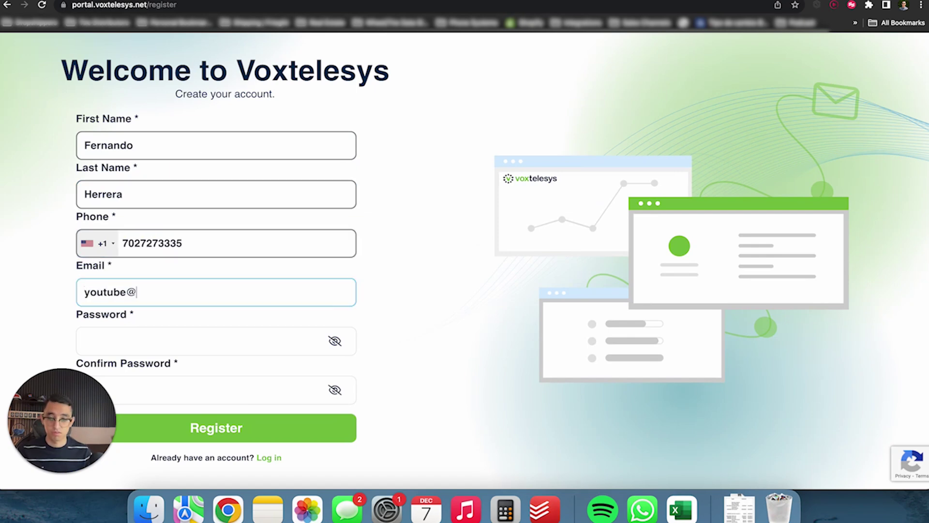
key("Tab")
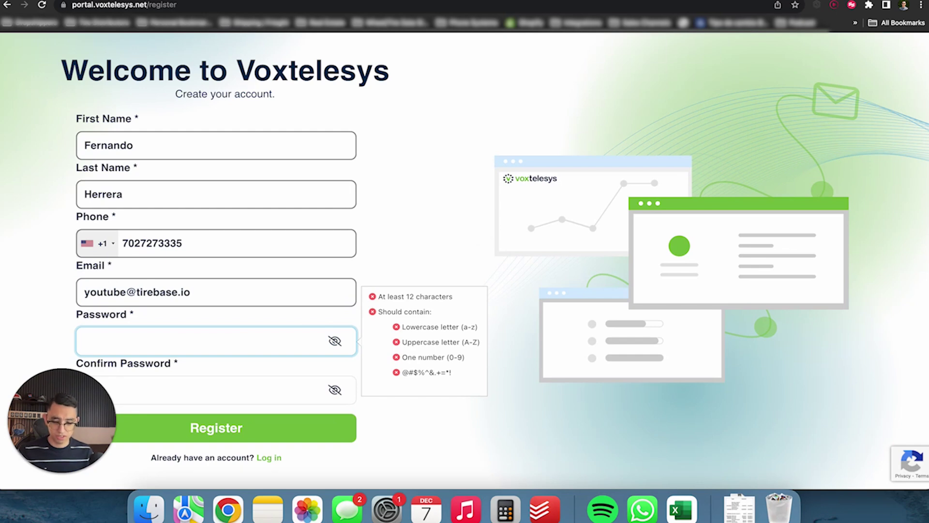
key("Tab")
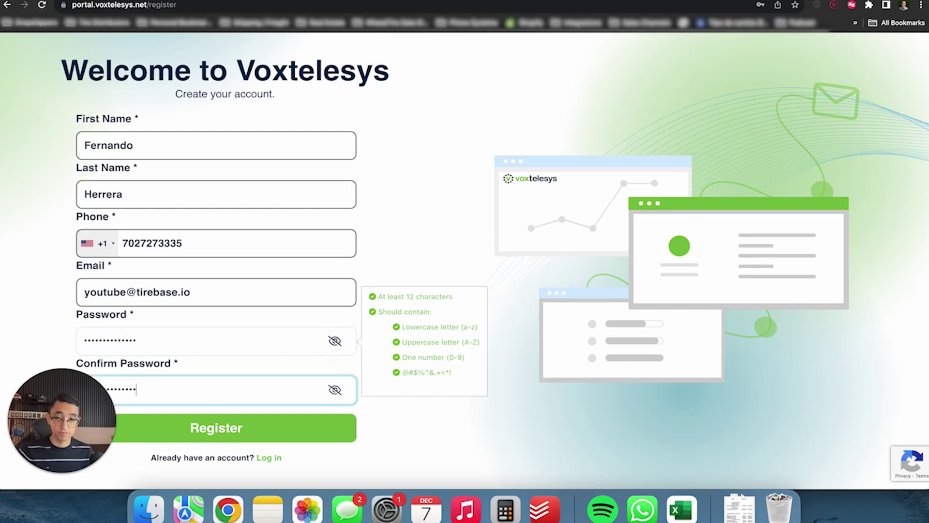
left_click(227, 431)
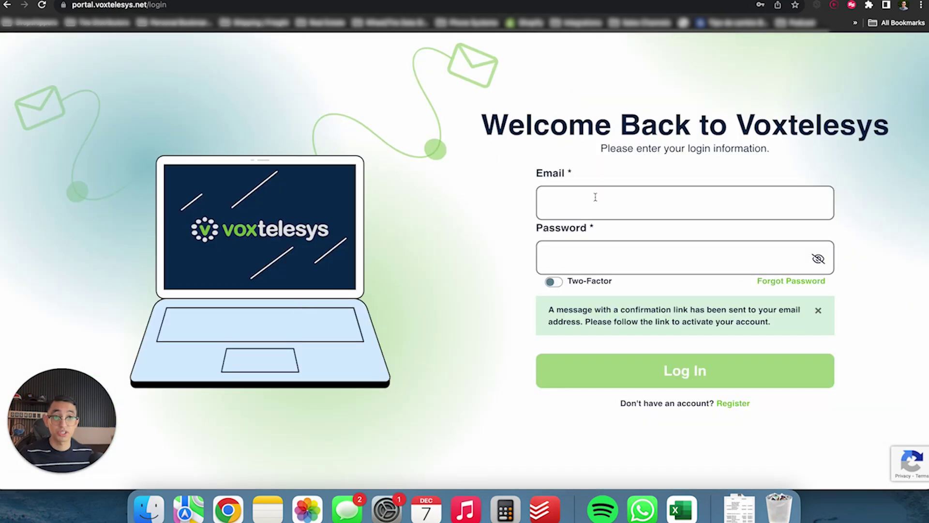
Log in to the Voxtelesys portal with the account e-mail and password.
left_click(597, 196)
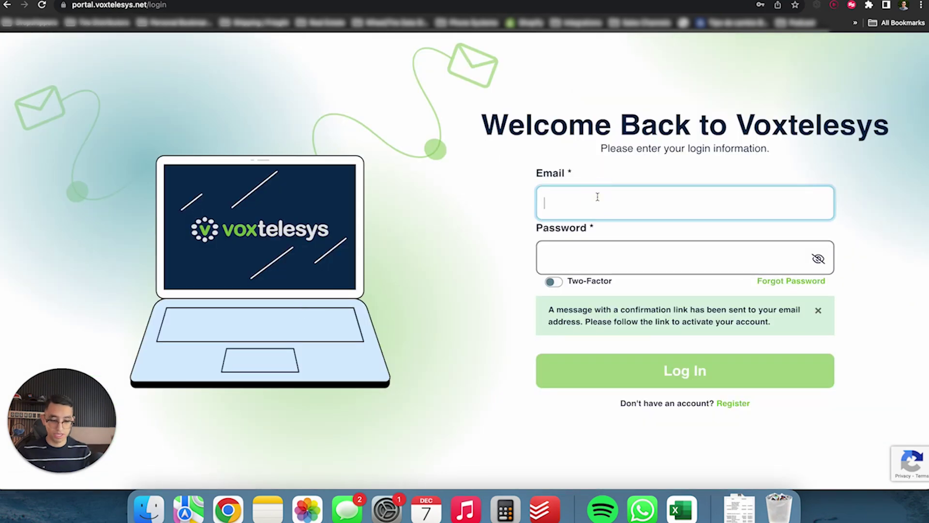
key("Tab")
type("•")
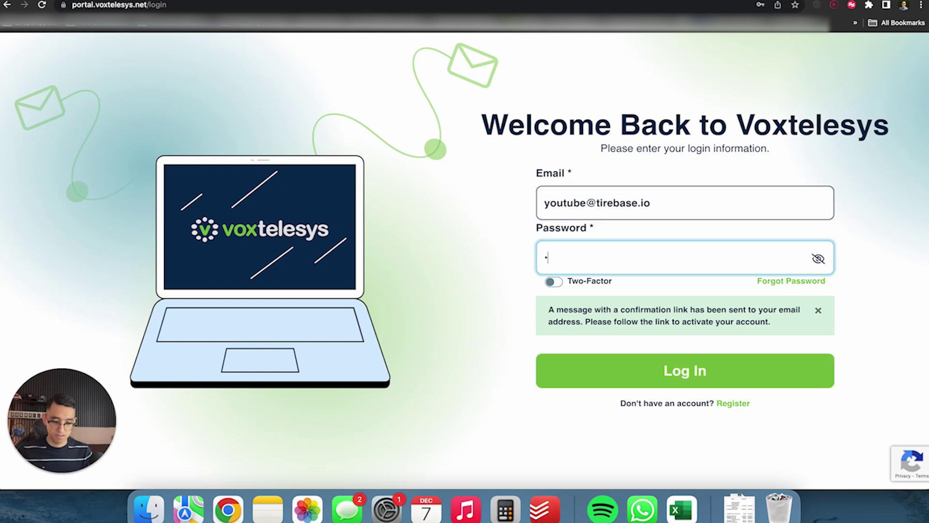
type("•••••••••••••")
key("Return")
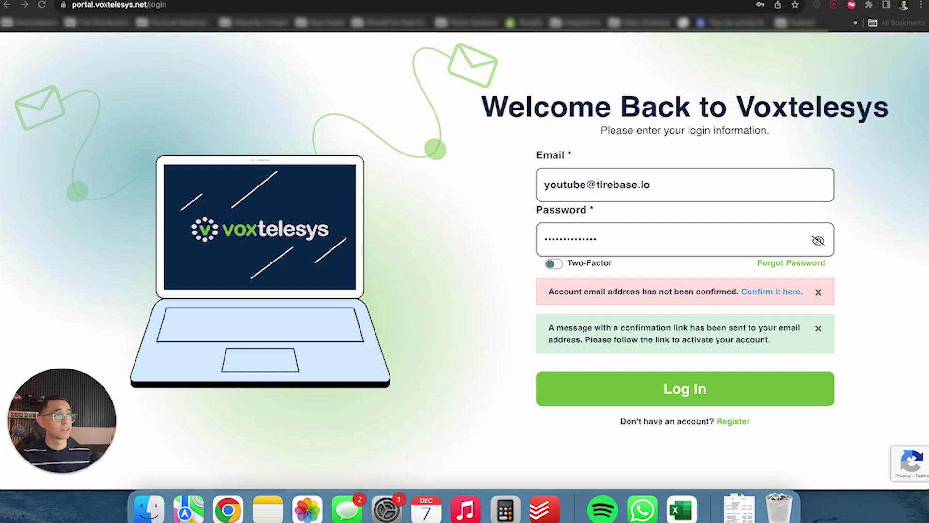
Retry the login and pass the reCAPTCHA by selecting the three stairs tiles.
left_click(622, 388)
left_click(473, 168)
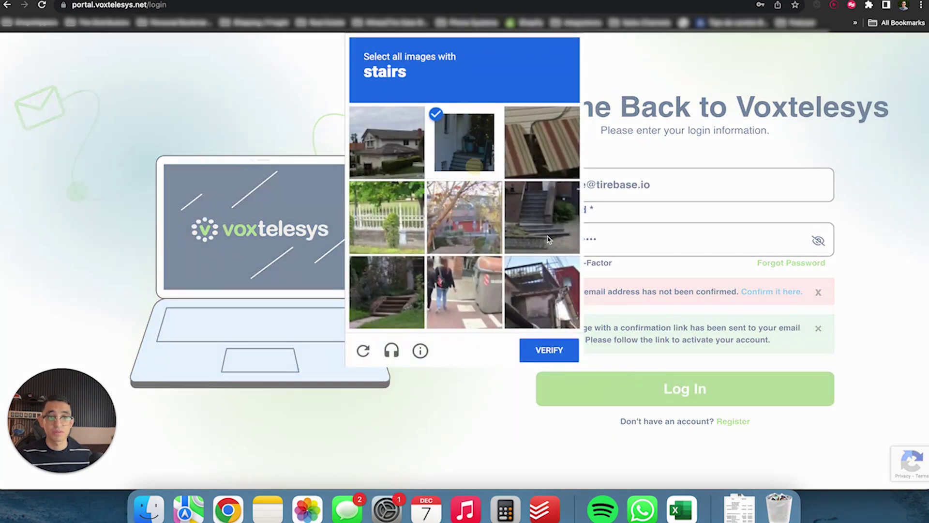
left_click(544, 228)
left_click(392, 290)
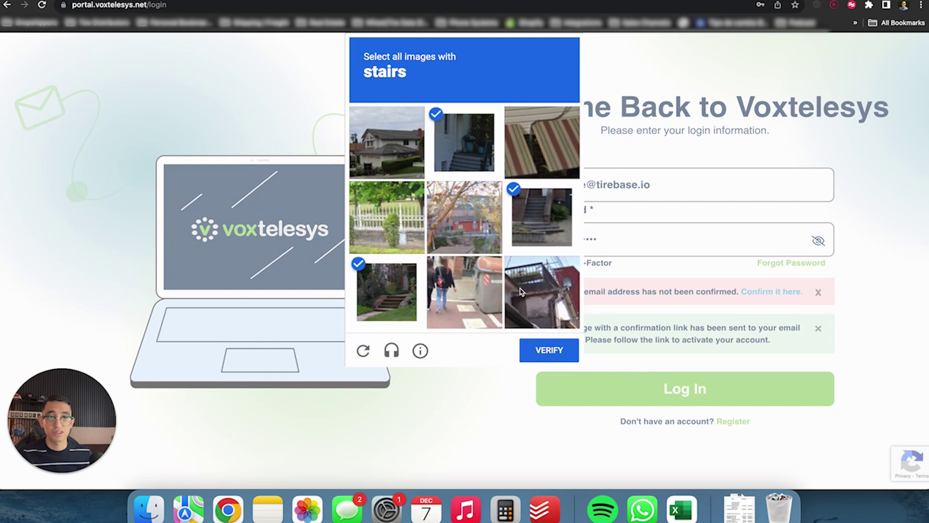
left_click(549, 349)
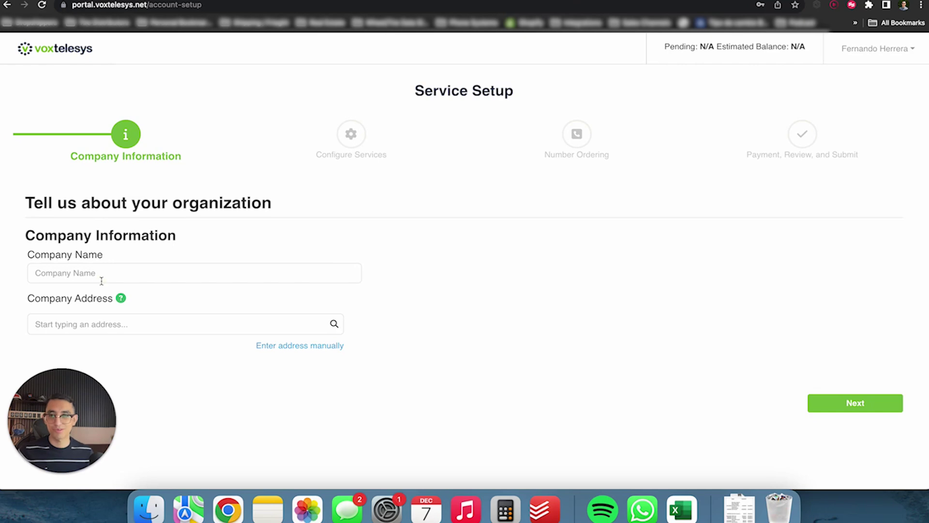
Enter 'Youtube Test Inc' as the company name.
left_click(145, 272)
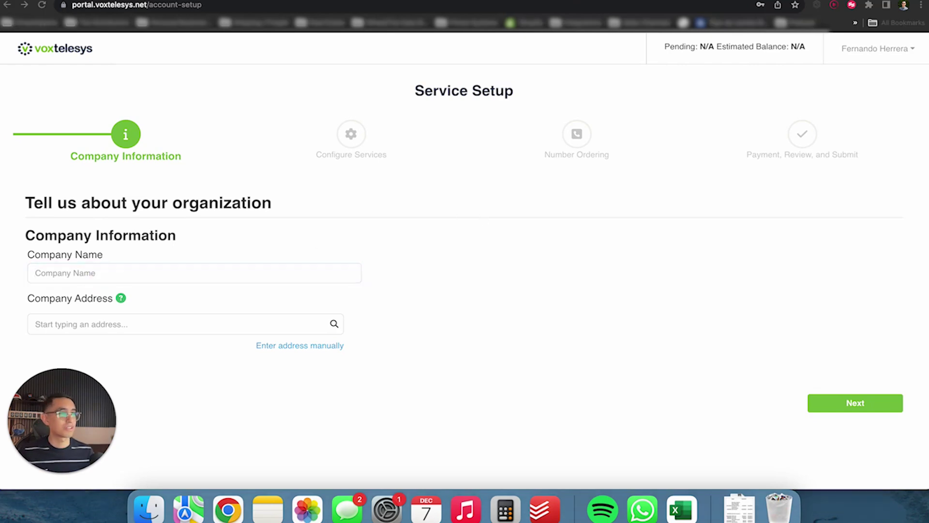
left_click(222, 271)
type("V")
key("BackSpace")
type("Y")
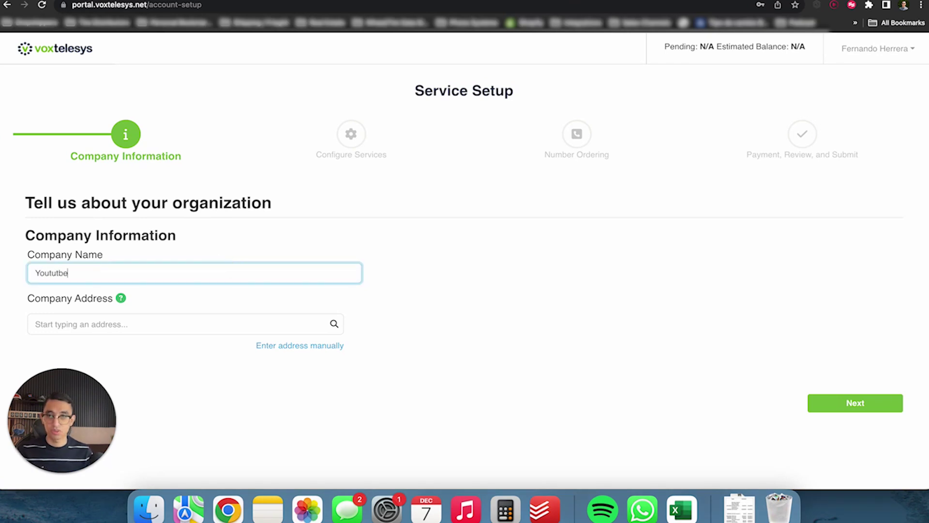
type("outueb")
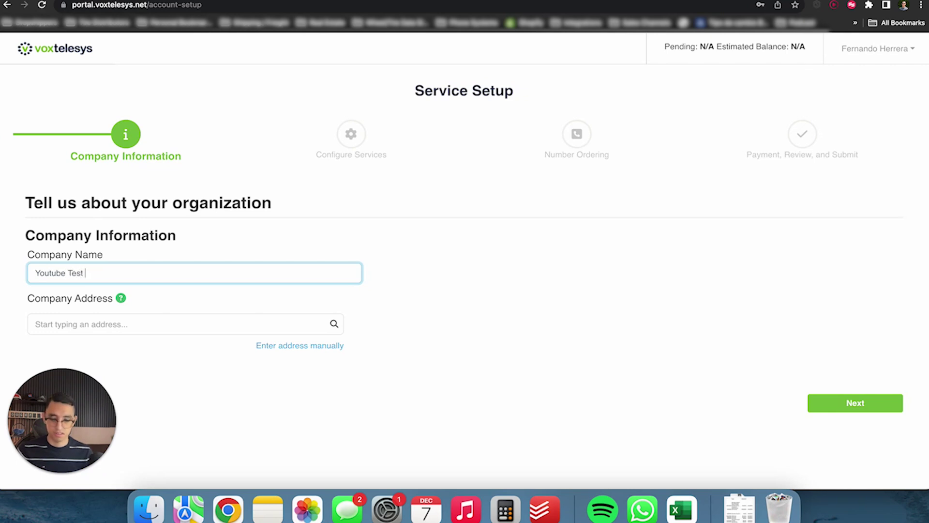
type(" Test Inc")
Fill in the company address from the matching suggestion and continue to the next step.
key("Tab")
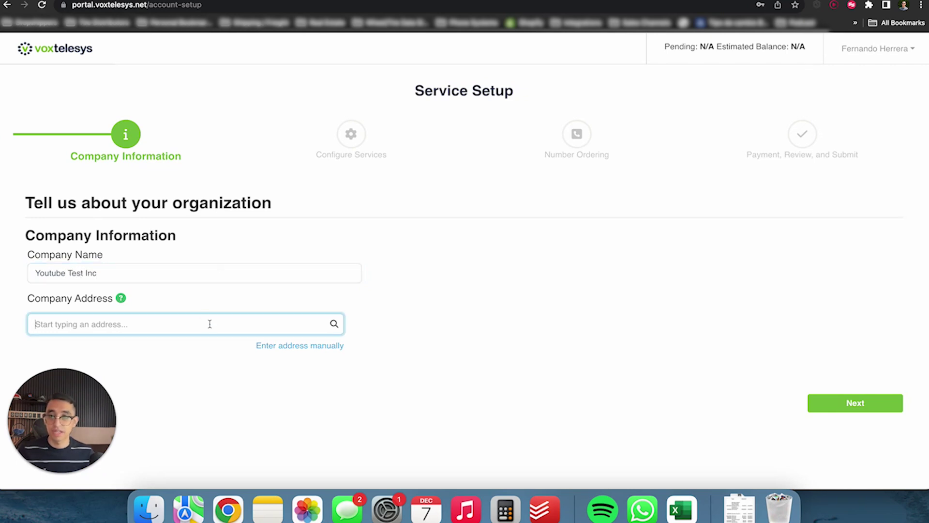
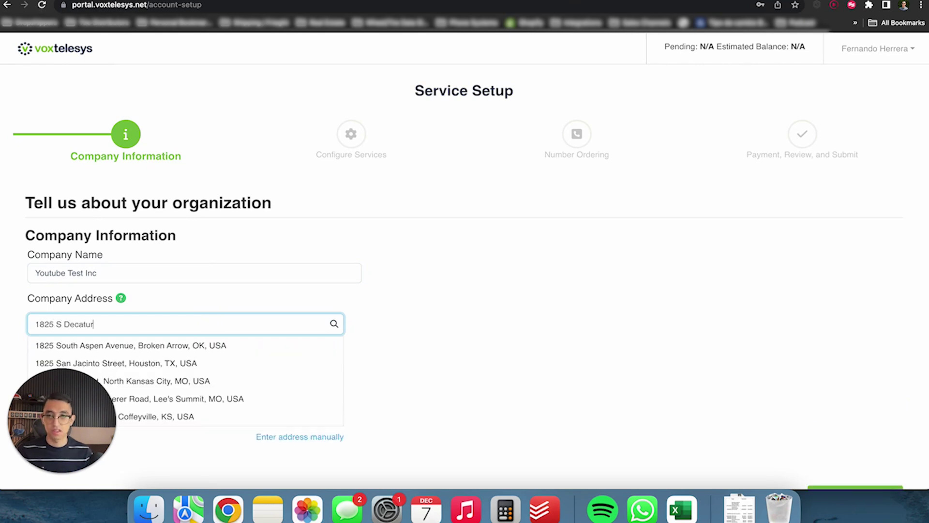
left_click(218, 347)
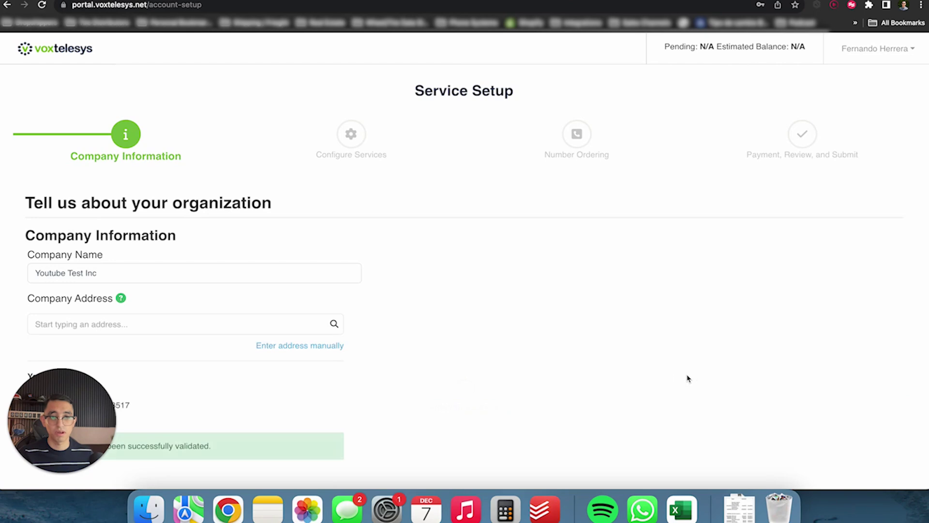
scroll(661, 380, "down", 1)
left_click(836, 469)
Compare the Unlimited and Metered phone plan pricing.
scroll(556, 291, "down", 8)
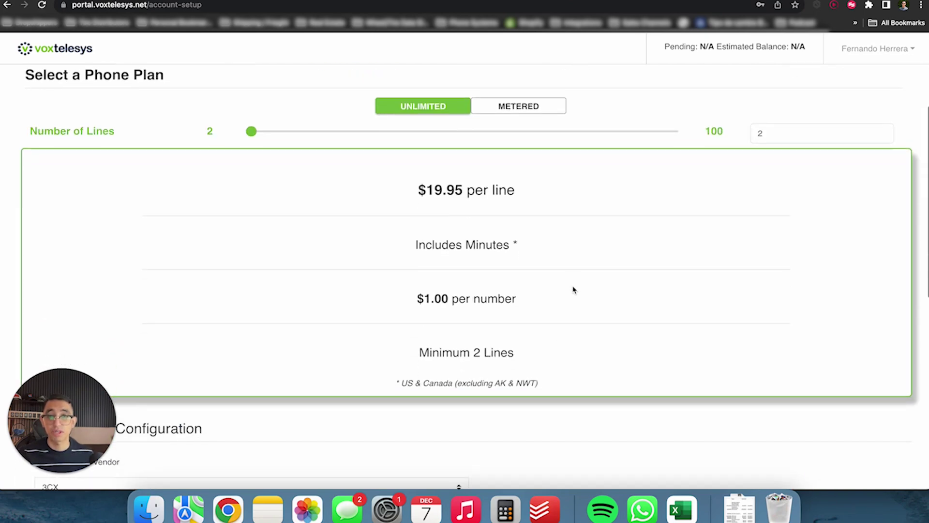
scroll(571, 291, "down", 5)
scroll(570, 288, "up", 13)
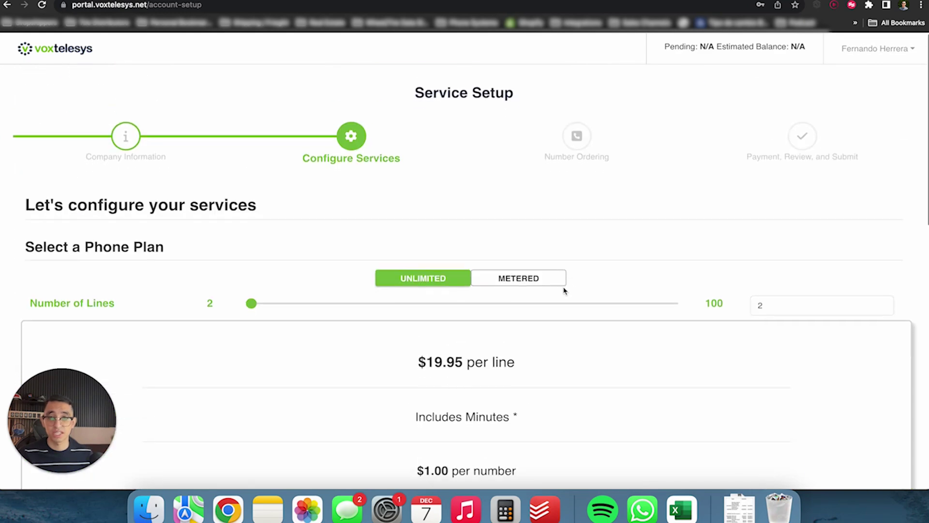
left_click(516, 284)
left_click(395, 275)
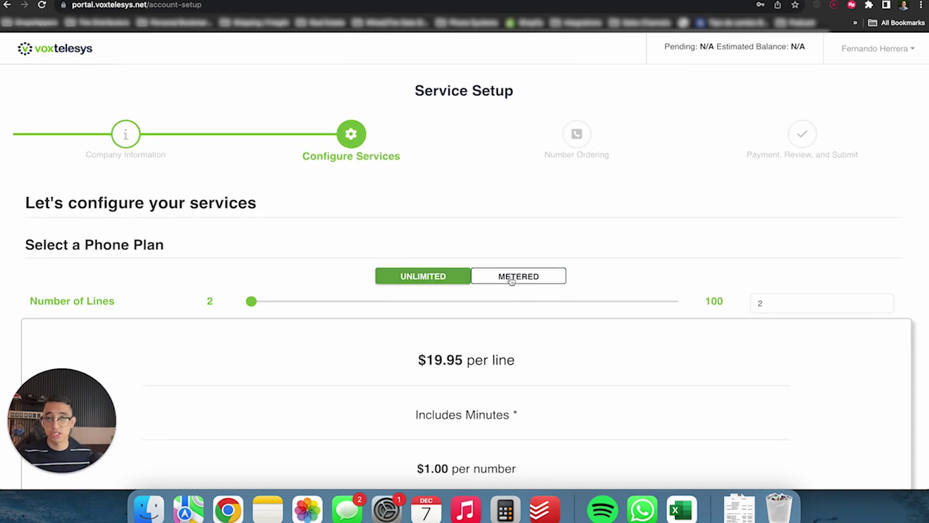
left_click(505, 280)
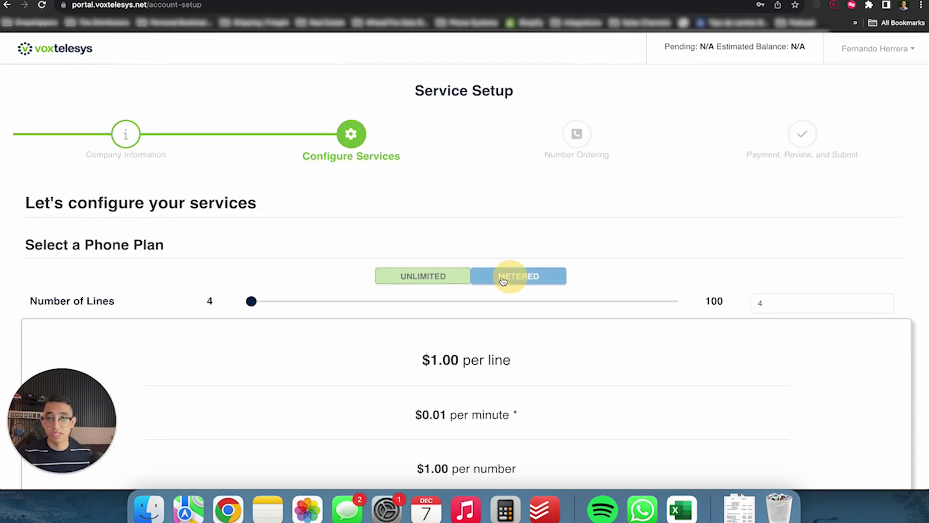
left_click(441, 283)
scroll(544, 324, "down", 5)
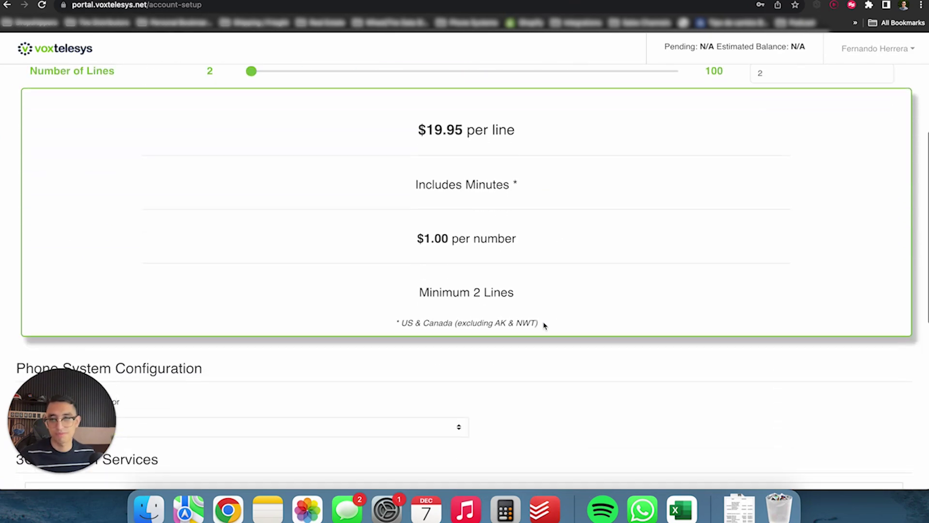
scroll(544, 325, "up", 3)
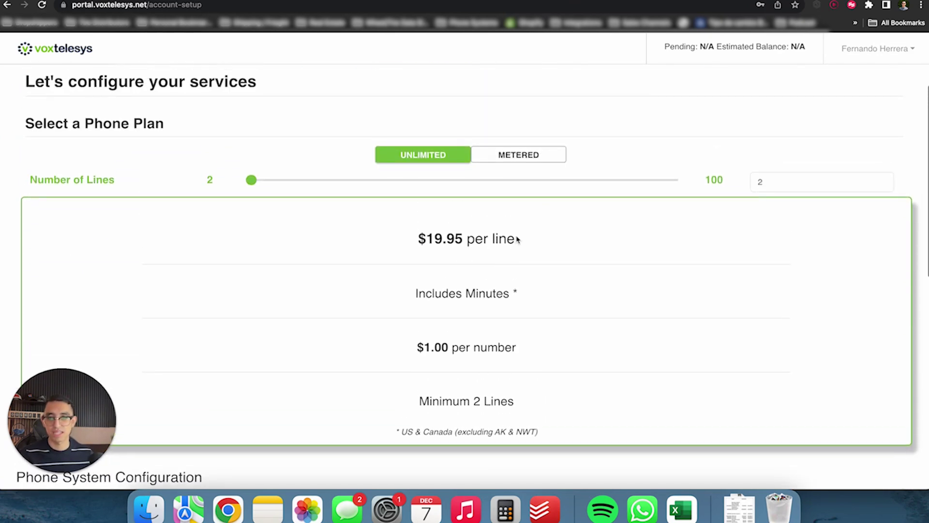
left_click_drag(516, 239, 387, 232)
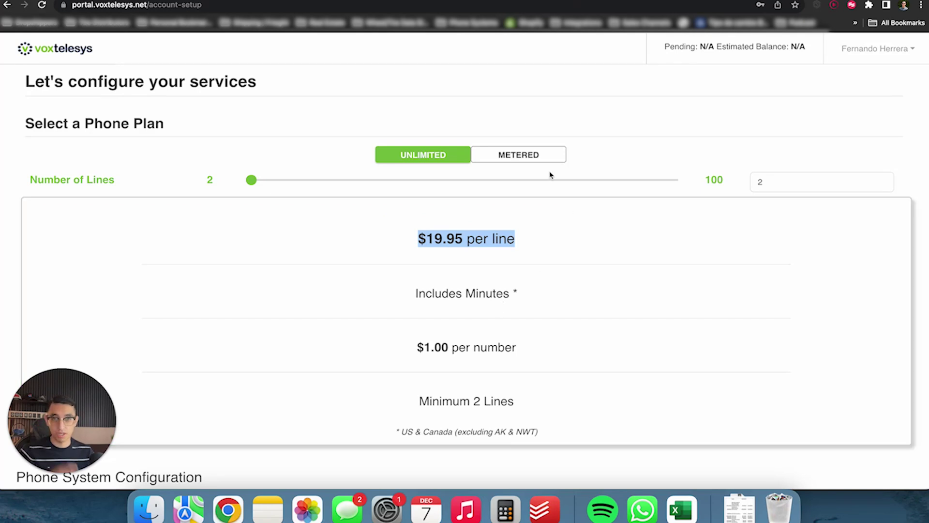
Settle on the Metered plan: $1.00 per line, $0.01 per minute, 4-line minimum.
left_click(534, 155)
left_click(456, 162)
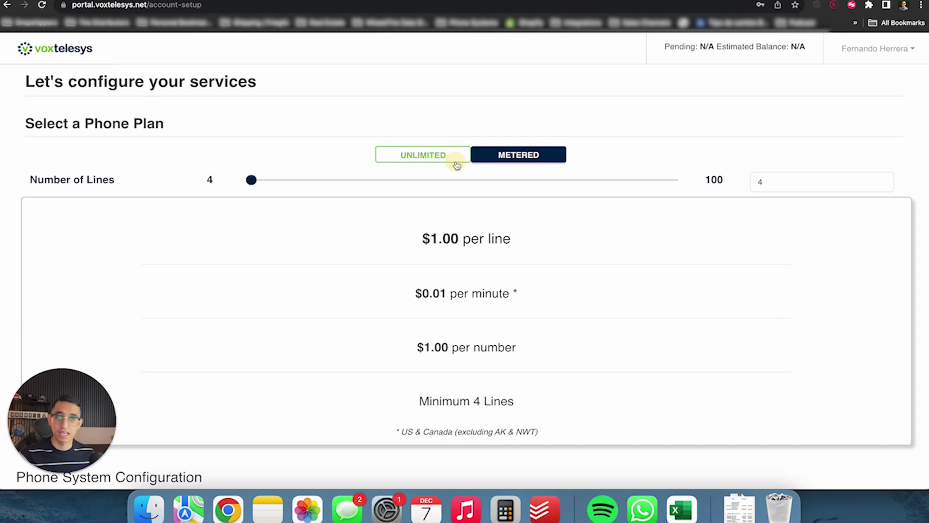
left_click(515, 162)
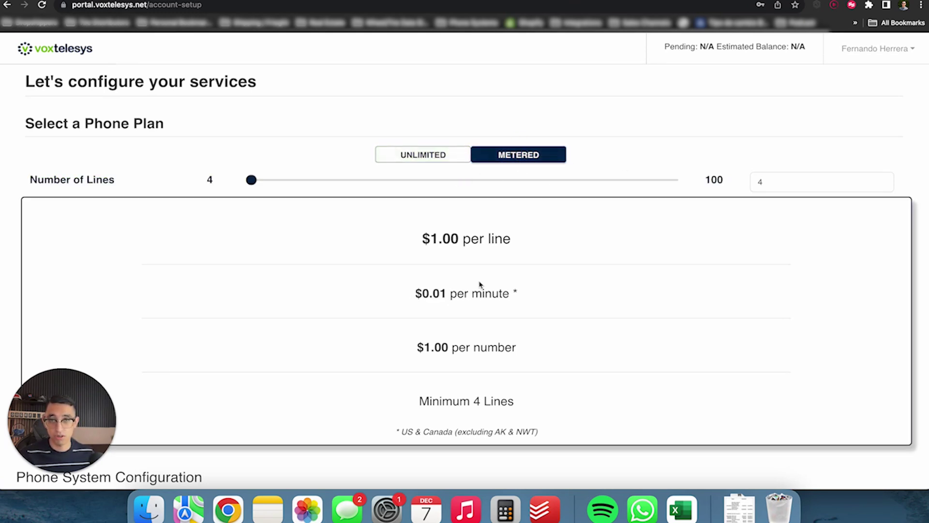
left_click_drag(419, 238, 525, 239)
left_click_drag(532, 301, 400, 296)
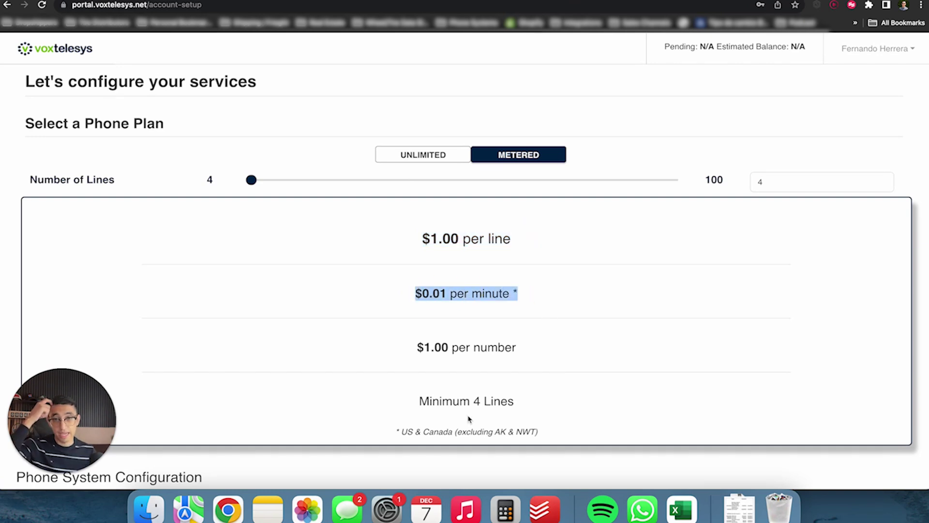
left_click_drag(515, 403, 414, 402)
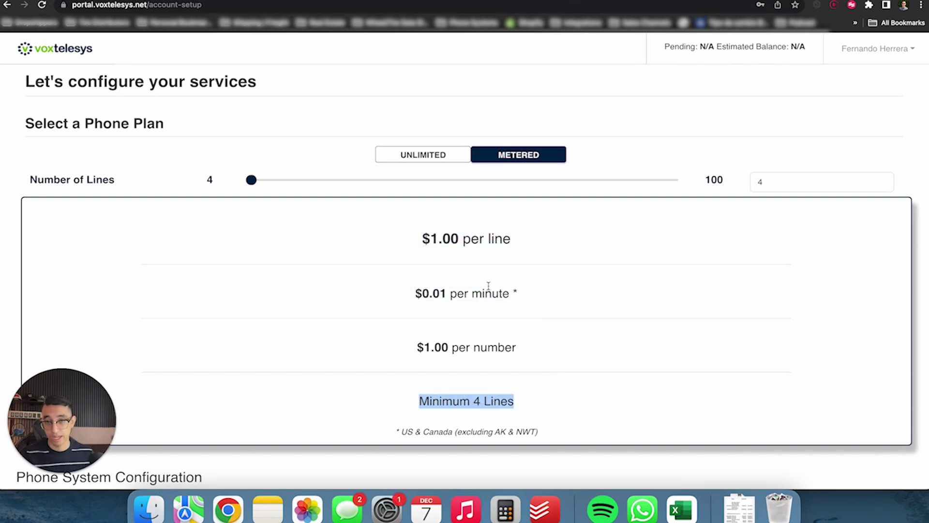
left_click(441, 154)
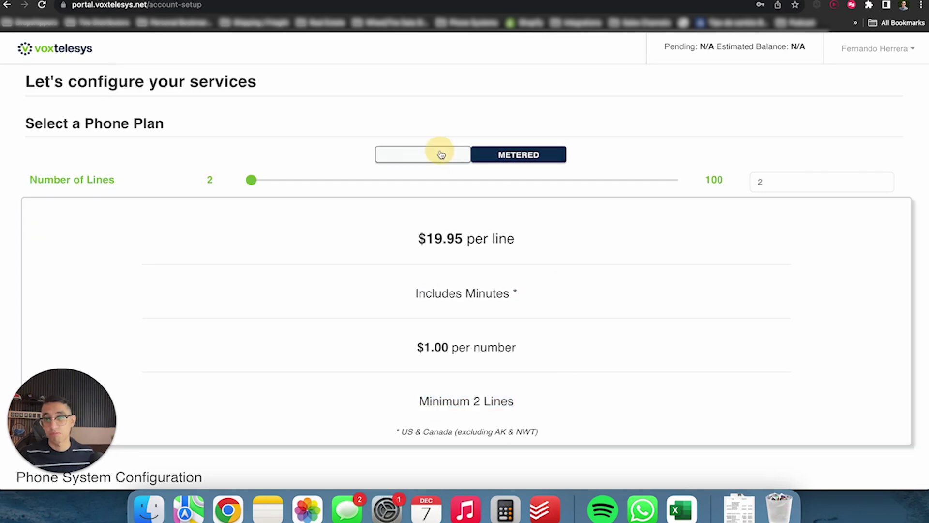
left_click(503, 157)
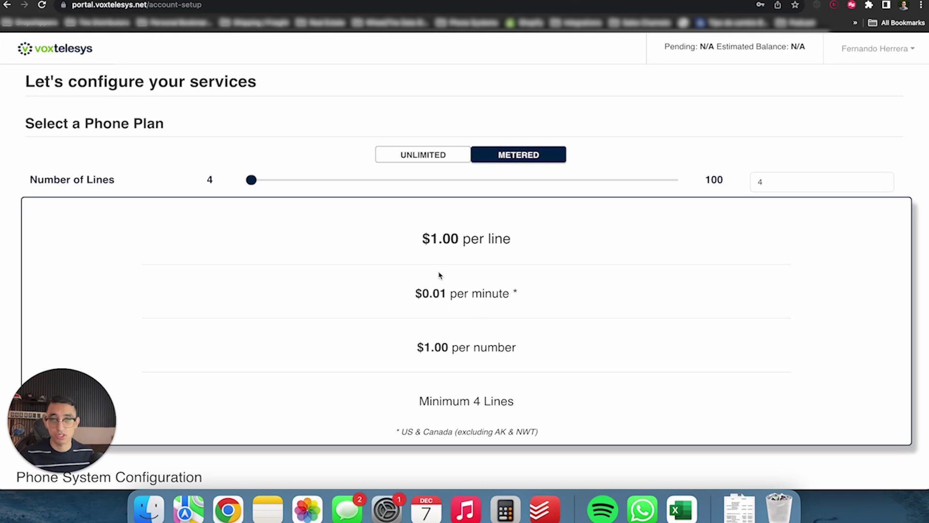
scroll(519, 269, "down", 7)
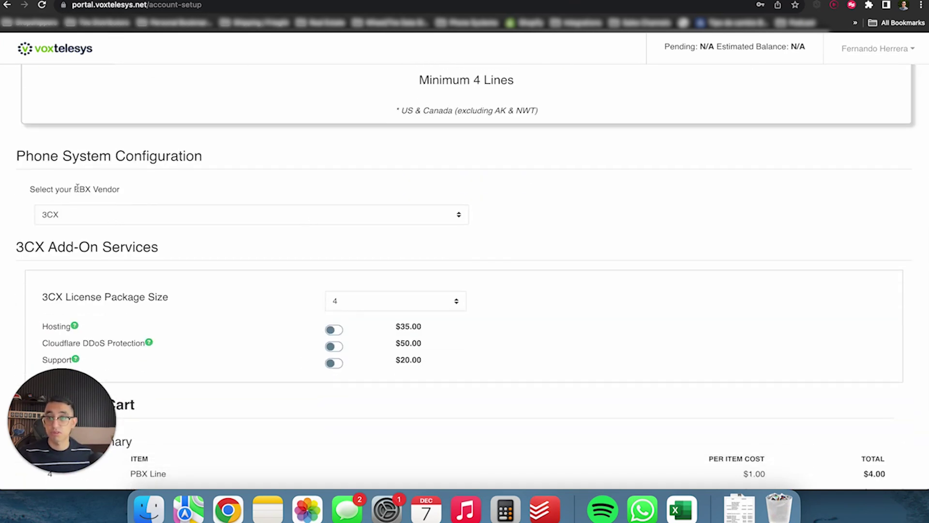
Review the 3CX Add-On Services, leaving the License Package Size unchanged.
scroll(102, 191, "down", 1)
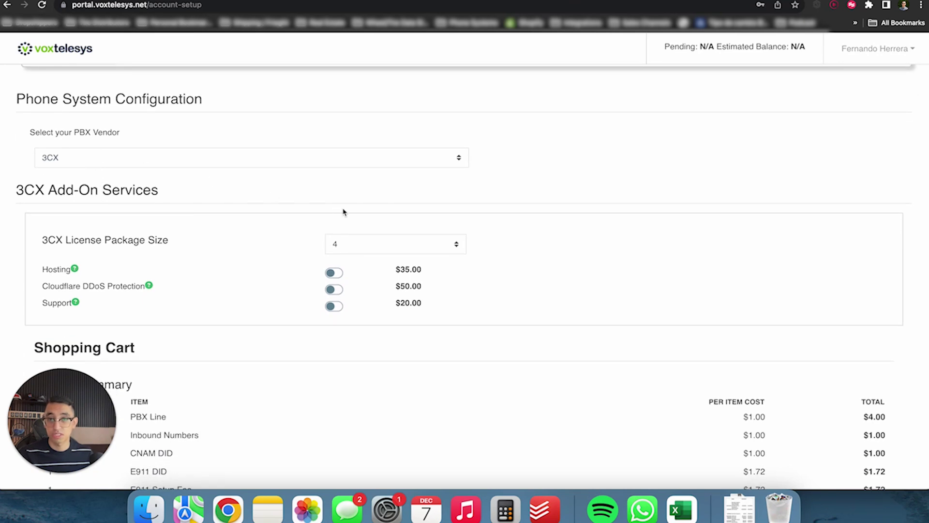
scroll(345, 211, "down", 1)
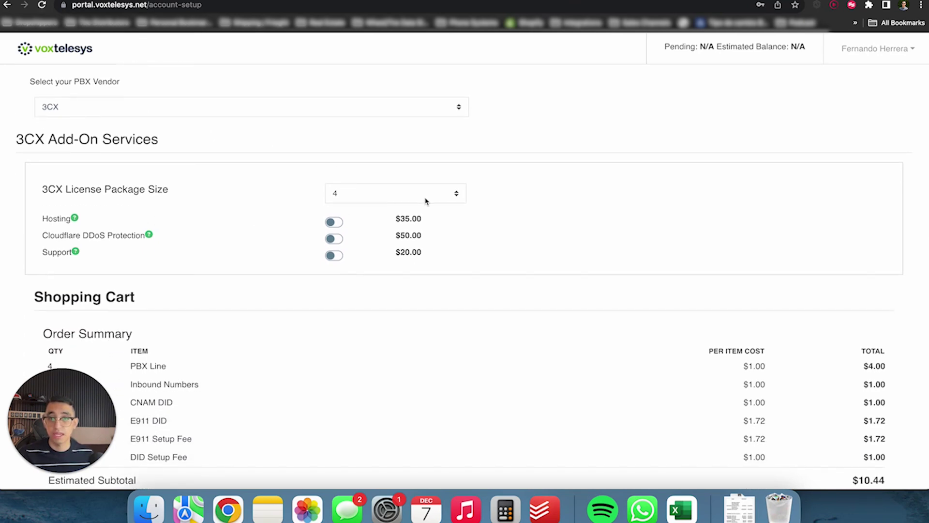
scroll(435, 202, "down", 1)
left_click(411, 138)
left_click(605, 187)
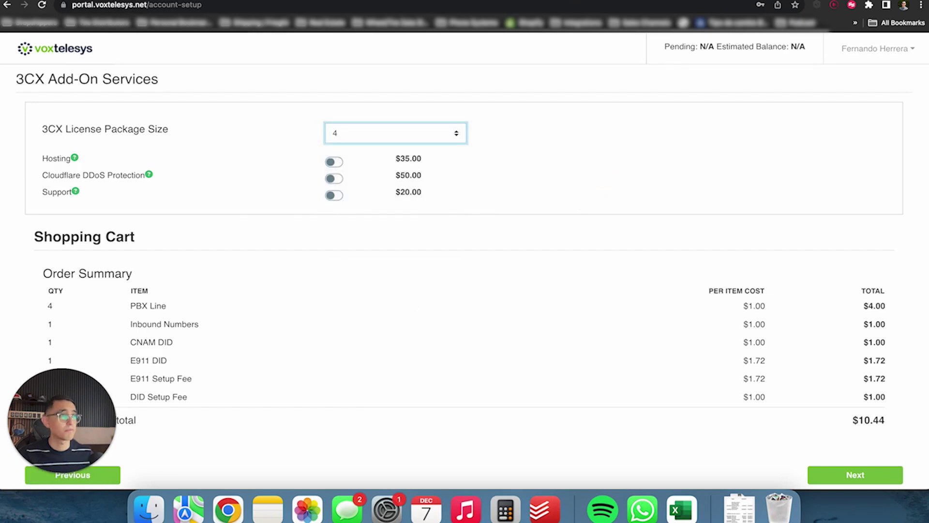
scroll(465, 261, "down", 1)
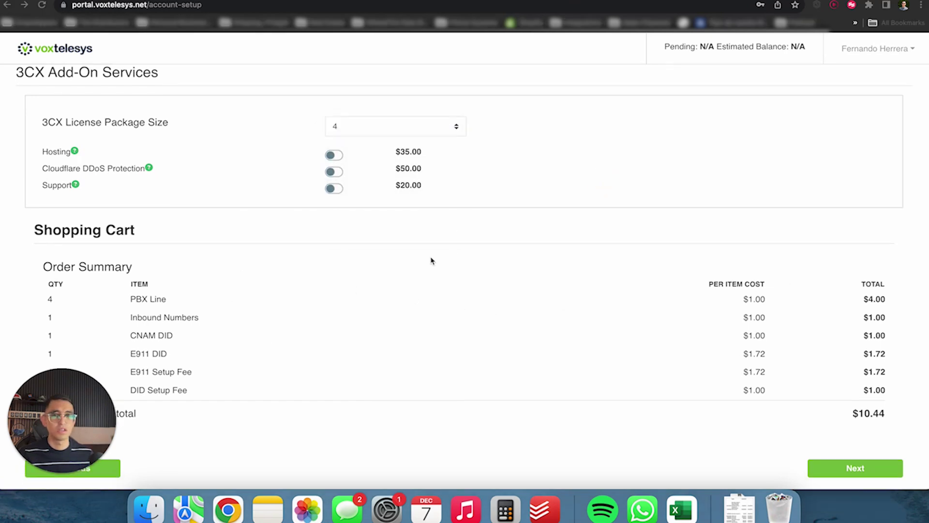
scroll(573, 199, "up", 3)
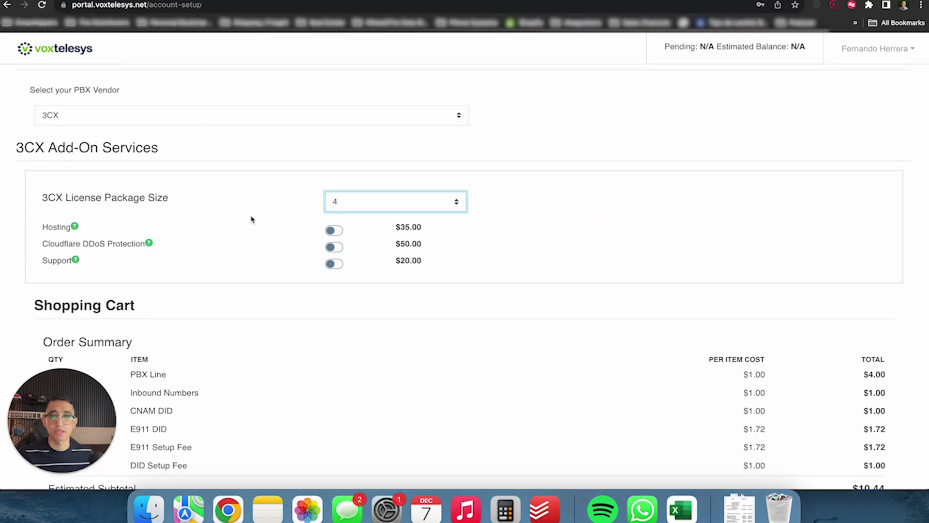
scroll(252, 219, "down", 3)
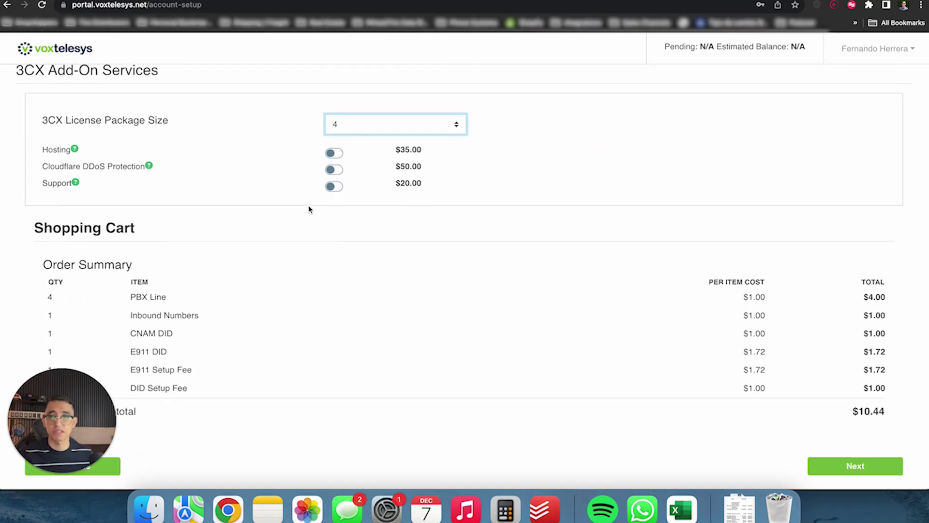
scroll(170, 203, "up", 2)
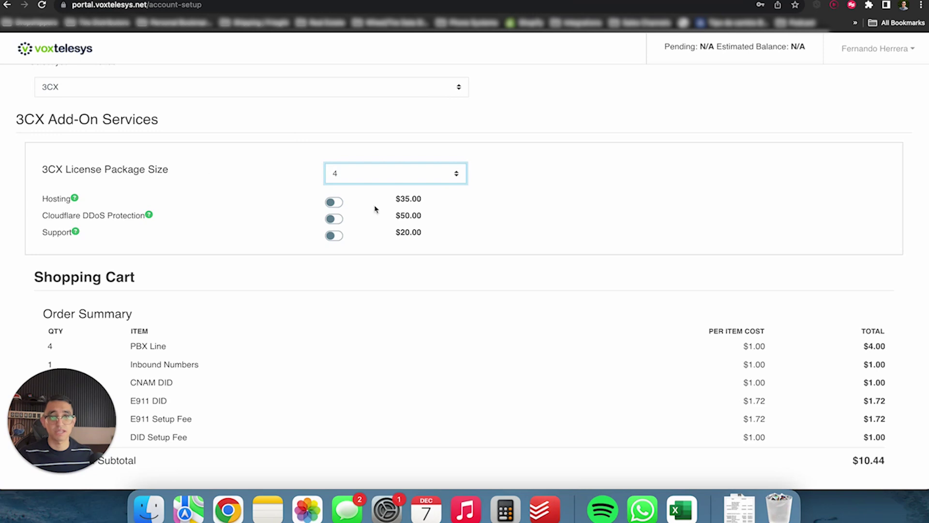
scroll(262, 277, "down", 2)
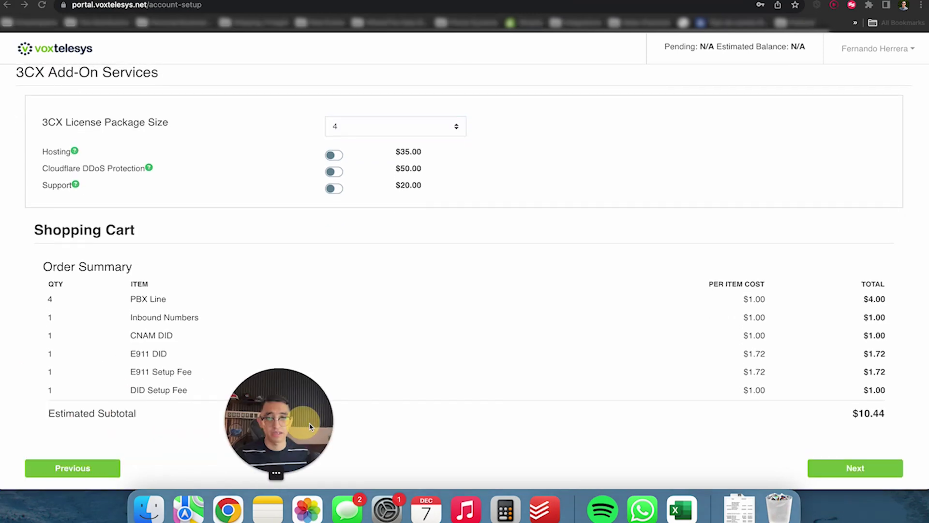
Check the $10.44 estimated subtotal and continue to Number Ordering.
left_click(884, 412)
left_click_drag(883, 412, 849, 413)
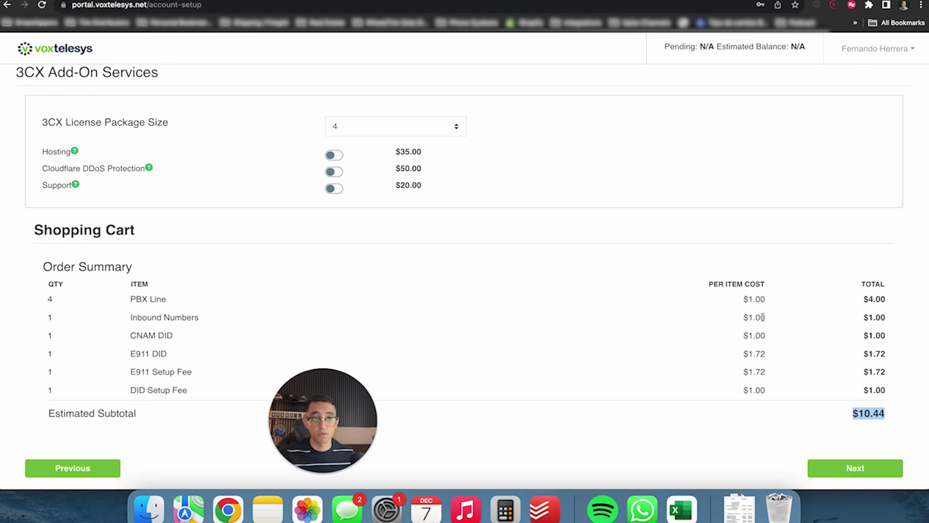
scroll(823, 450, "down", 1)
left_click(869, 463)
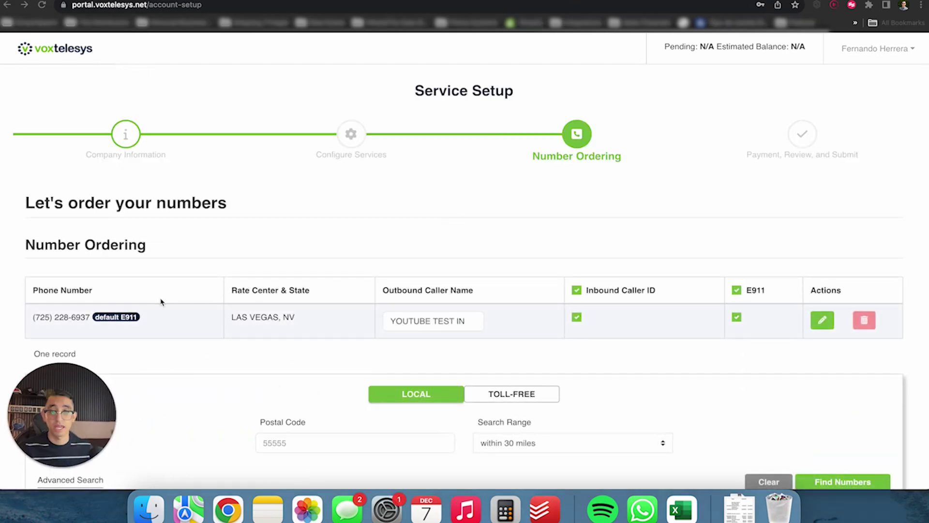
Search for local numbers near postal code 89110.
scroll(168, 301, "down", 3)
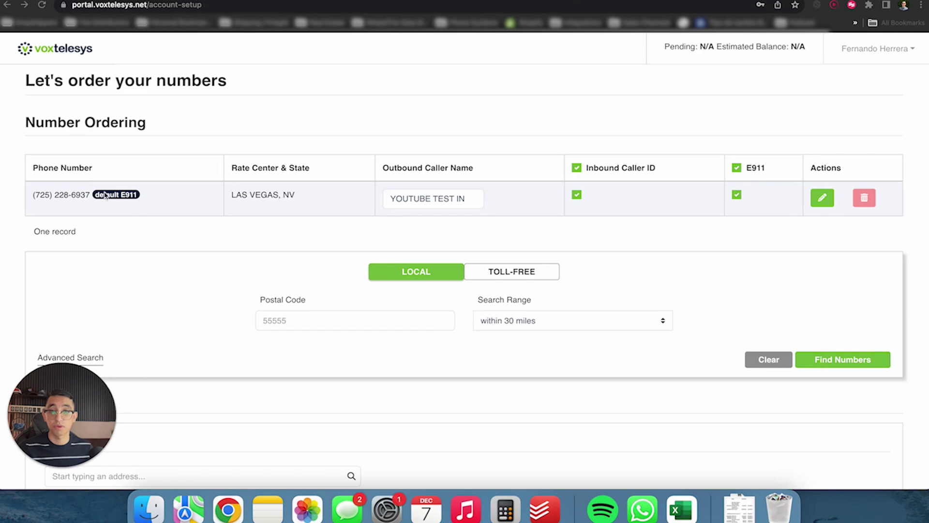
scroll(201, 224, "down", 5)
scroll(426, 204, "up", 2)
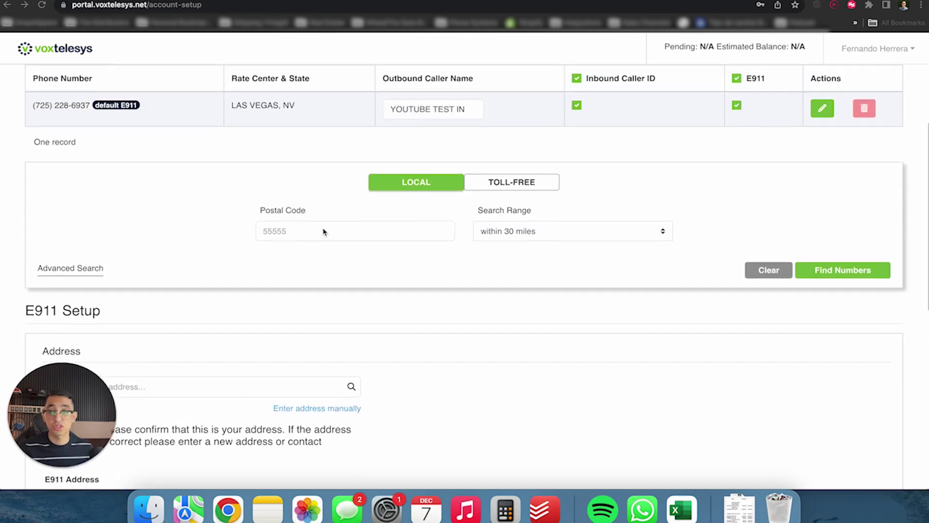
left_click(297, 234)
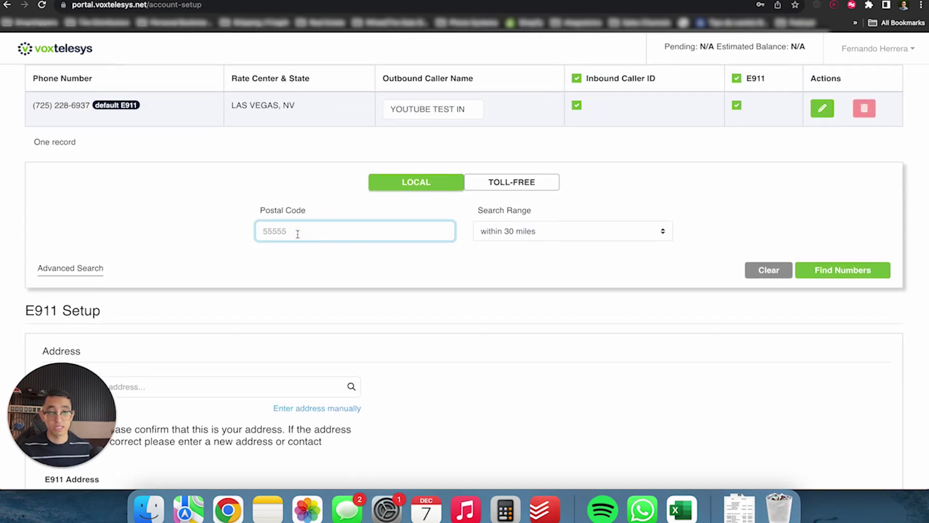
type("775")
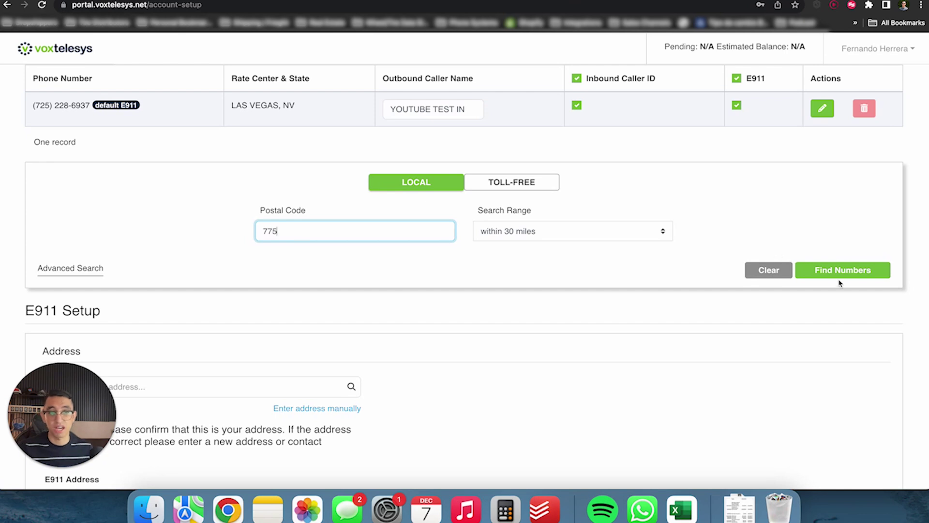
double_click(377, 234)
type("702")
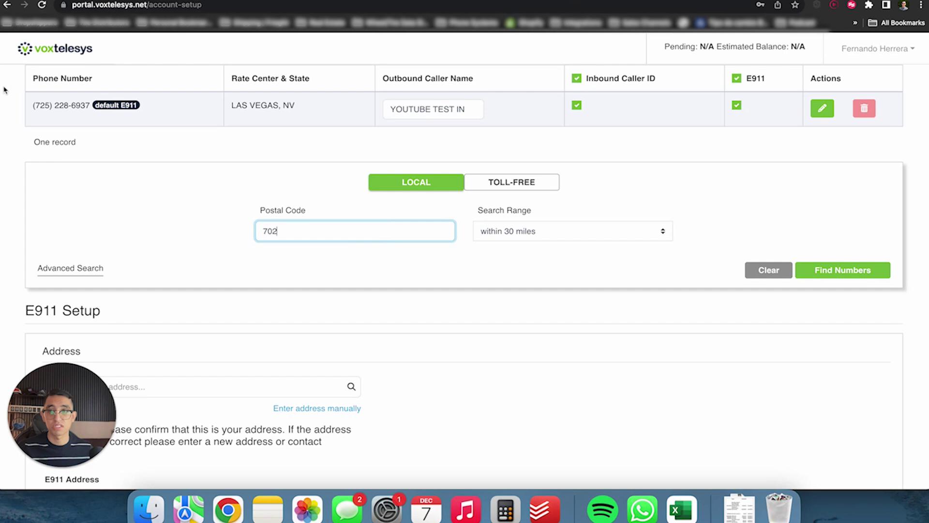
left_click(832, 270)
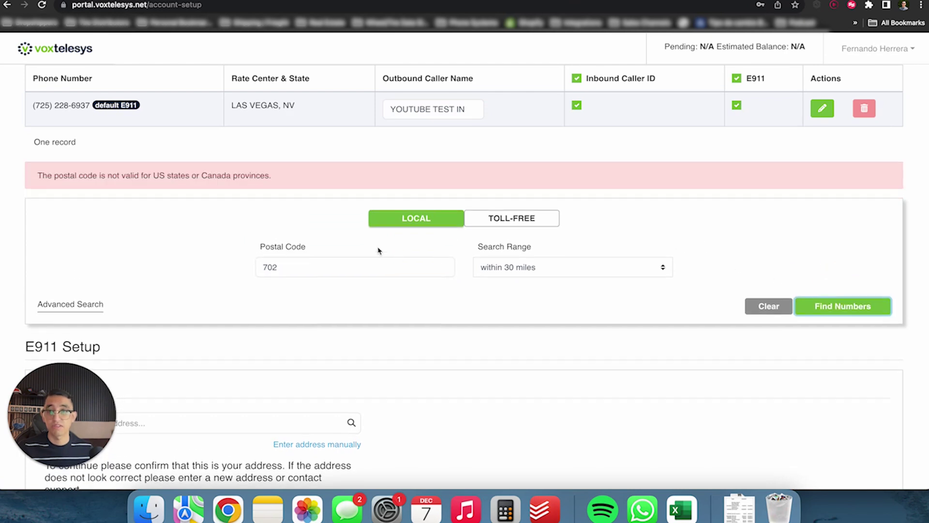
double_click(367, 269)
type("89110")
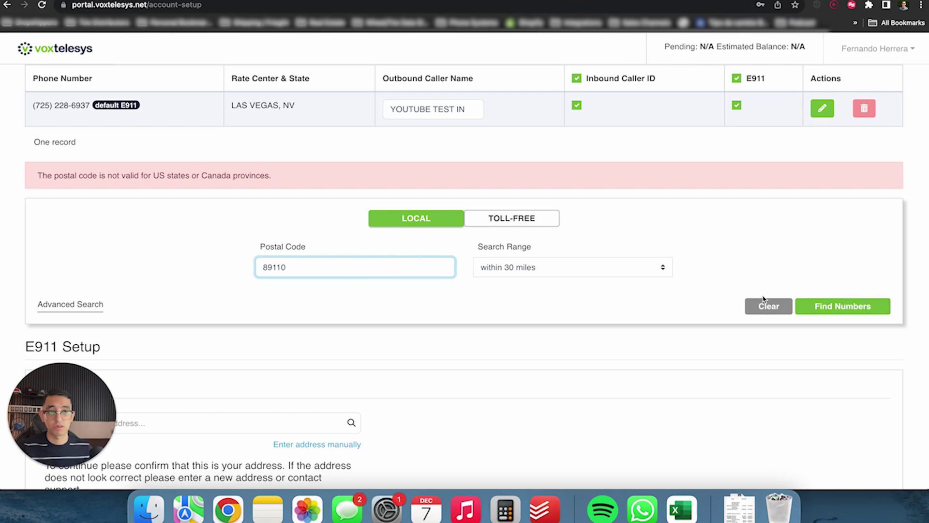
left_click(840, 304)
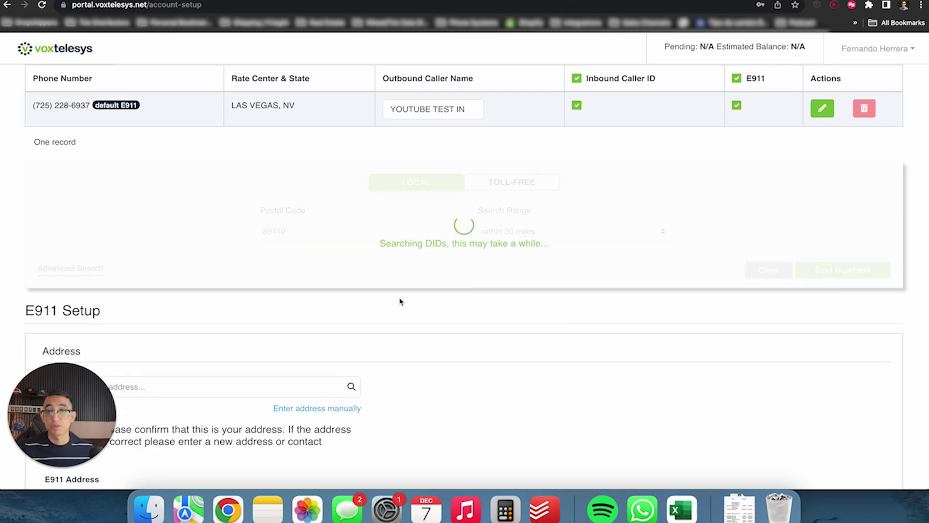
Close the number results without adding any, keeping the single Las Vegas number.
scroll(431, 284, "down", 3)
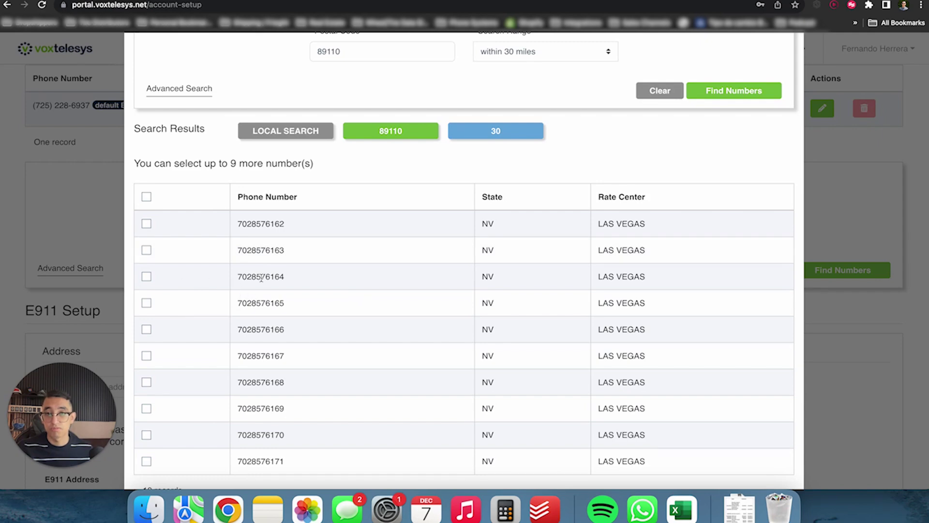
scroll(184, 280, "up", 5)
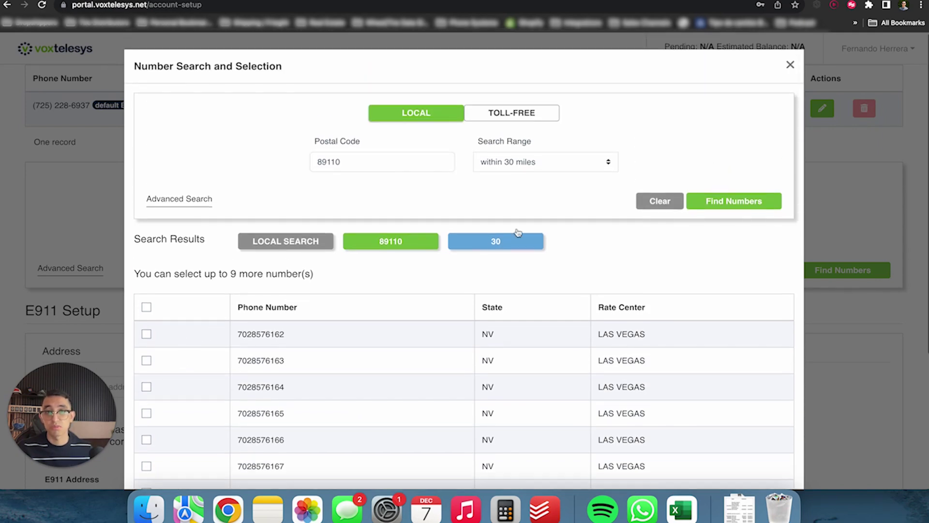
left_click(789, 63)
scroll(184, 181, "up", 5)
scroll(45, 217, "down", 2)
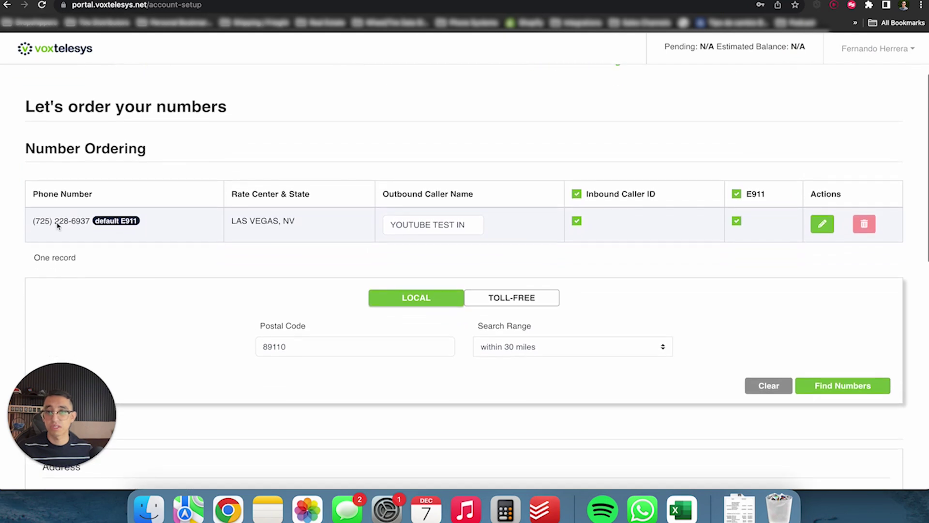
left_click_drag(40, 224, 90, 221)
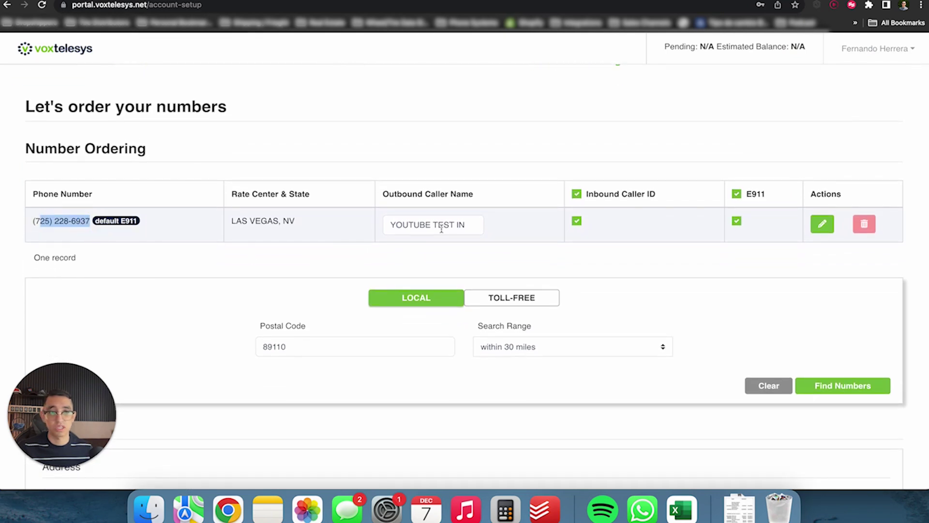
scroll(626, 250, "down", 3)
scroll(626, 250, "up", 2)
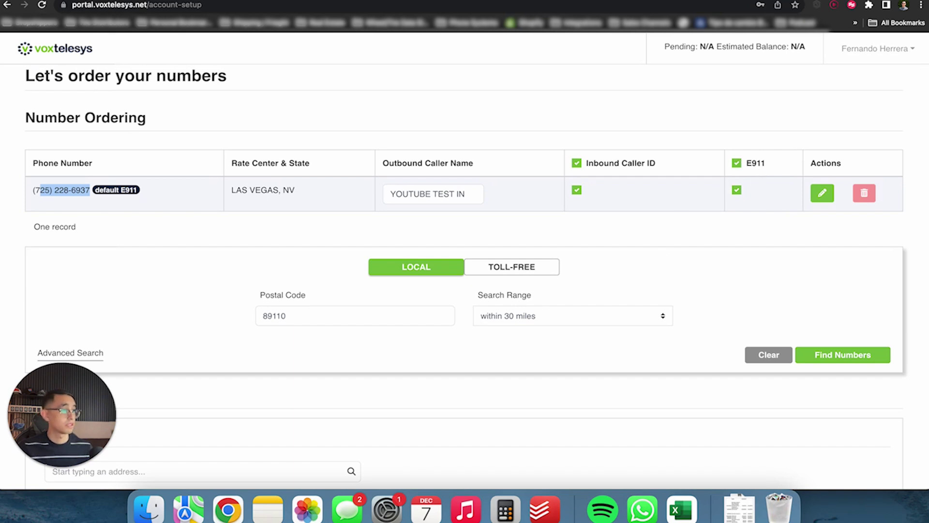
Confirm the E911 service address and enter the E911 text notification phone number.
scroll(616, 270, "down", 8)
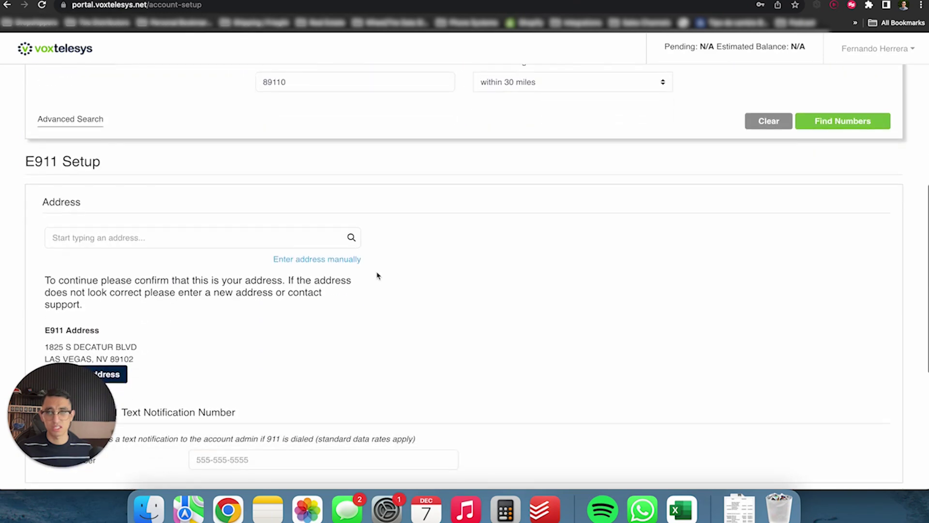
left_click(86, 242)
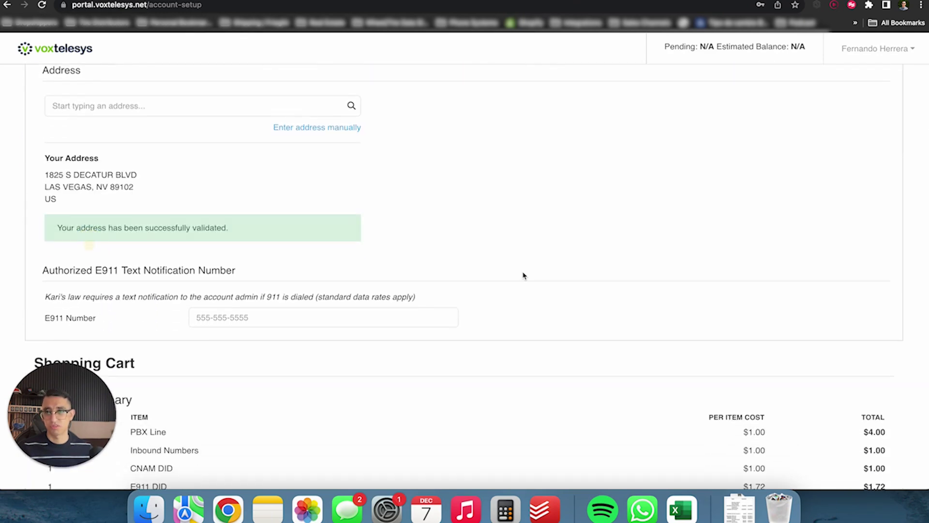
scroll(533, 279, "down", 2)
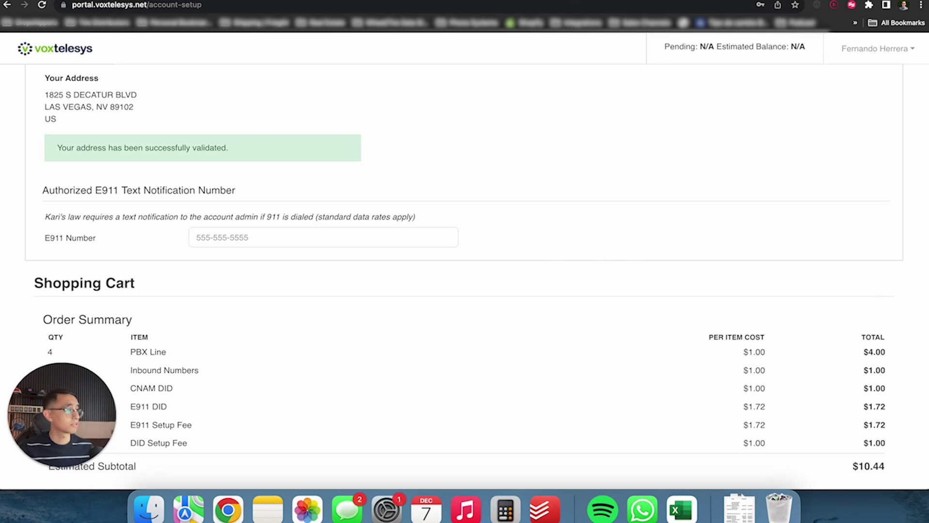
left_click(249, 239)
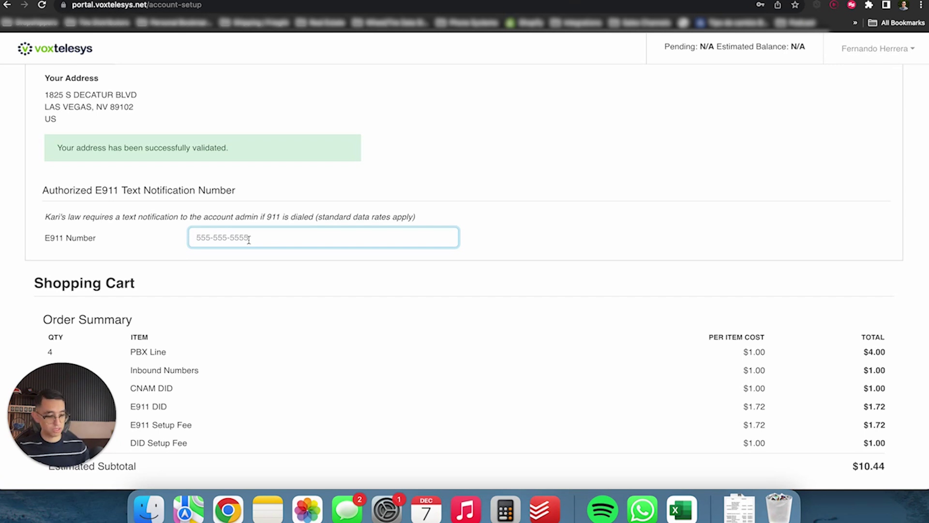
left_click(550, 237)
scroll(523, 280, "down", 2)
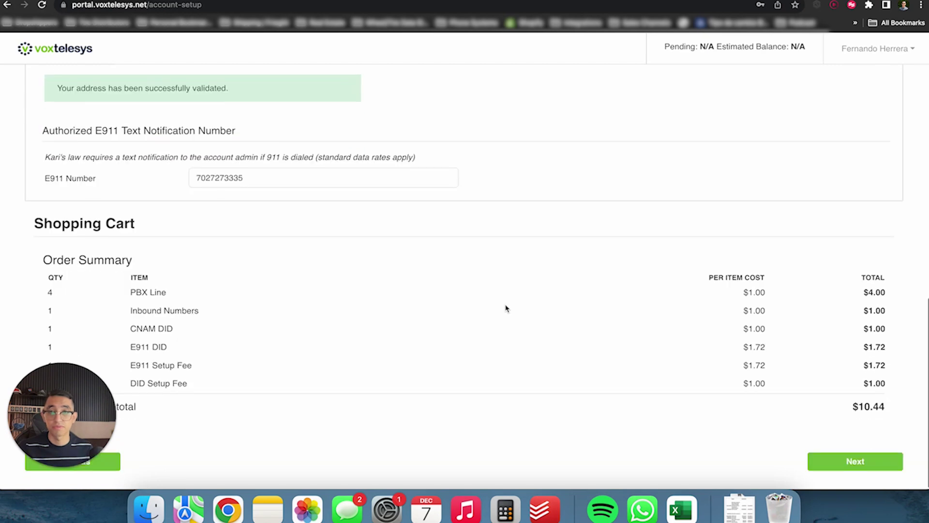
Move to Payment, Review and Submit, check the $12.94 total, and submit the order.
left_click(867, 467)
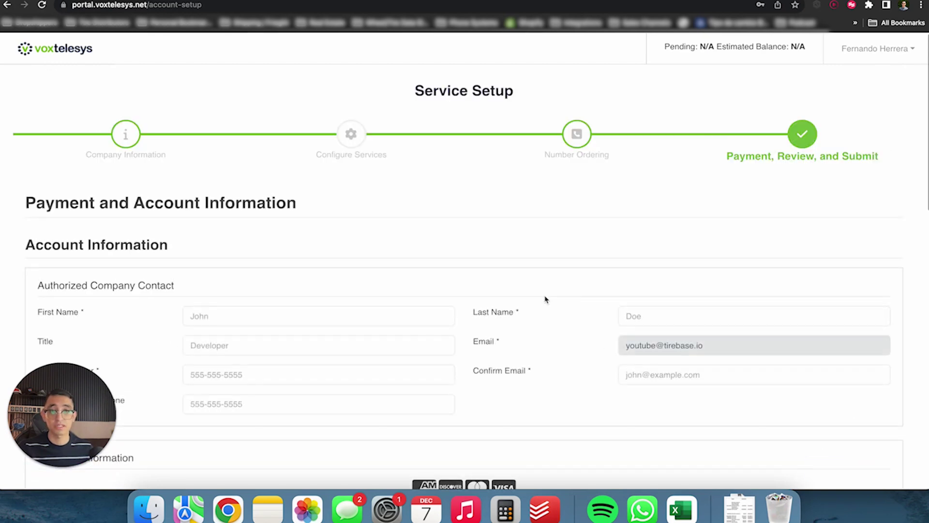
scroll(576, 289, "down", 3)
scroll(450, 270, "down", 10)
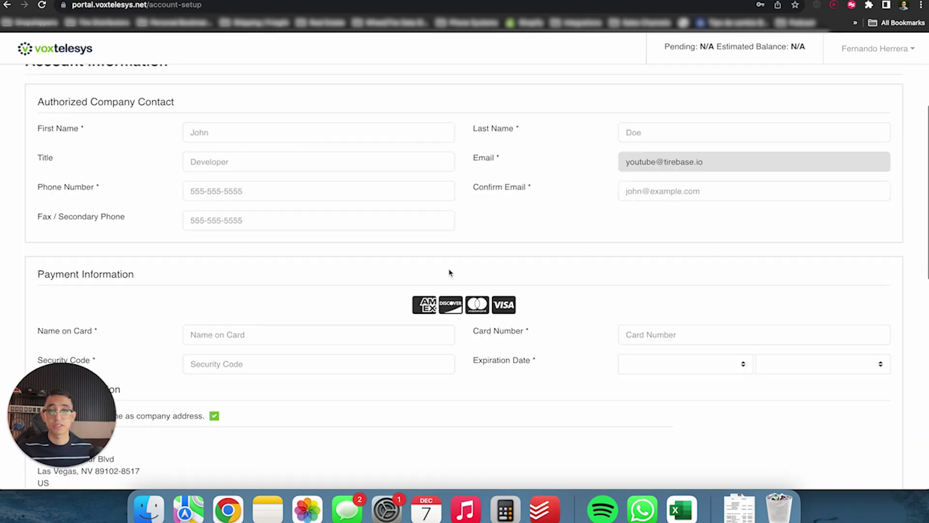
scroll(475, 289, "down", 3)
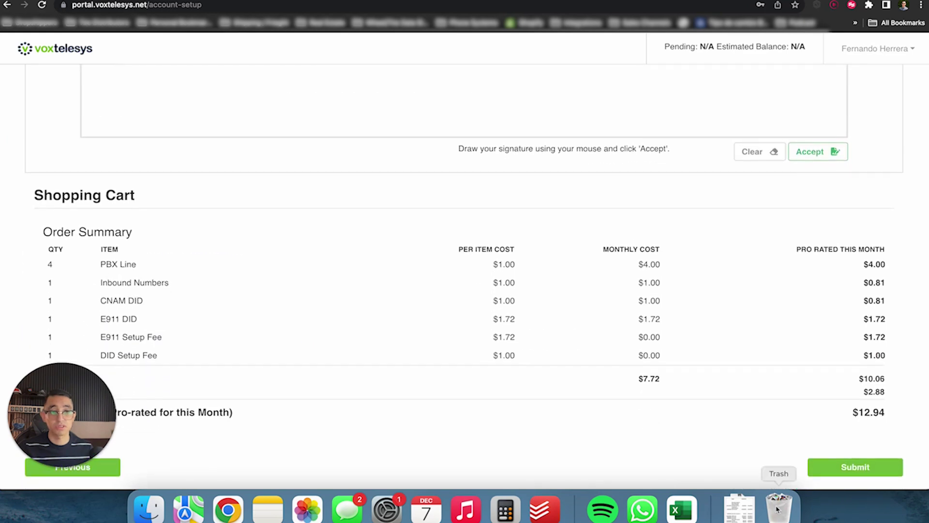
left_click_drag(888, 418, 844, 420)
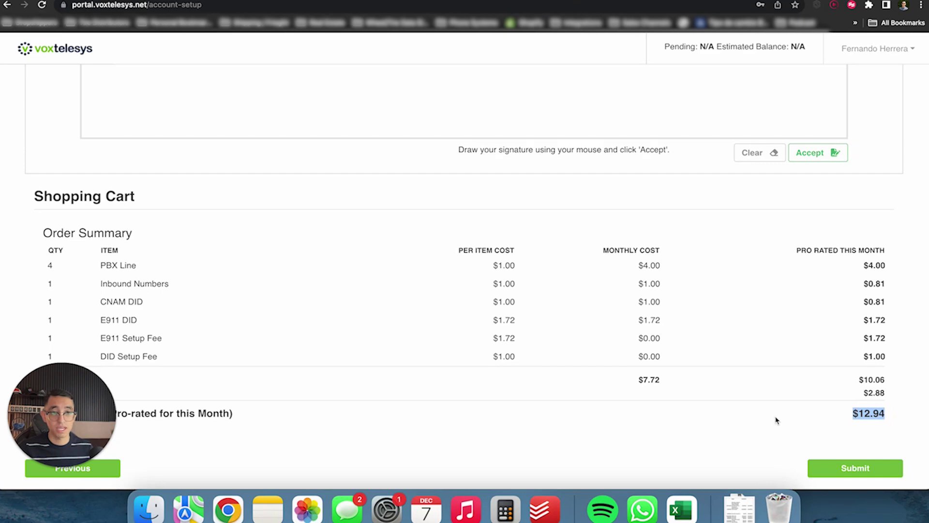
scroll(776, 420, "up", 15)
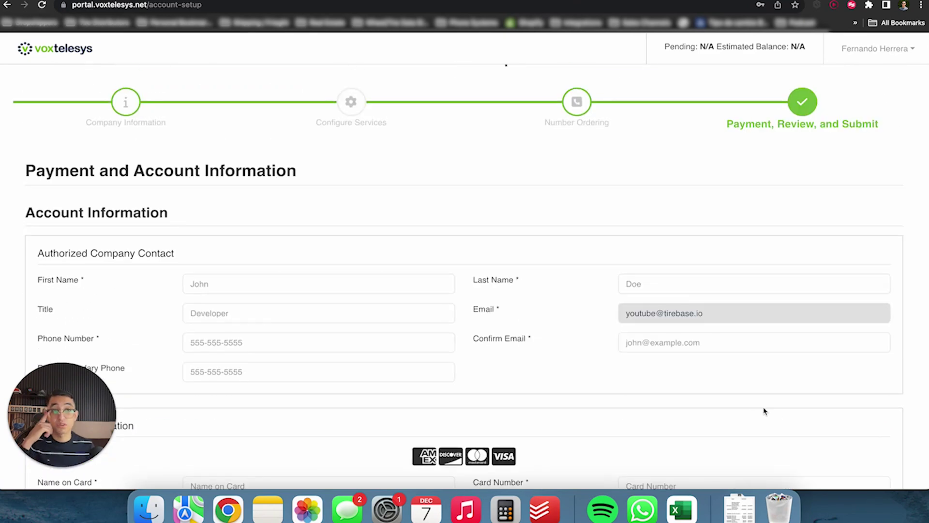
scroll(634, 322, "down", 4)
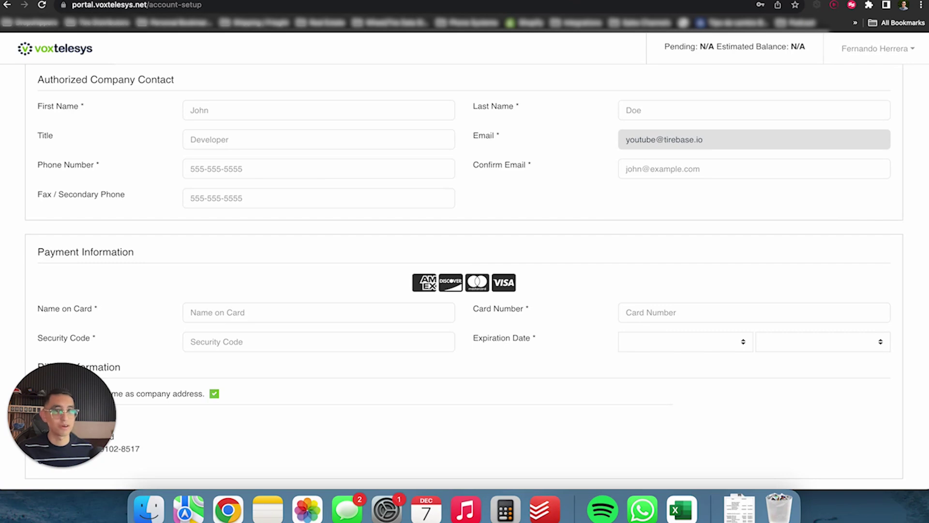
scroll(547, 460, "down", 10)
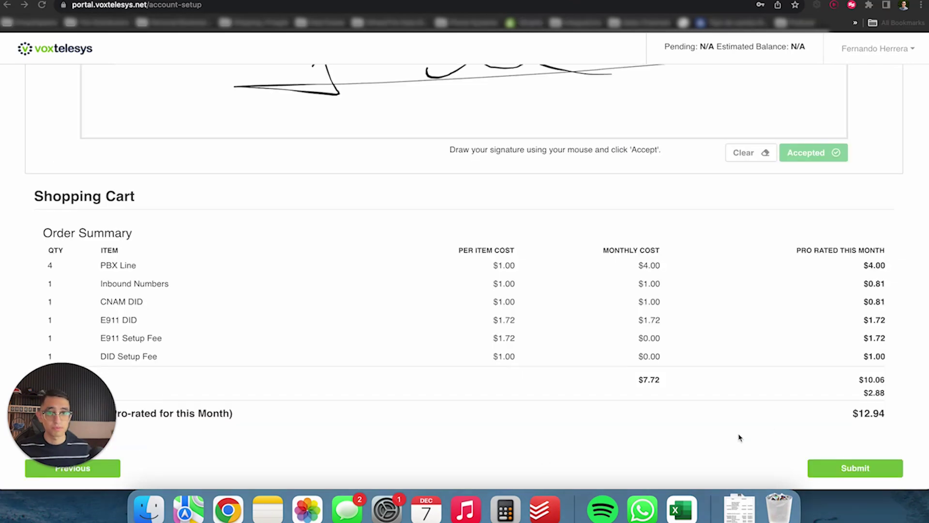
left_click(863, 467)
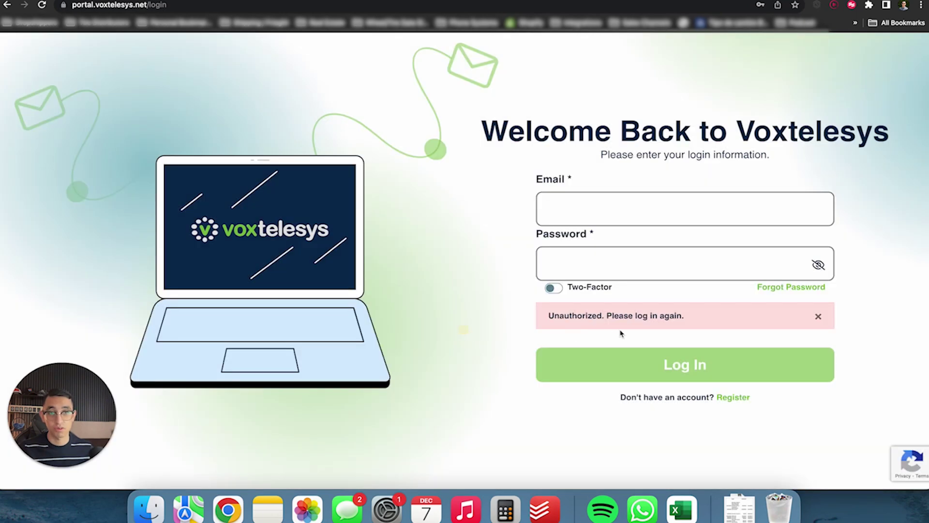
Log in to the Voxtelesys portal with the account e-mail and password.
left_click(626, 204)
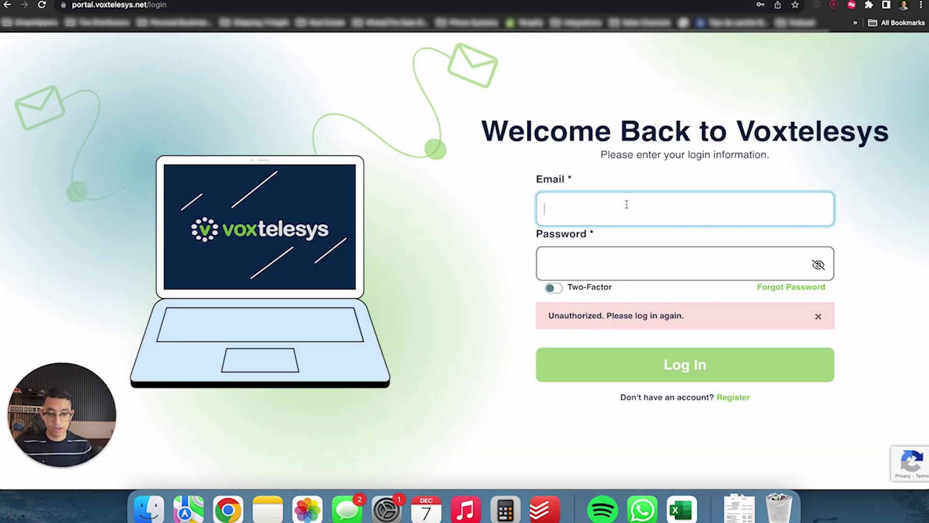
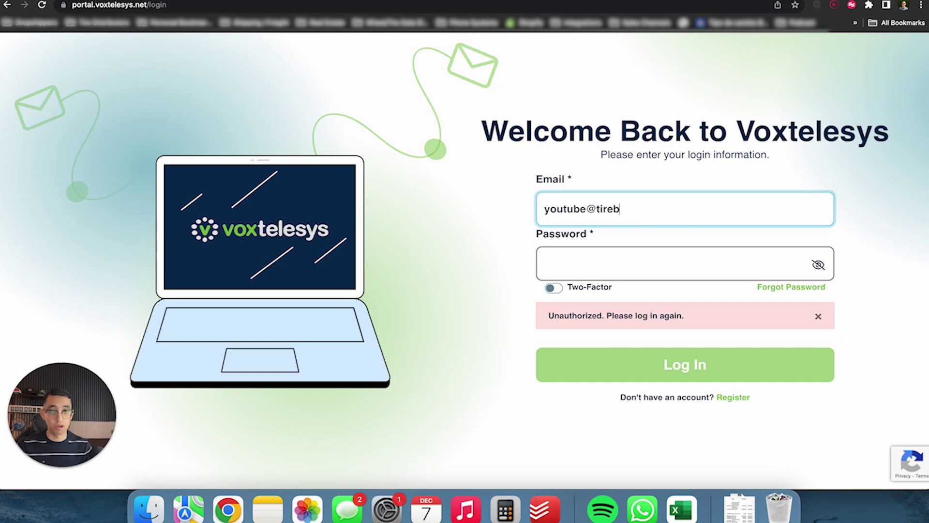
key("Tab")
type("•••••")
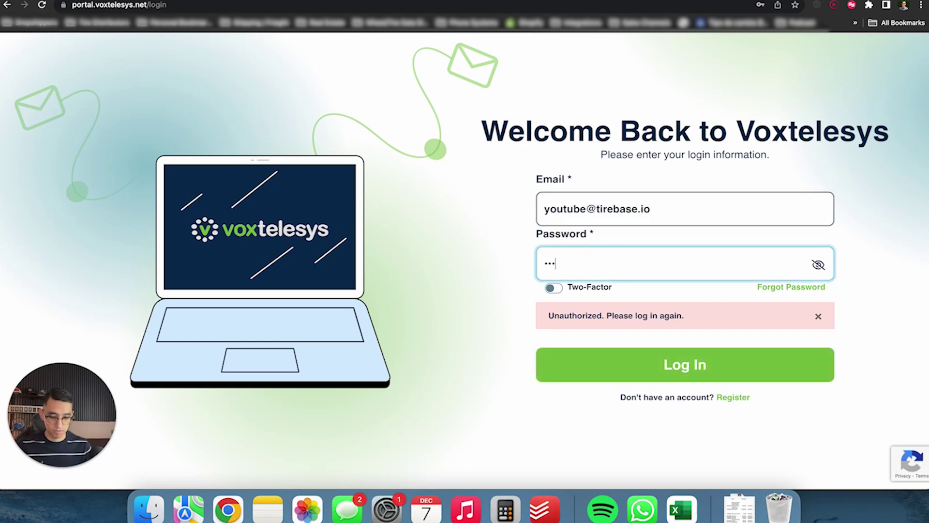
key("Return")
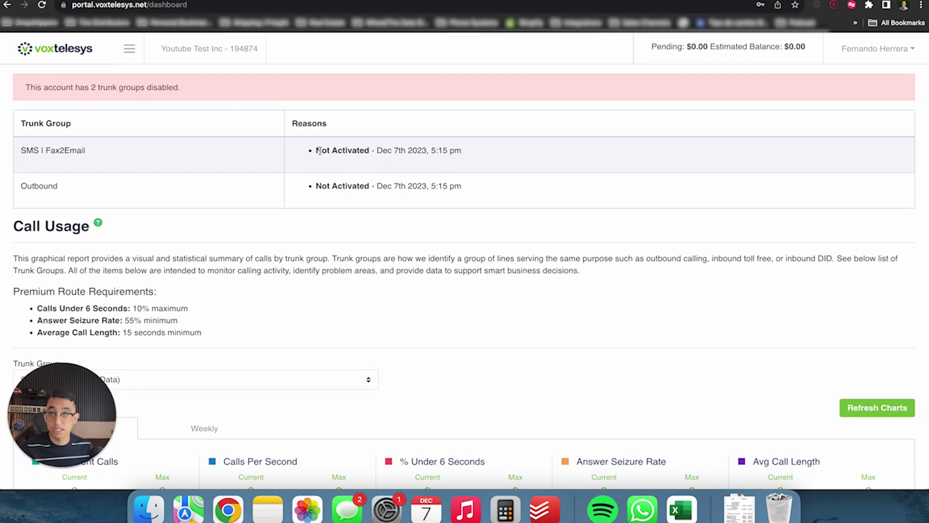
Highlight the Not Activated reasons for the SMS | Fax2Email and Outbound trunk groups.
left_click_drag(320, 150, 428, 151)
left_click_drag(316, 187, 487, 194)
left_click(488, 194)
left_click_drag(483, 155, 353, 135)
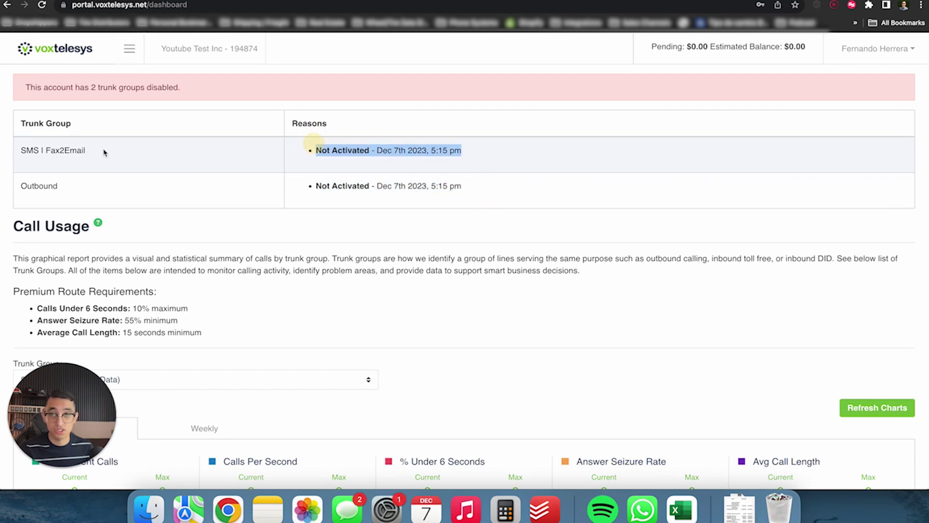
left_click_drag(104, 149, 12, 147)
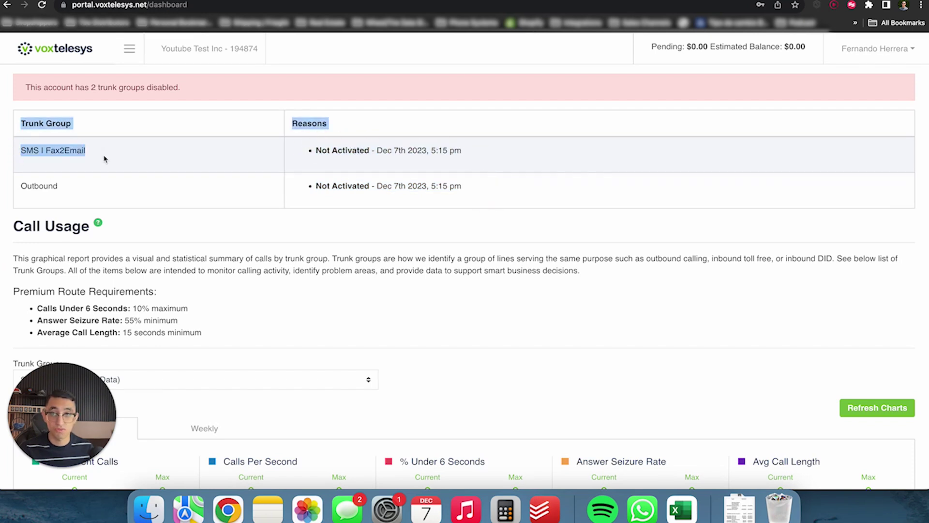
left_click(92, 181)
left_click_drag(92, 181, 135, 207)
left_click(129, 193)
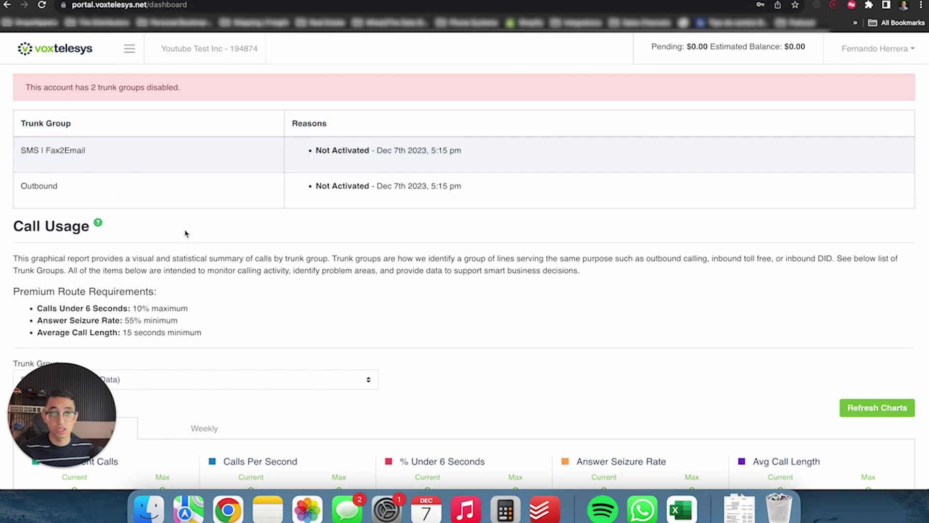
Open the portal's sidebar menu with SIP Trunks, SIP Registrations and Phone Numbers.
scroll(306, 209, "down", 2)
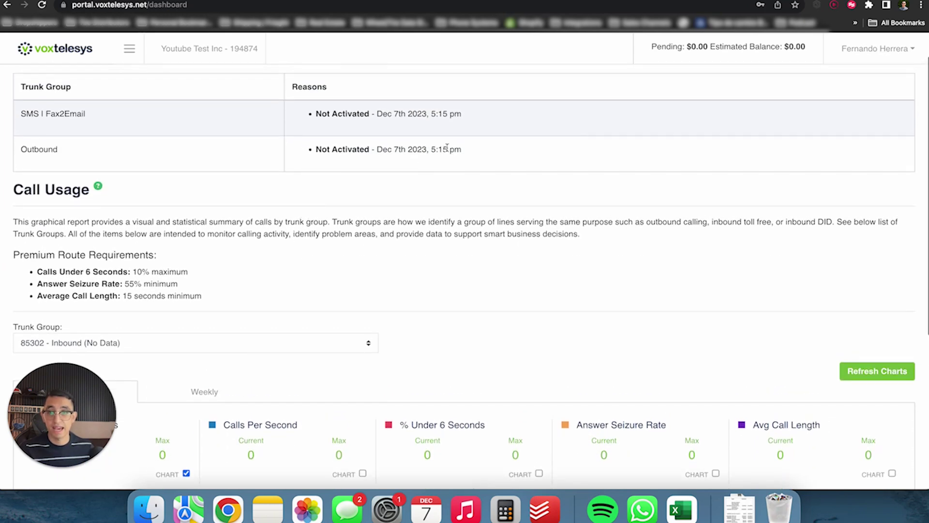
left_click_drag(470, 153, 297, 150)
scroll(474, 135, "up", 2)
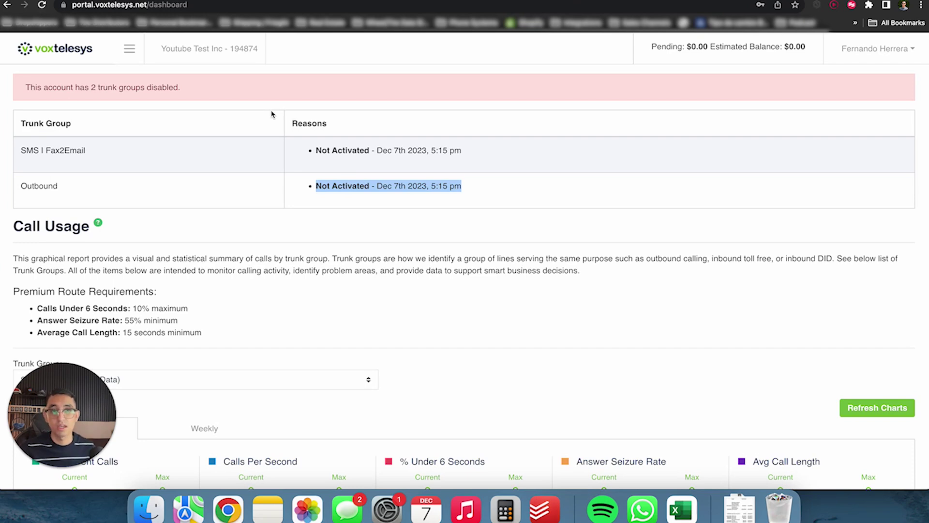
left_click(130, 48)
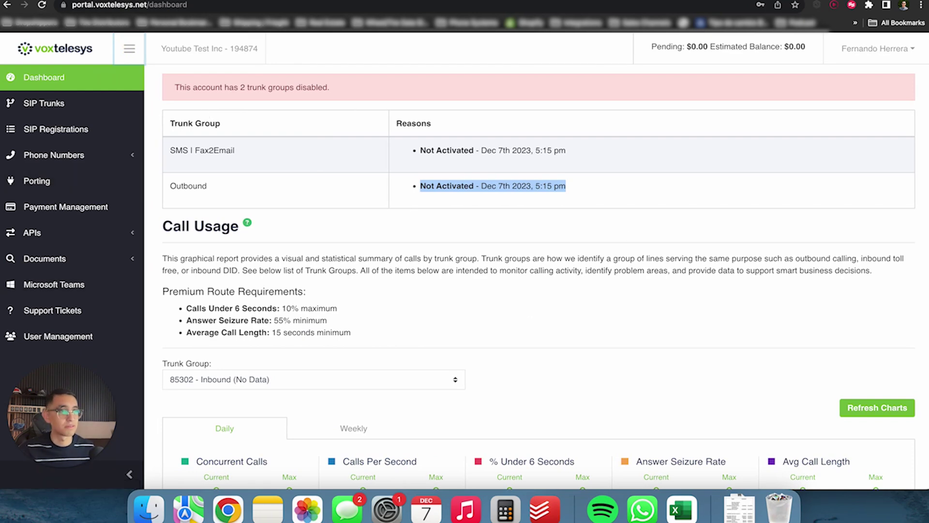
Open SIP Registrations to view the 3CX registration's domain, username and password.
left_click(479, 292)
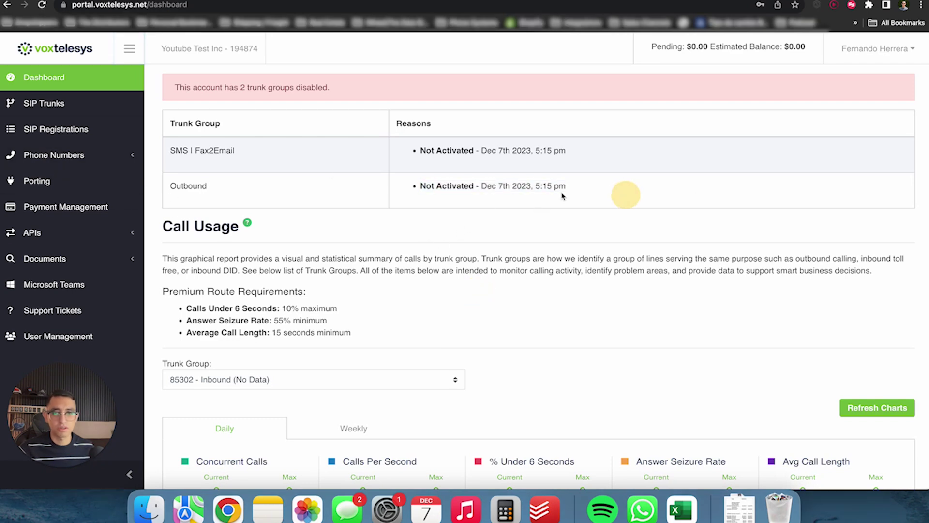
left_click(626, 195)
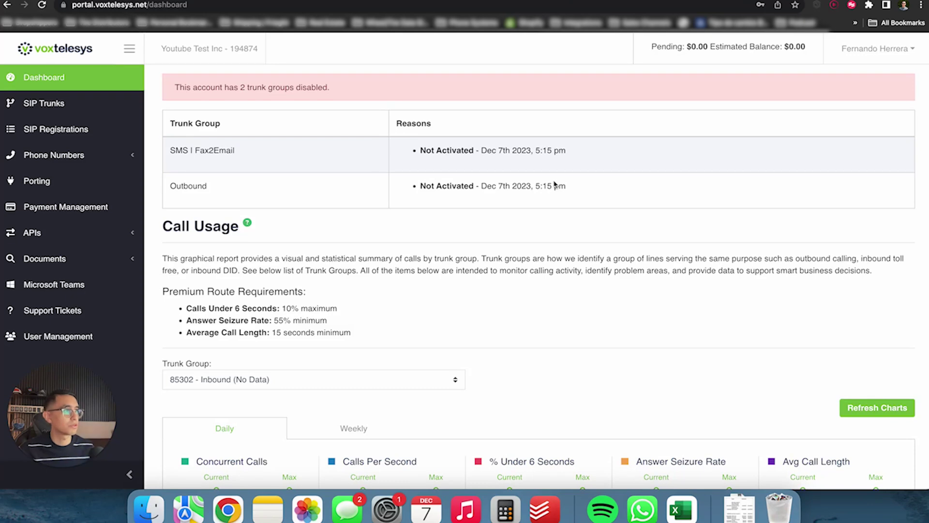
left_click(43, 132)
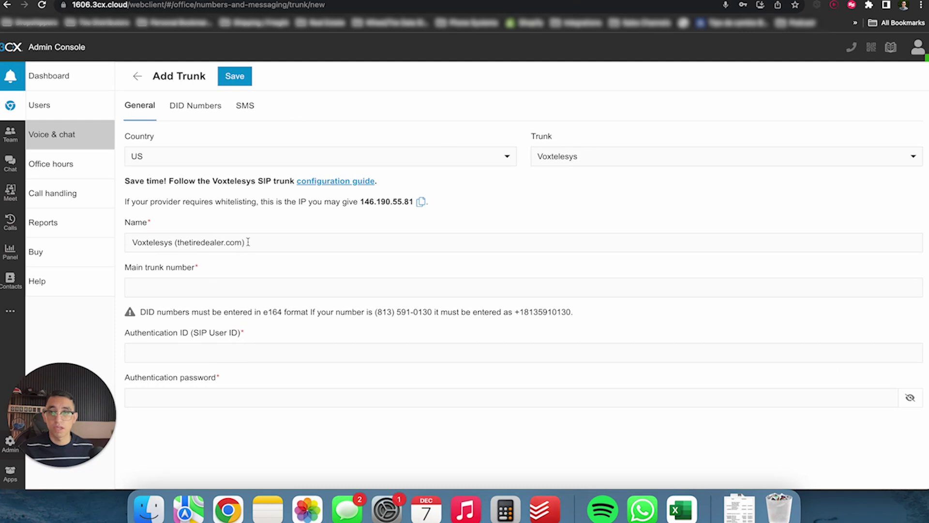
Copy the account's phone number from Phone Numbers and paste it after +1 in Main trunk number.
left_click(248, 241)
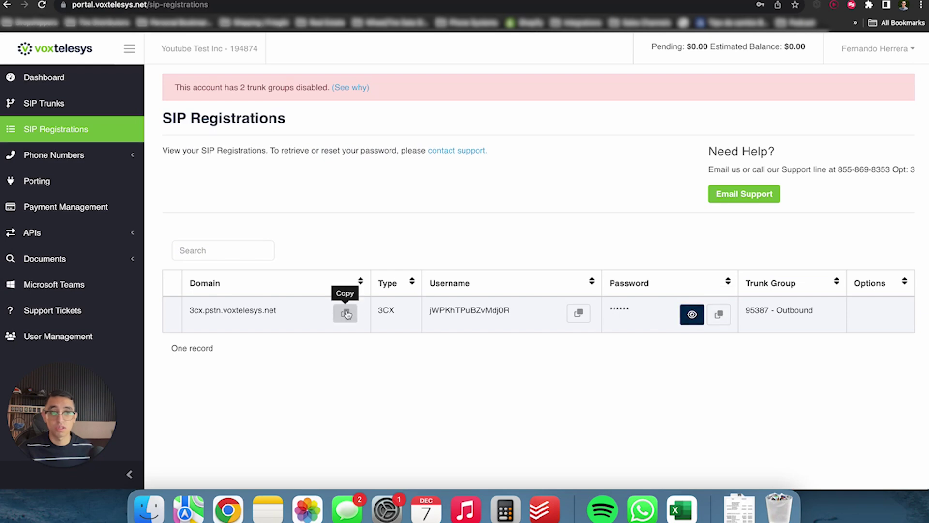
left_click(44, 154)
left_click(68, 207)
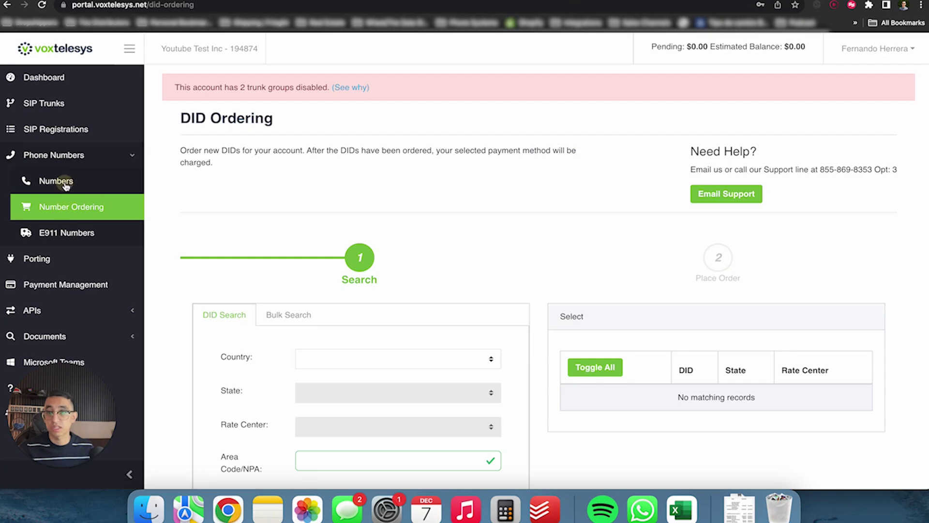
left_click(65, 186)
double_click(220, 323)
right_click(212, 319)
left_click(227, 348)
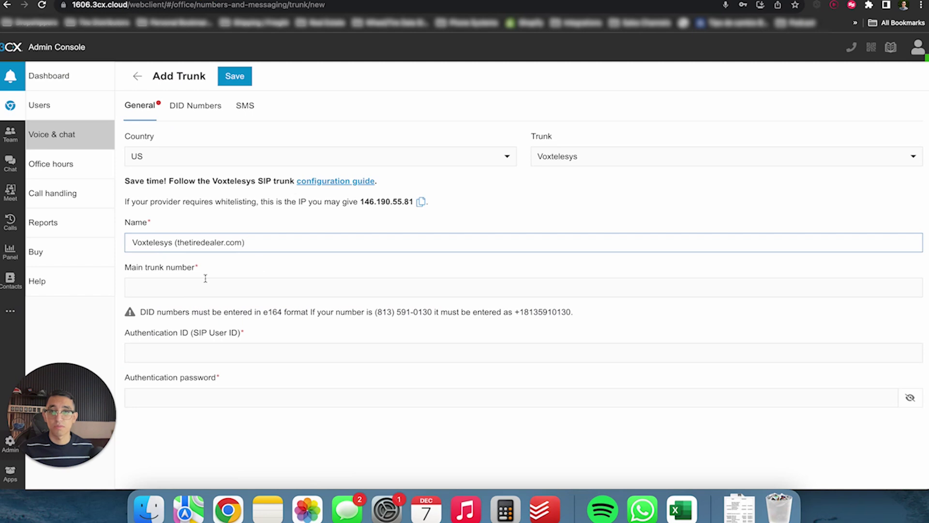
left_click(198, 286)
type("1")
key("super+v")
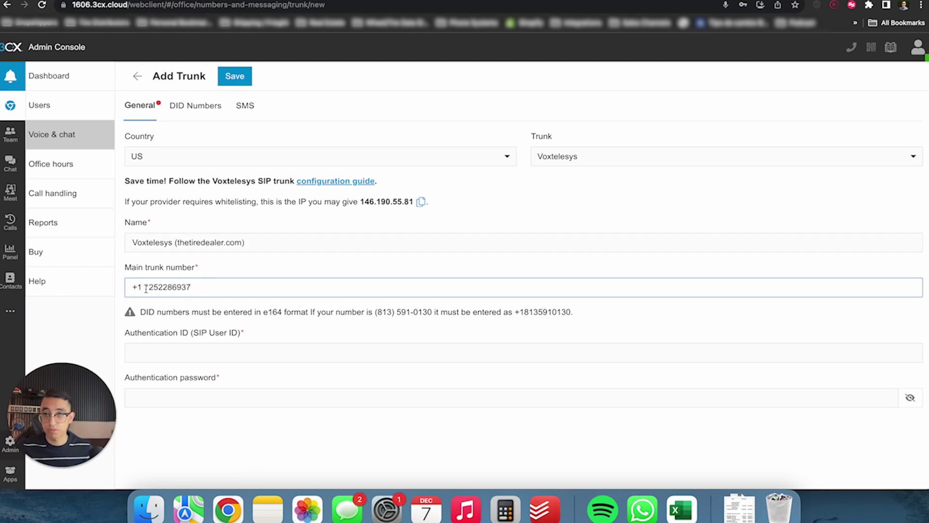
Remove the space from the main trunk number to make it e164 format.
left_click(146, 287)
key("BackSpace")
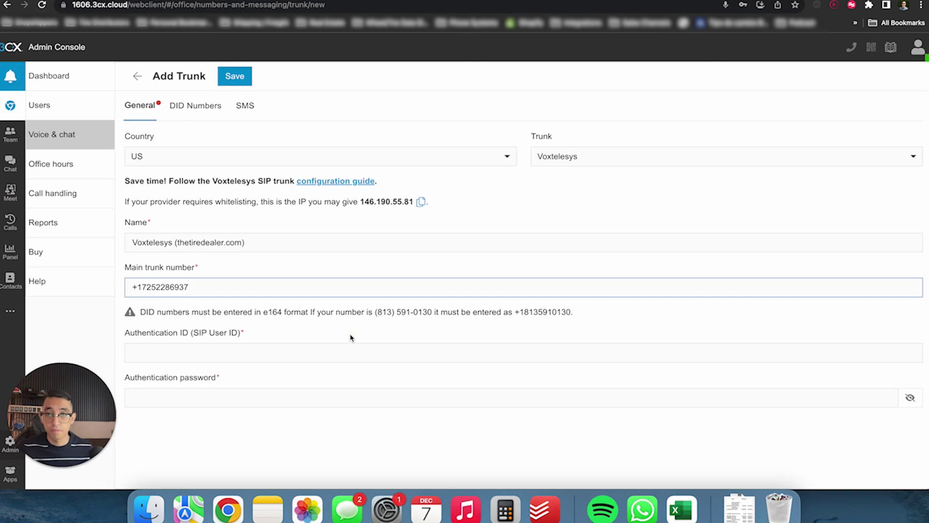
left_click(346, 337)
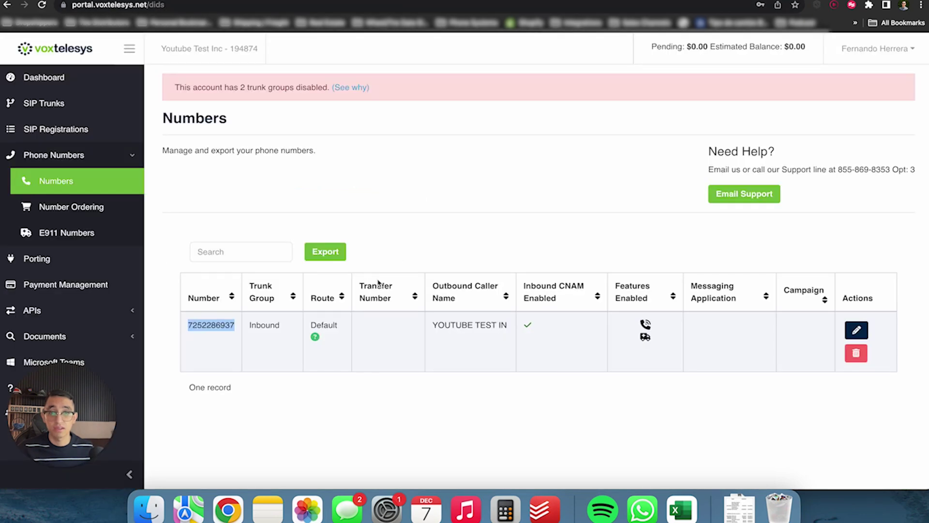
Paste the Voxtelesys SIP registration username into the 3CX Authentication ID.
left_click(104, 128)
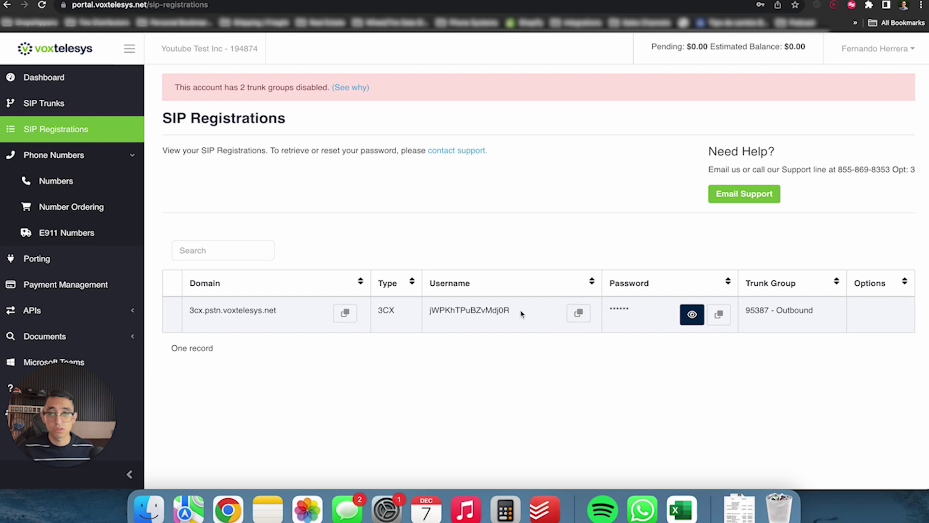
left_click(577, 313)
key("ctrl+Tab")
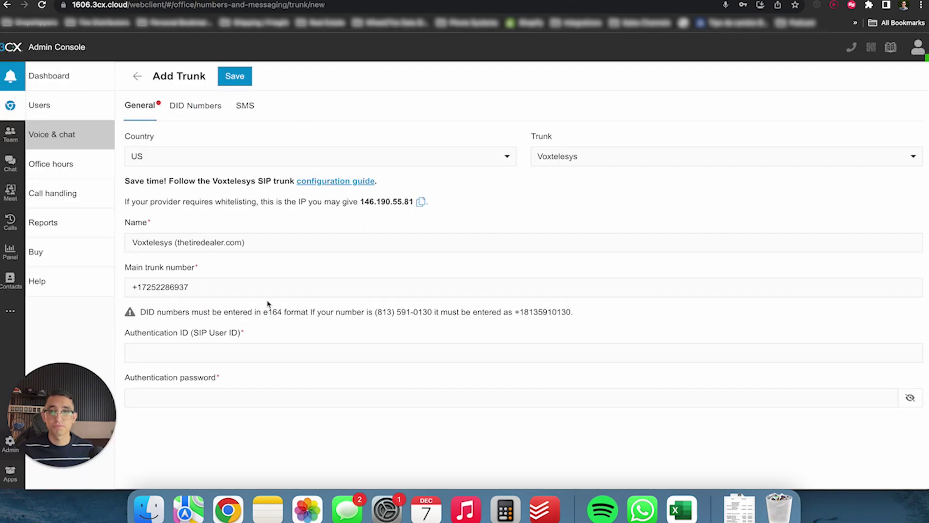
left_click(217, 348)
key("super+v")
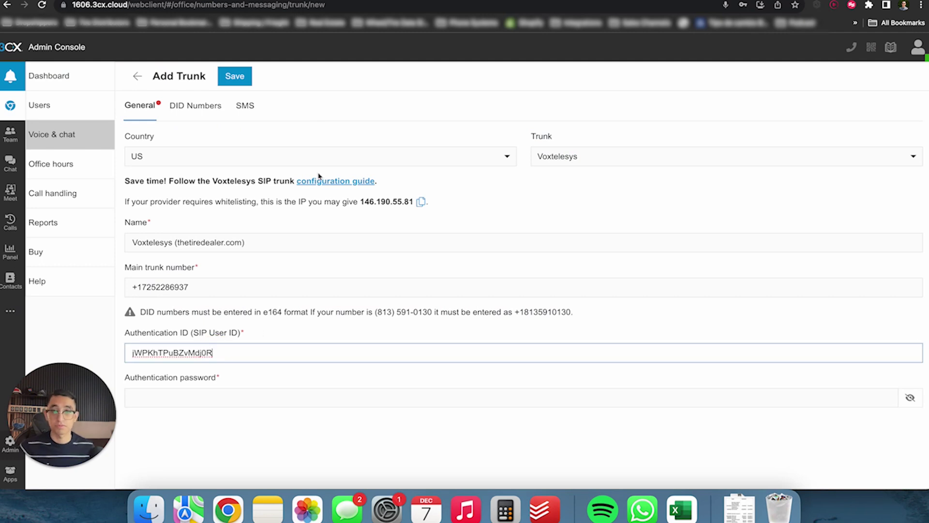
Paste the Voxtelesys SIP registration password into the 3CX authentication password.
key("ctrl+shift+Tab")
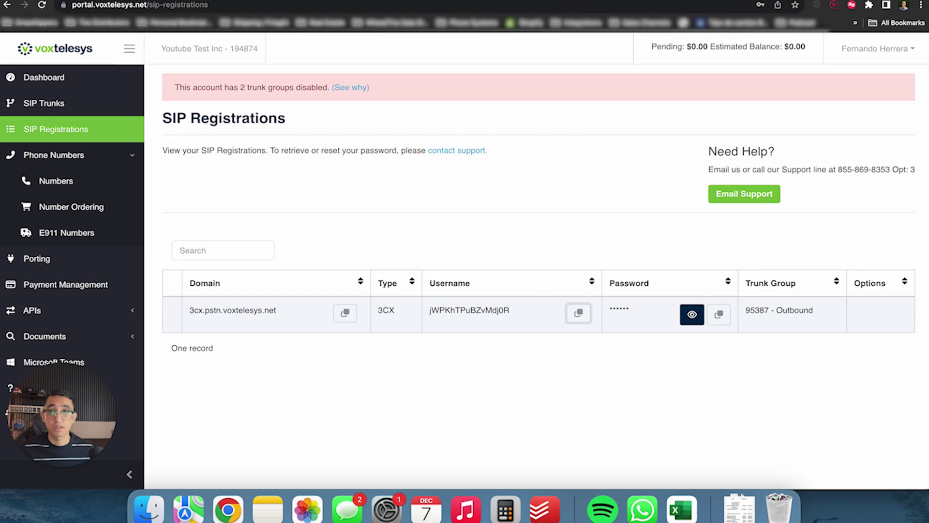
key("ctrl+Tab")
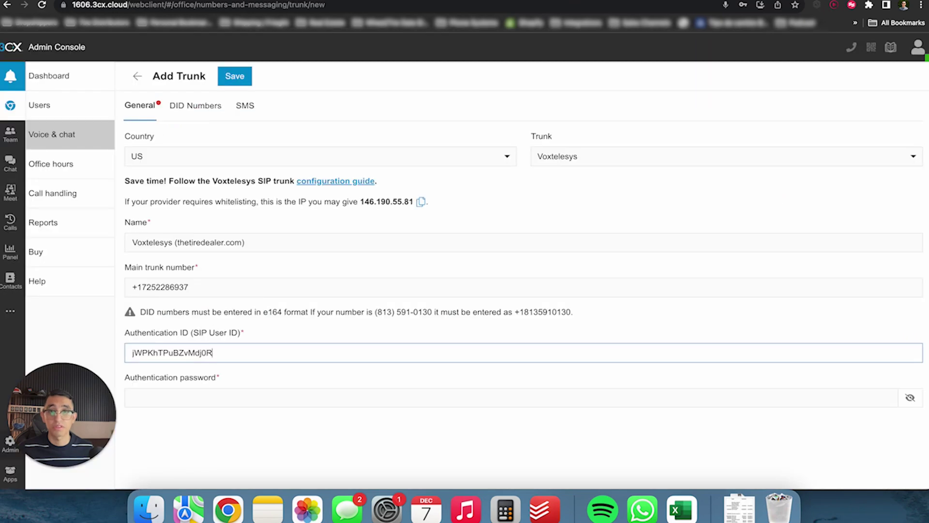
key("ctrl+shift+Tab")
left_click(718, 314)
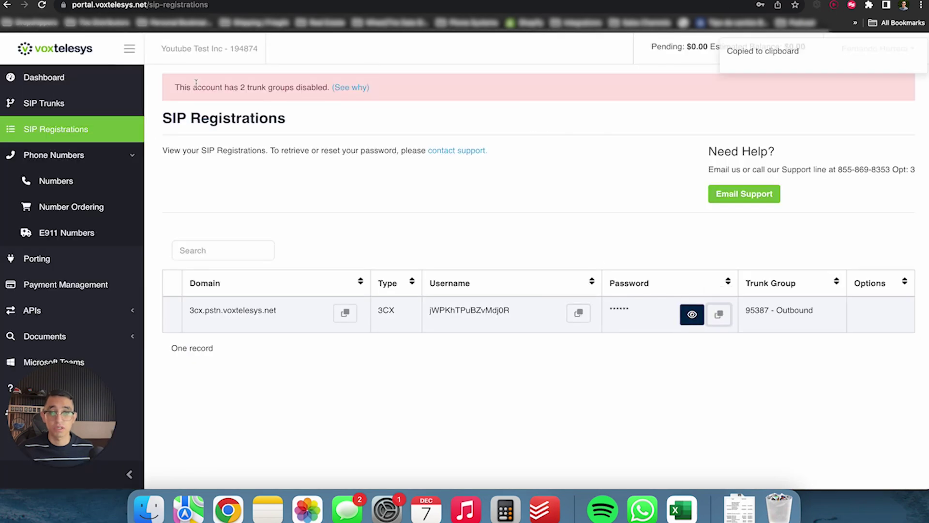
key("ctrl+Tab")
left_click(255, 390)
key("super+v")
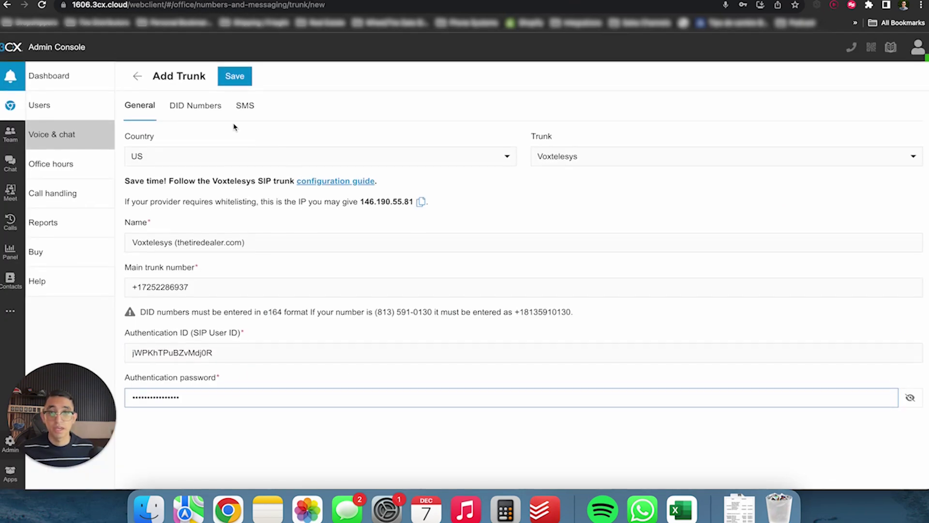
Save the Voxtelesys trunk and reload Voice & chat to confirm its green registered status.
left_click(235, 75)
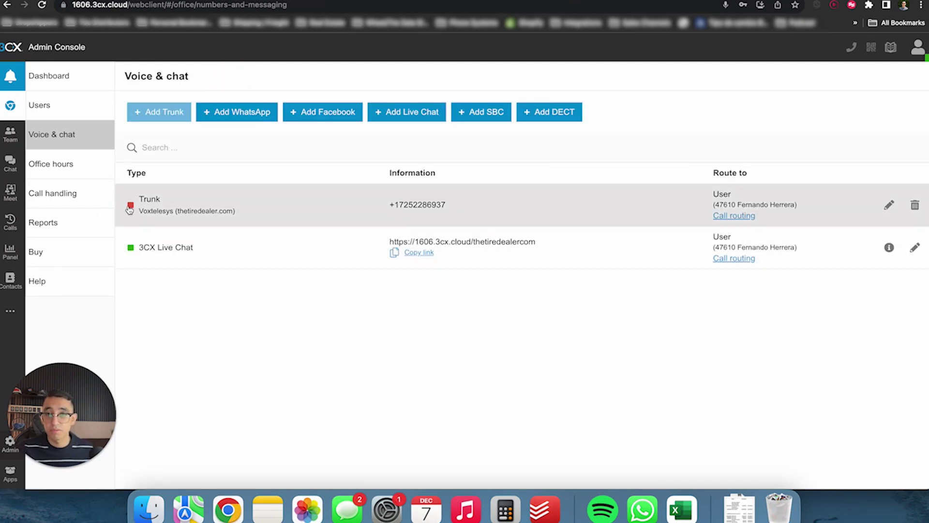
scroll(180, 223, "up", 5)
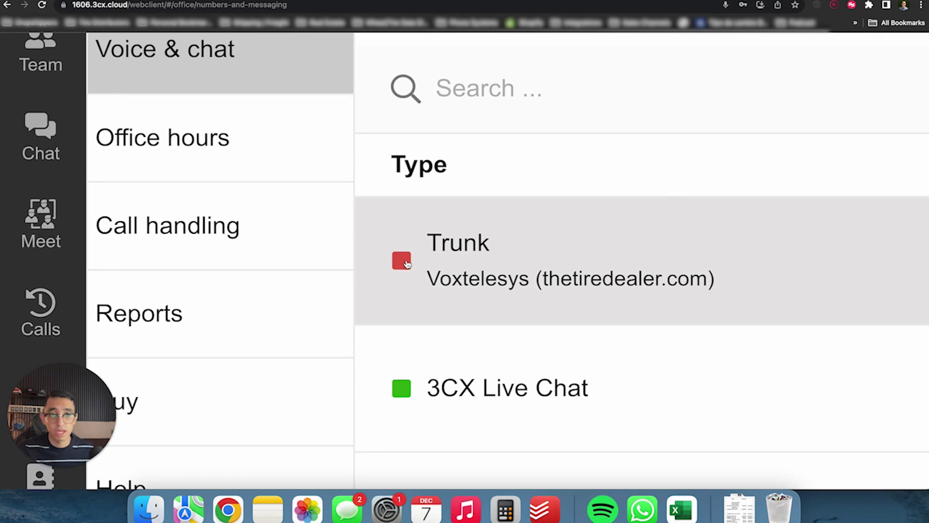
scroll(404, 264, "down", 5)
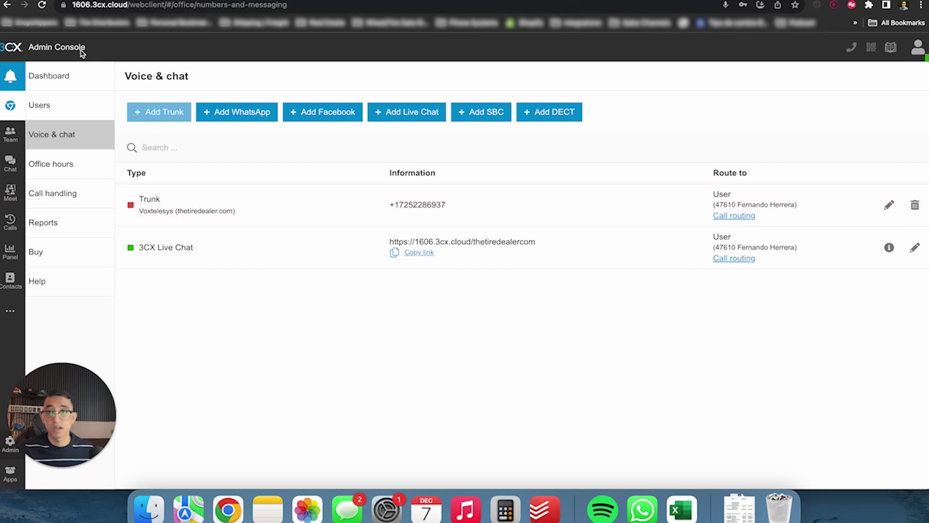
left_click(41, 6)
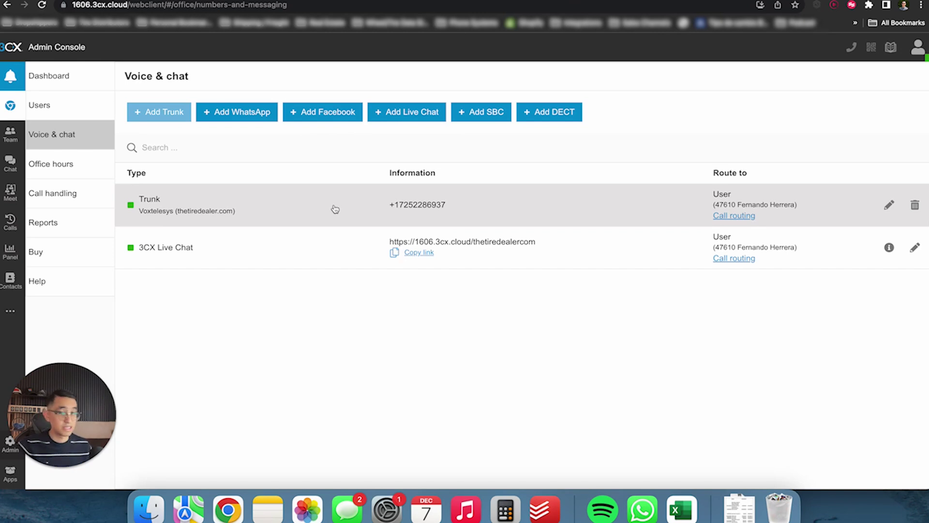
Look over ring group 47660, then view the Voxtelesys trunk's DID Numbers tab.
left_click(87, 207)
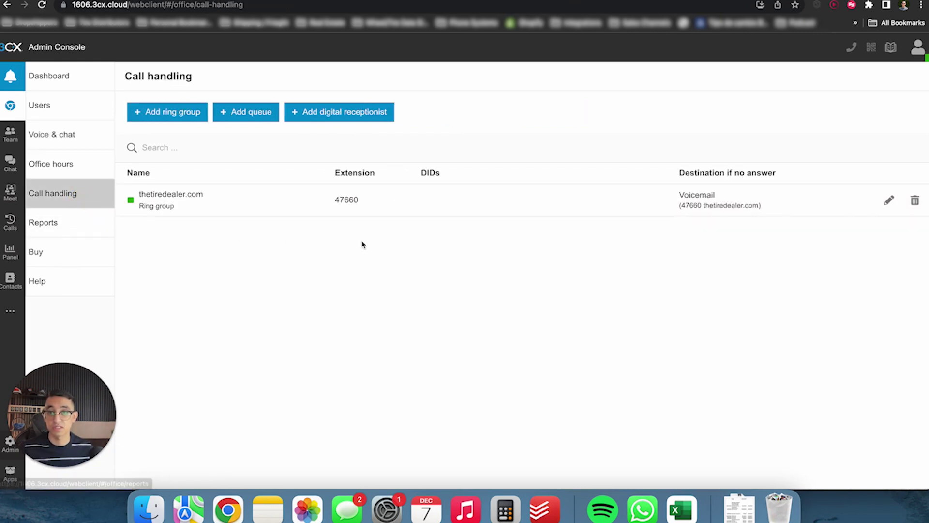
left_click(244, 198)
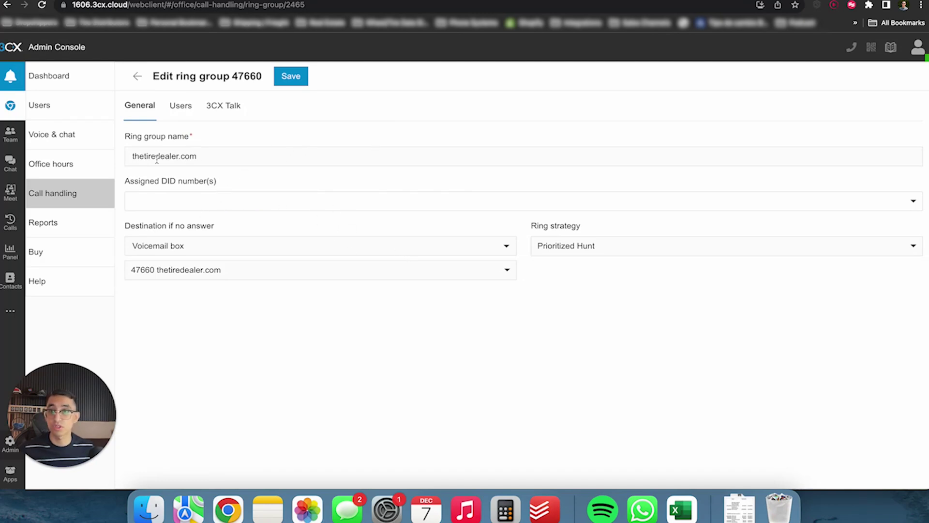
left_click(63, 128)
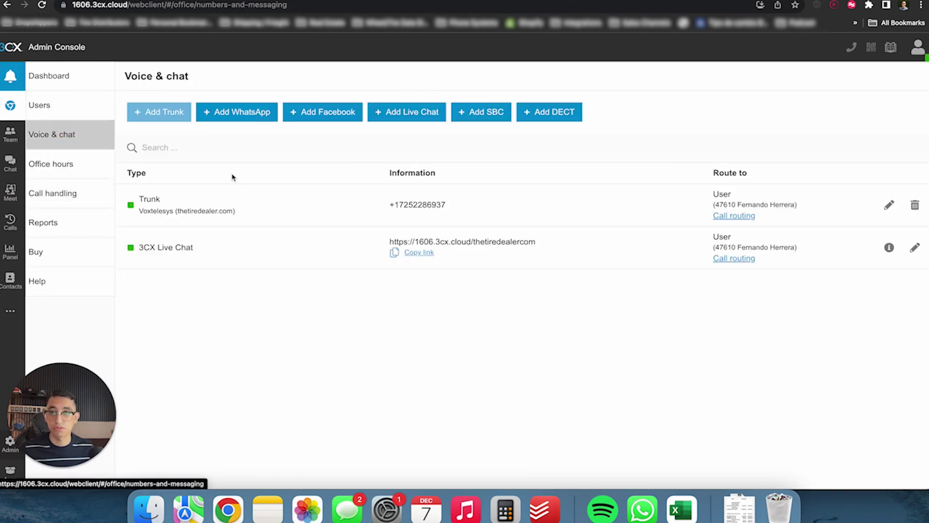
left_click(160, 203)
left_click(212, 109)
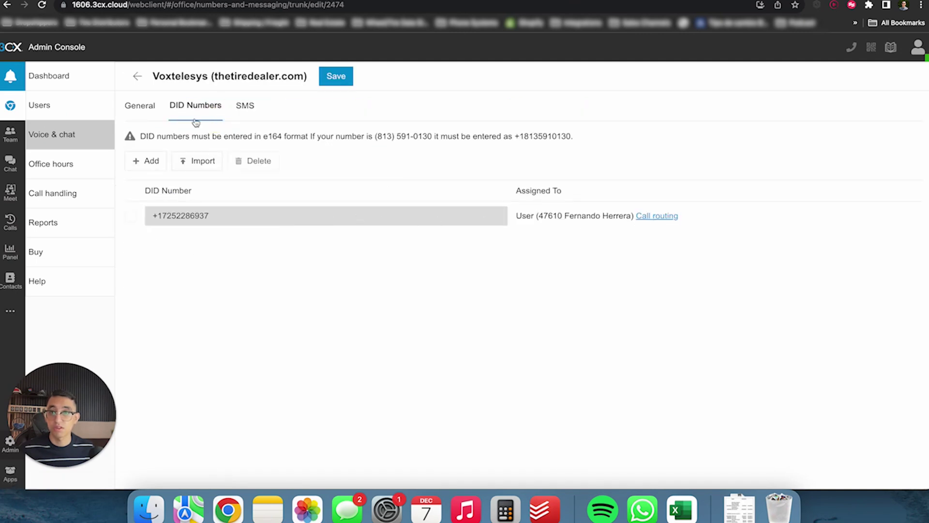
Assign the trunk's DID number to Office hours from its Call routing page.
left_click(658, 217)
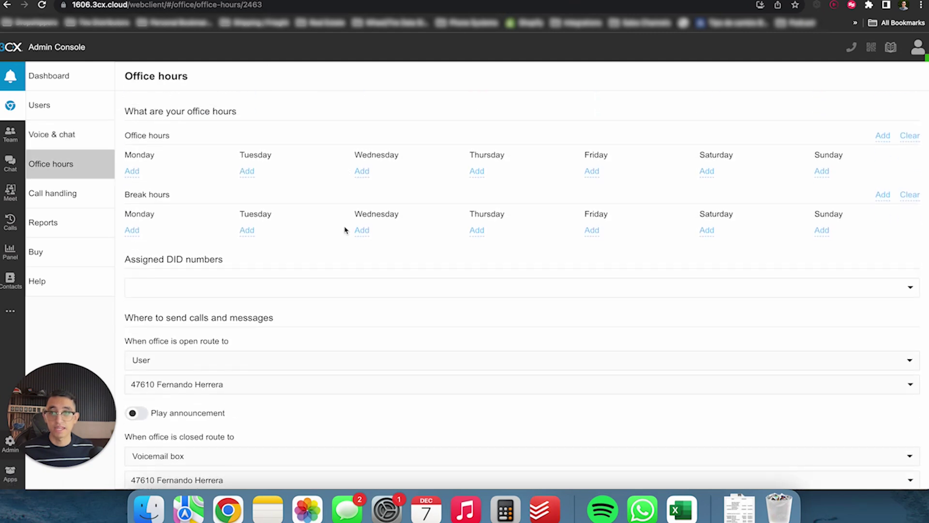
scroll(230, 180, "down", 3)
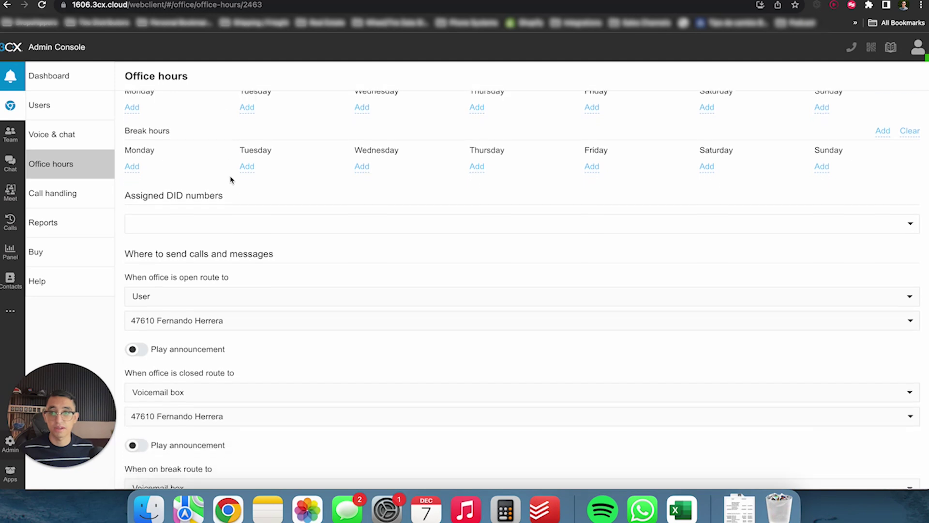
scroll(230, 180, "down", 3)
left_click(234, 170)
left_click(155, 185)
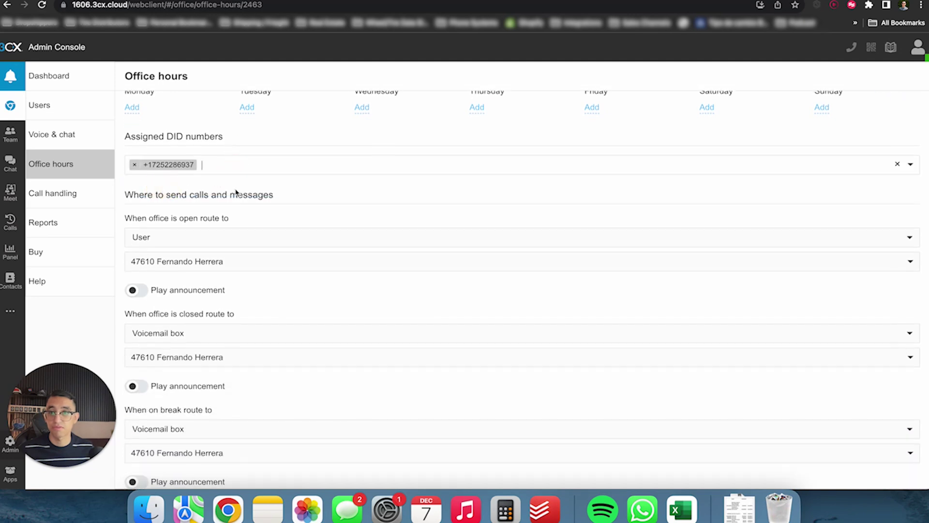
Review office hours routing, holidays and time zone, then reopen the office hours settings.
scroll(261, 223, "down", 3)
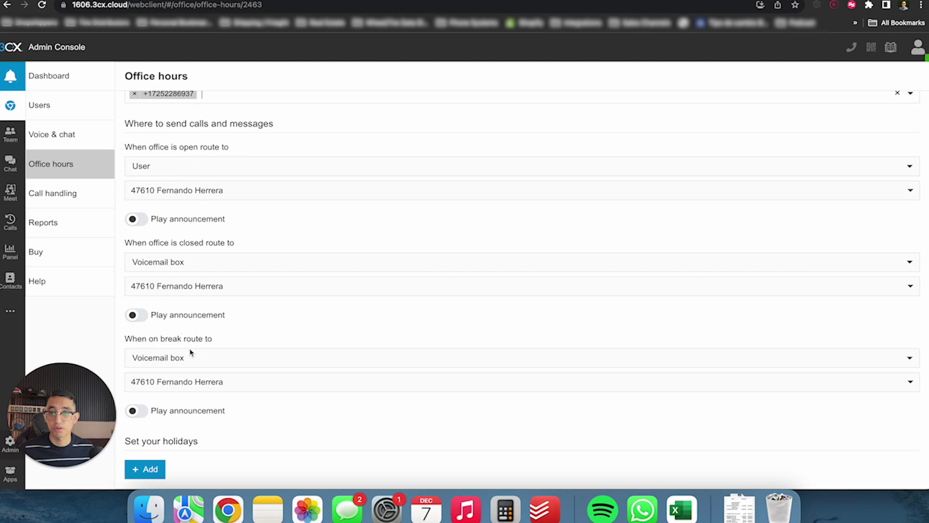
scroll(203, 353, "down", 3)
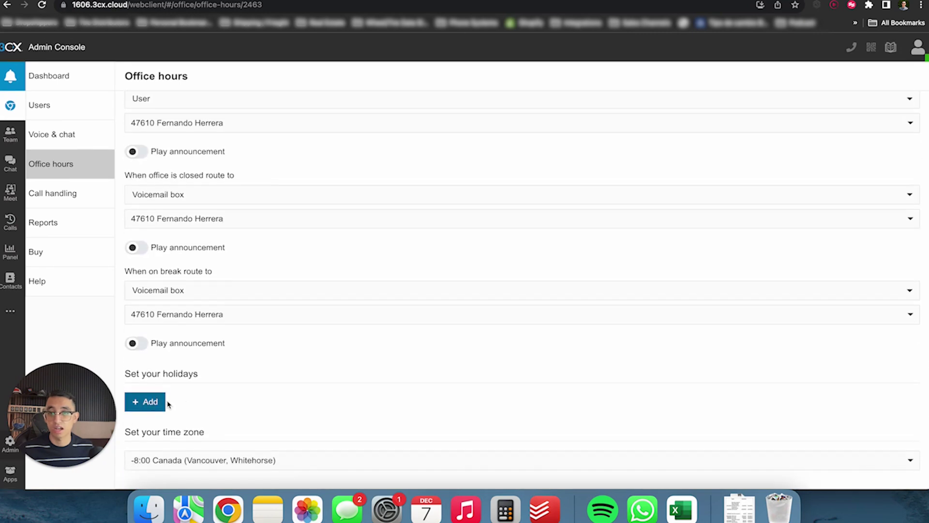
scroll(213, 352, "up", 7)
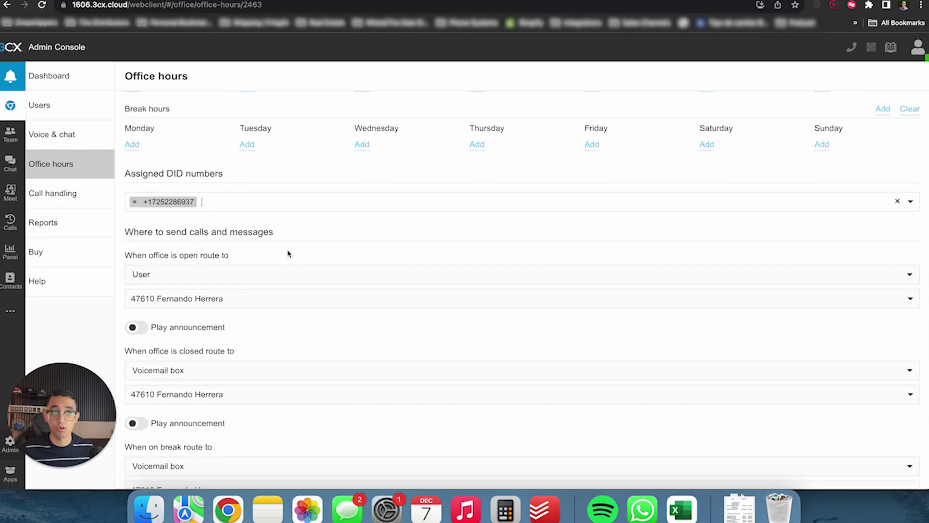
scroll(323, 280, "down", 7)
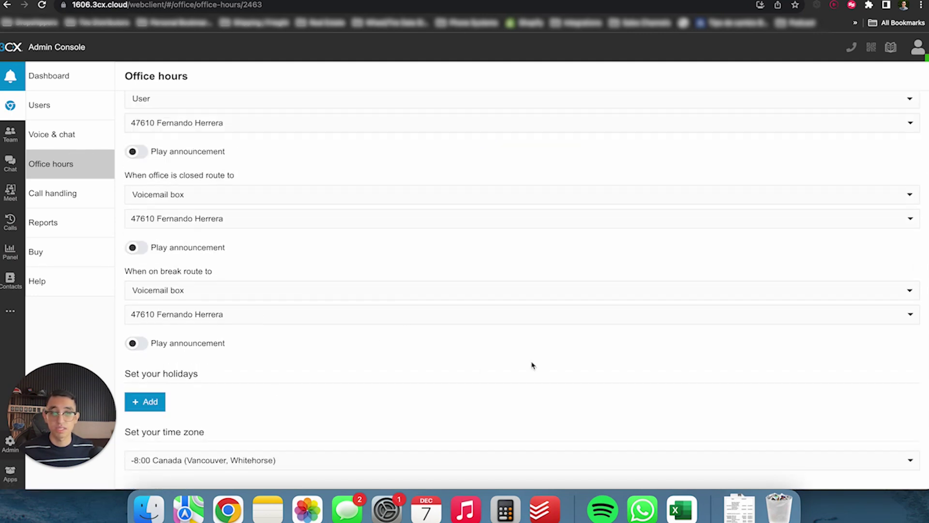
scroll(564, 360, "up", 10)
left_click(69, 140)
left_click(68, 165)
scroll(296, 313, "down", 5)
scroll(311, 313, "up", 5)
Assign the trunk's DID number to the thetiredealer.com ring group 47660.
left_click(60, 107)
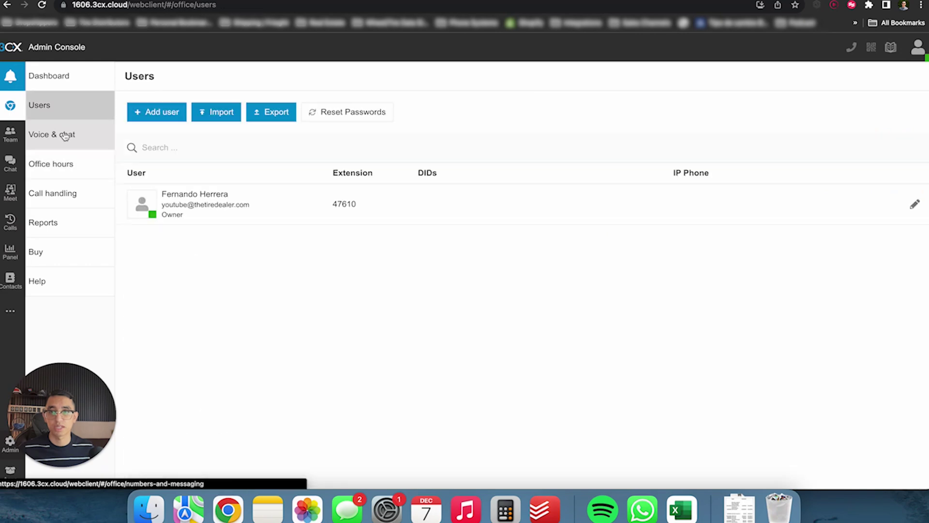
left_click(65, 136)
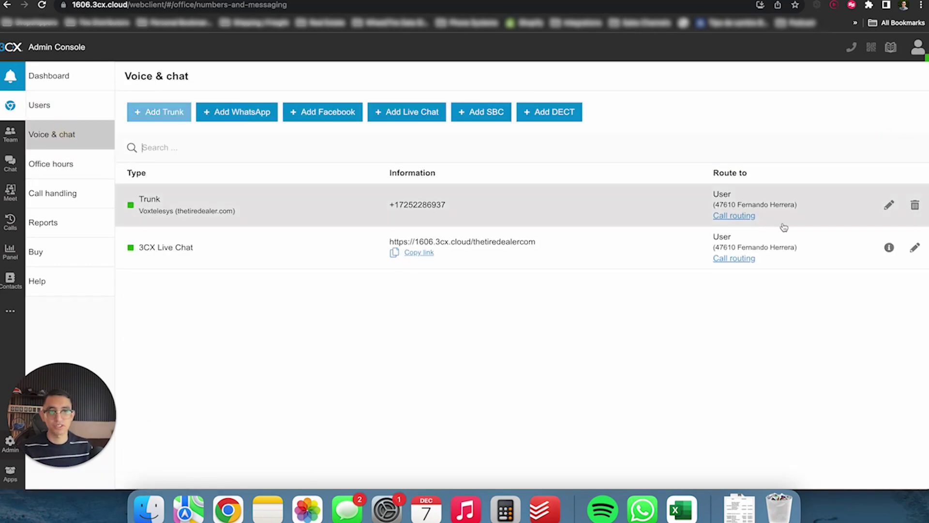
left_click(740, 216)
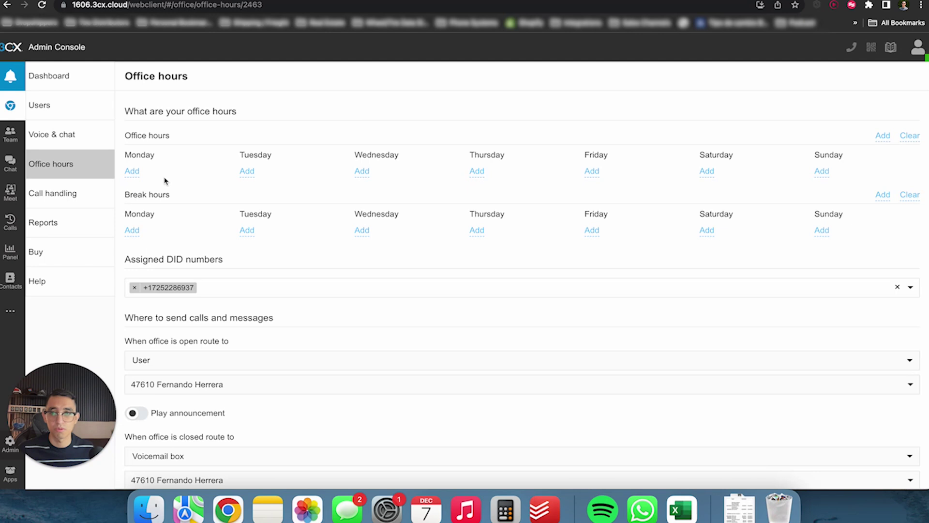
left_click(53, 193)
left_click(279, 207)
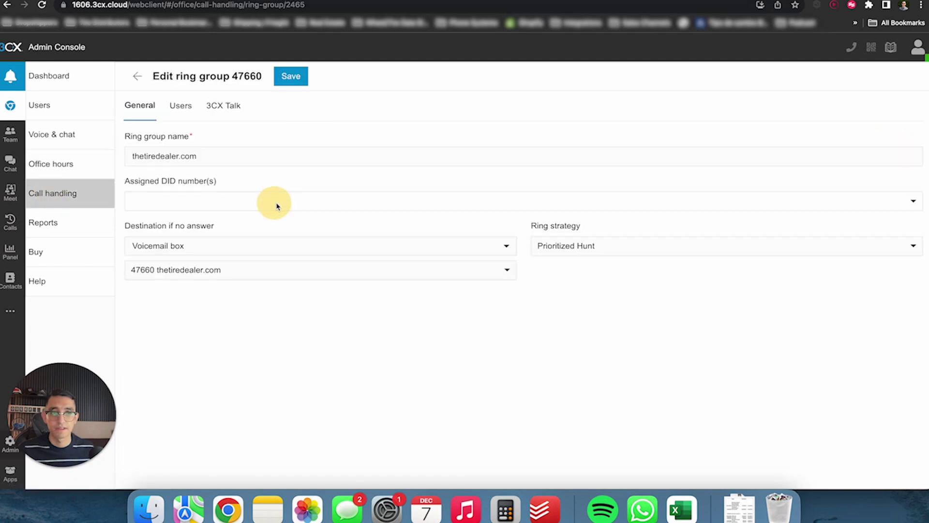
left_click(199, 205)
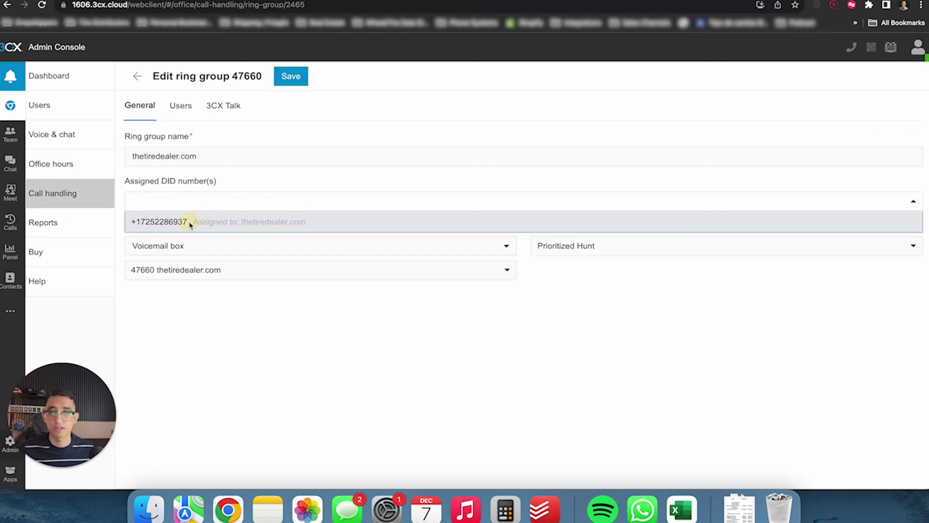
left_click(190, 220)
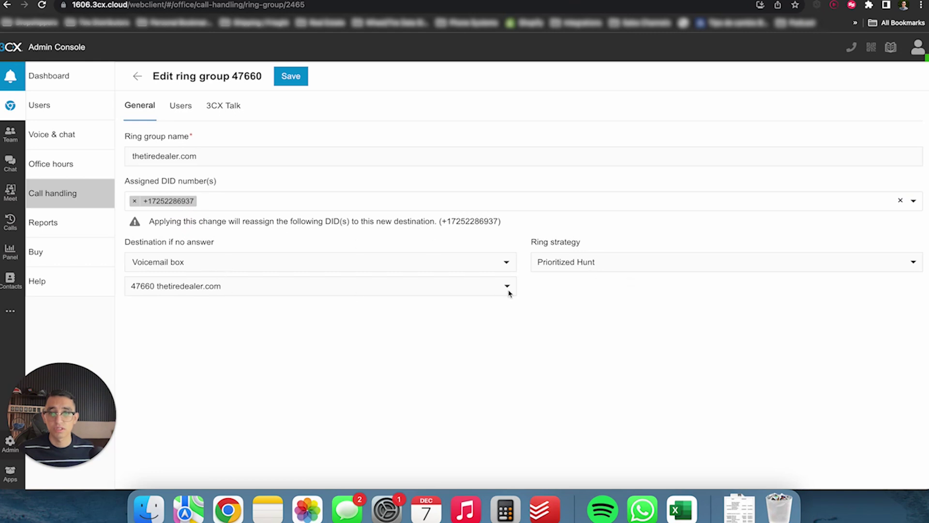
Send the ring group's unanswered calls to extension 47610's voicemail box and save.
left_click(572, 266)
left_click(356, 283)
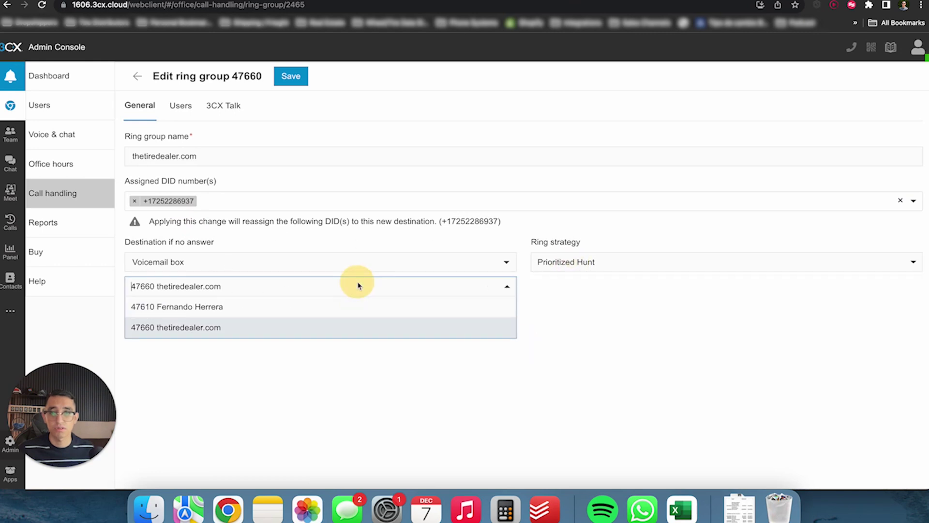
left_click(291, 305)
left_click(541, 331)
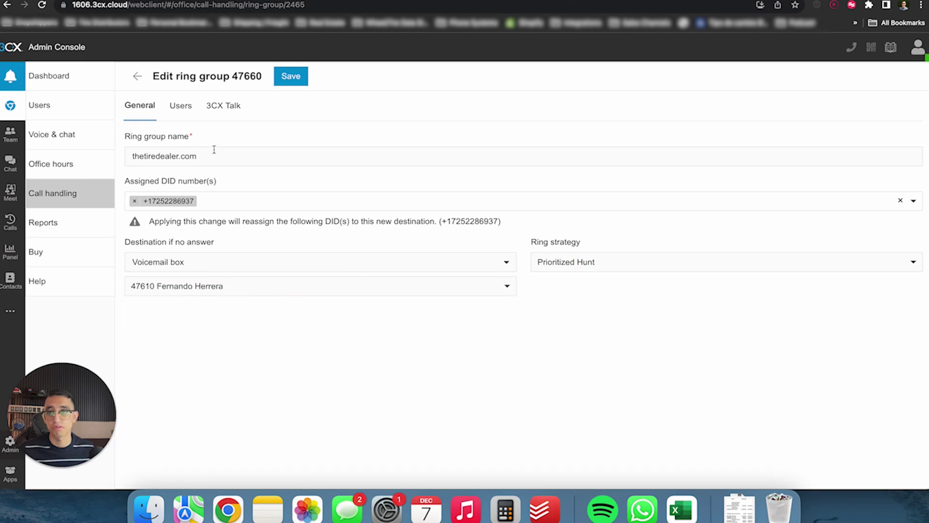
left_click(289, 78)
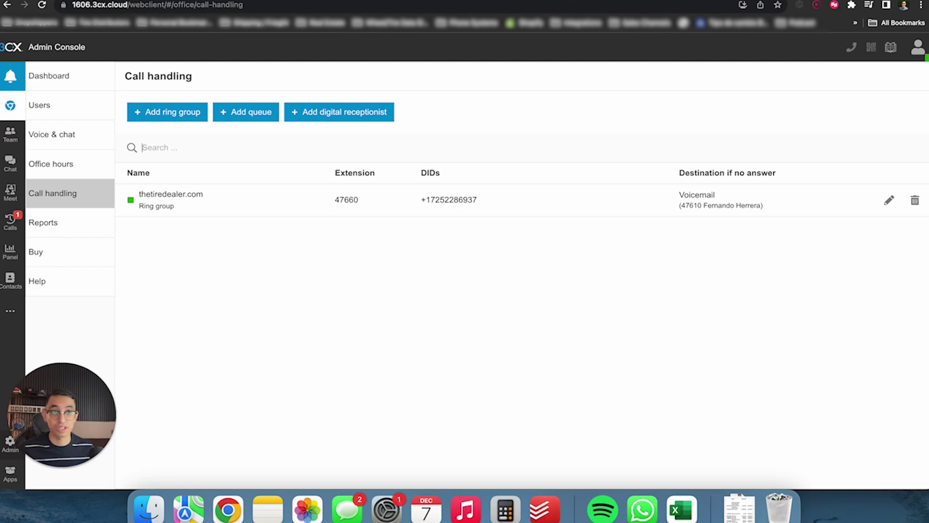
Dial extension 47610 from the web dial pad to place a test call.
left_click(851, 47)
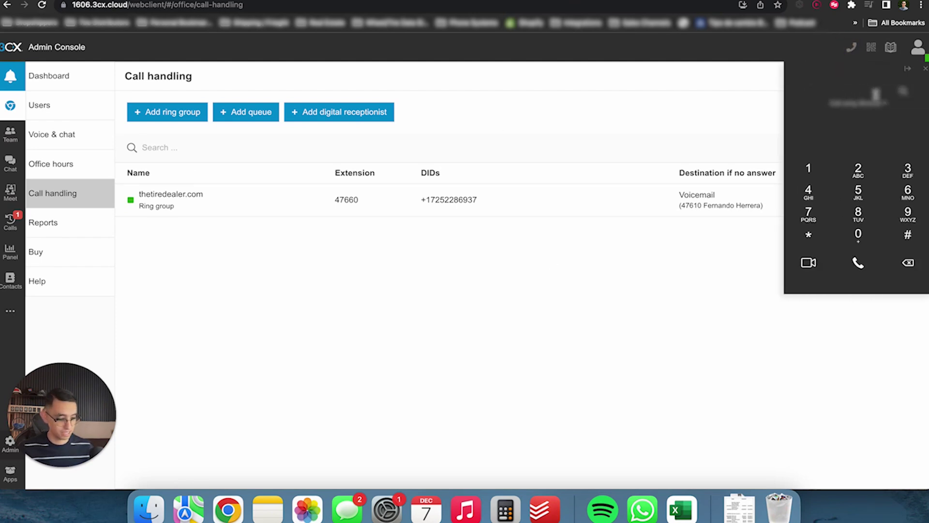
type("47610")
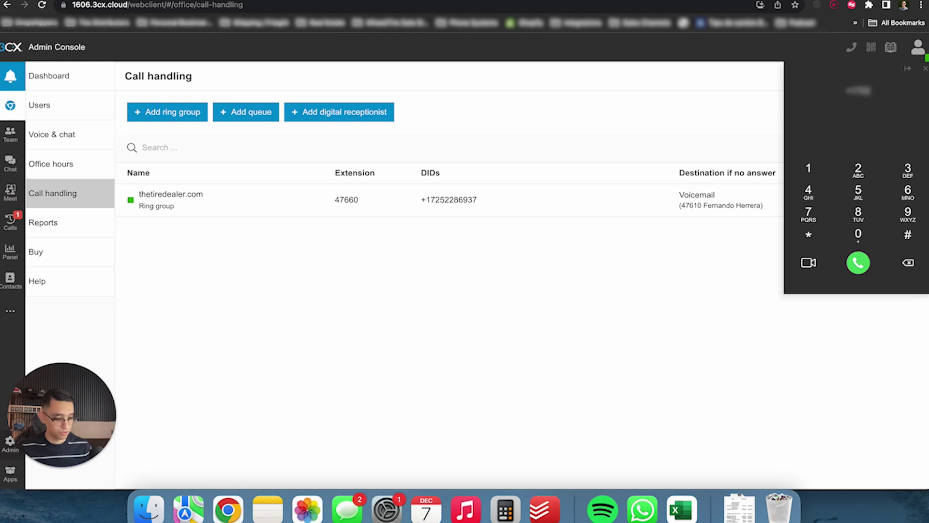
key("Return")
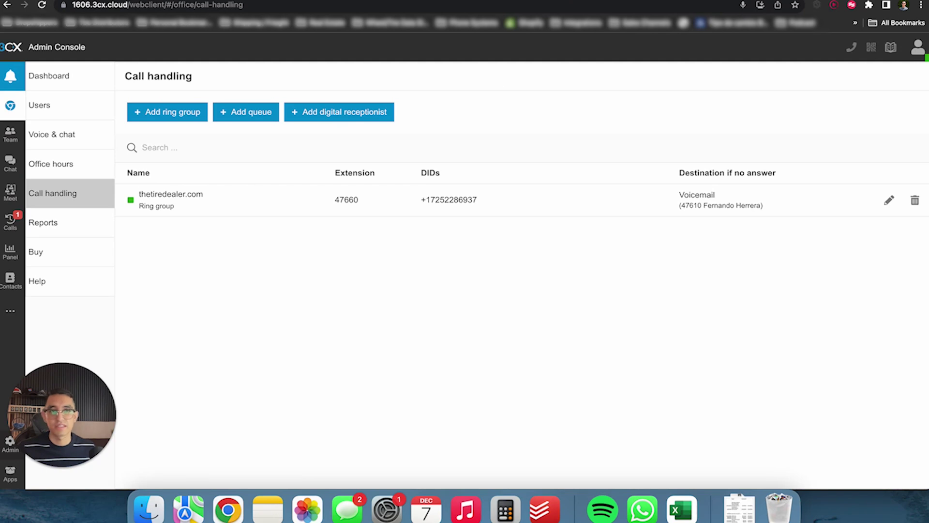
In the Voxtelesys portal, review why the trunk groups aren't activated, then view the Numbers list.
left_click(289, 2)
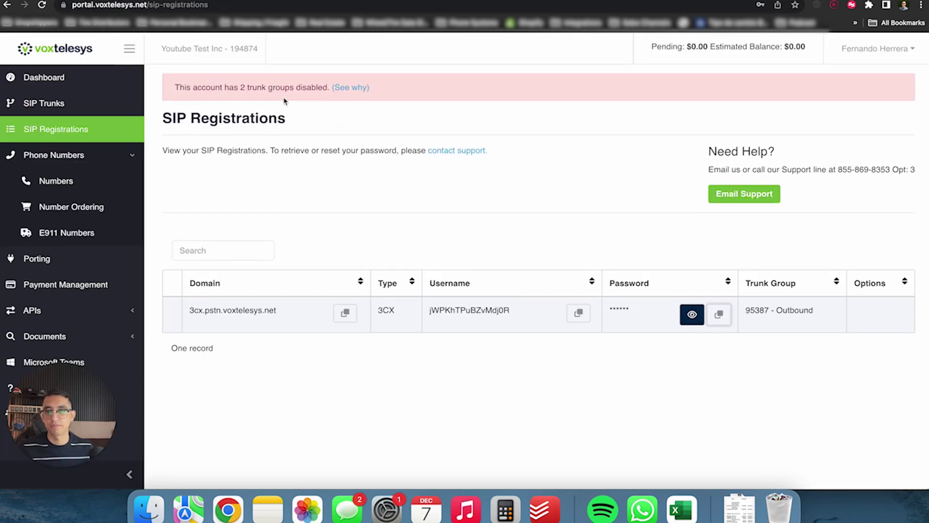
left_click(351, 88)
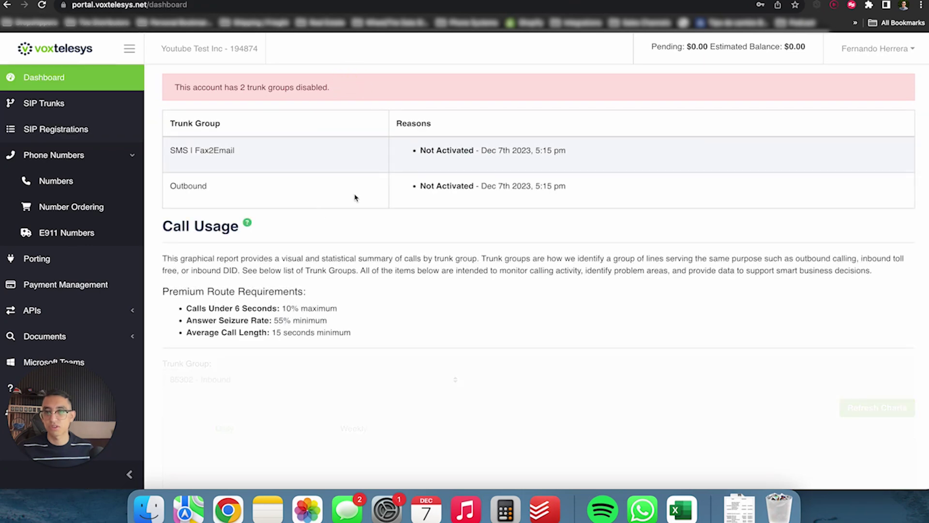
scroll(431, 242, "down", 3)
scroll(431, 242, "up", 3)
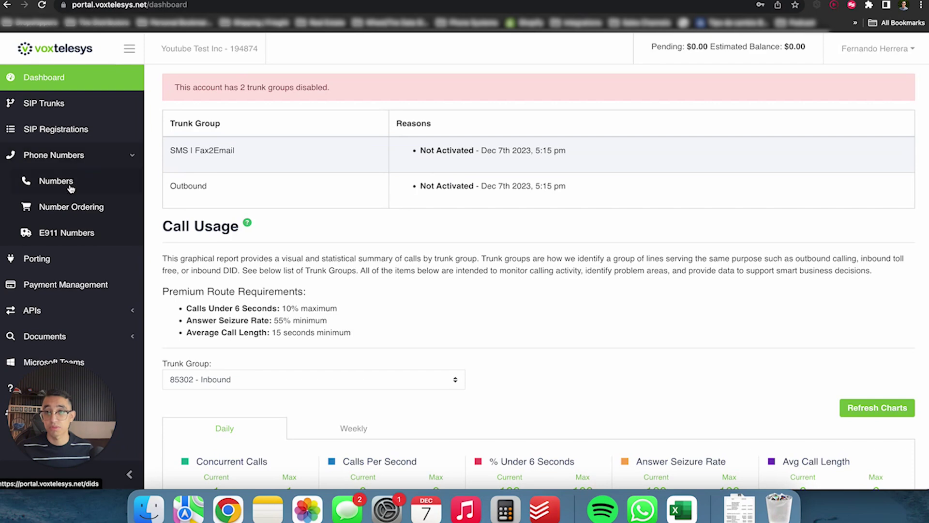
left_click(55, 181)
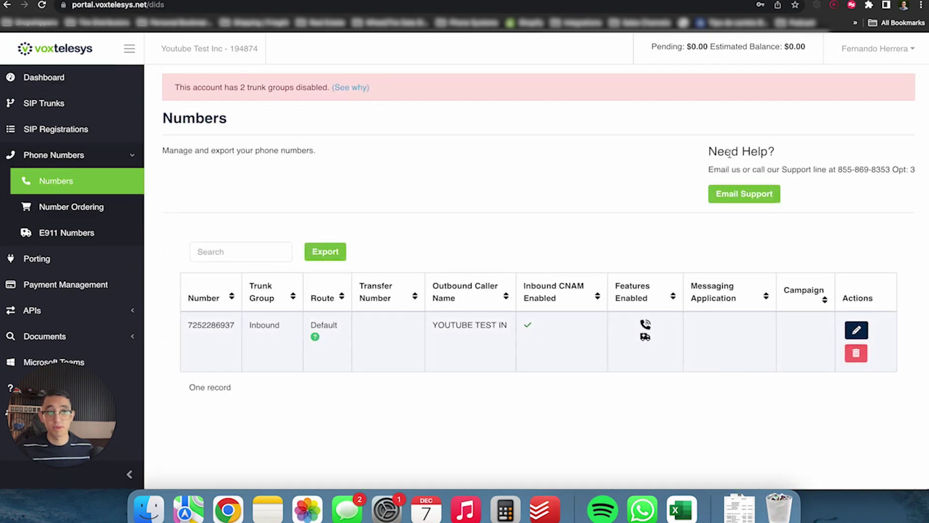
mouse_move(729, 153)
left_mouse_down()
mouse_move(767, 152)
mouse_move(774, 170)
mouse_move(915, 170)
mouse_move(736, 170)
left_mouse_up()
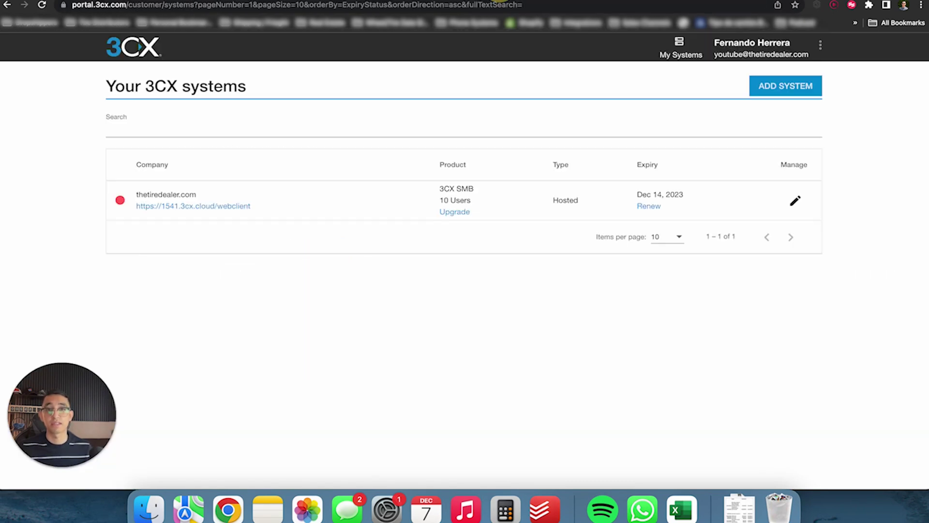
Switch to the other 3CX system and open its Voice & chat trunk list.
left_click(345, 1)
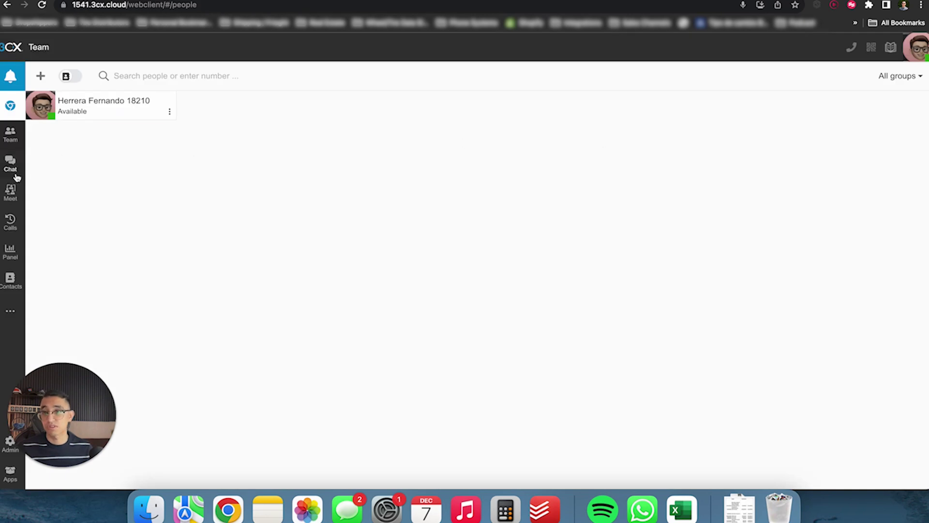
left_click_drag(72, 446, 845, 447)
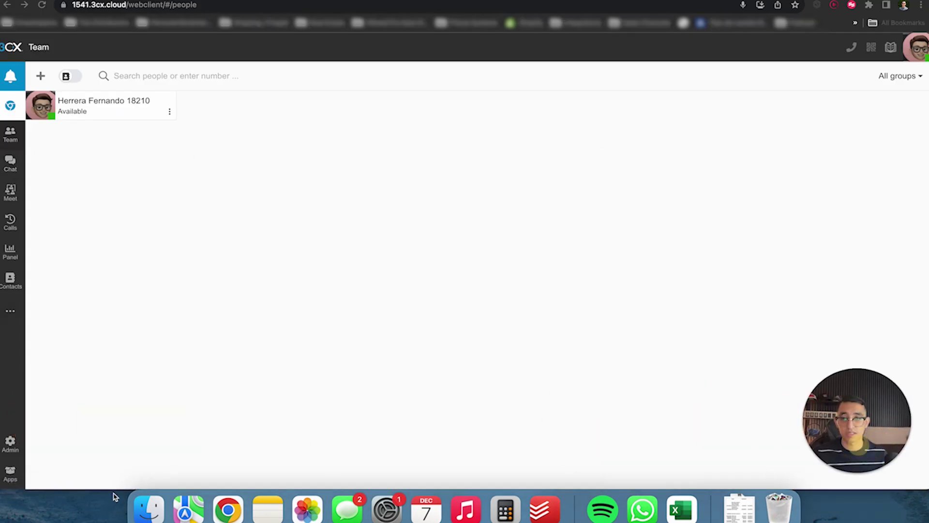
left_click(10, 443)
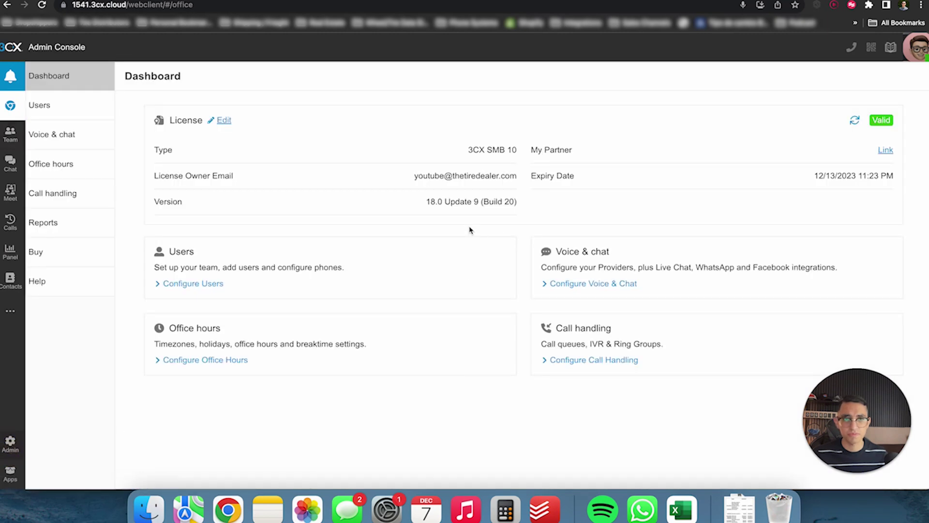
left_click(75, 136)
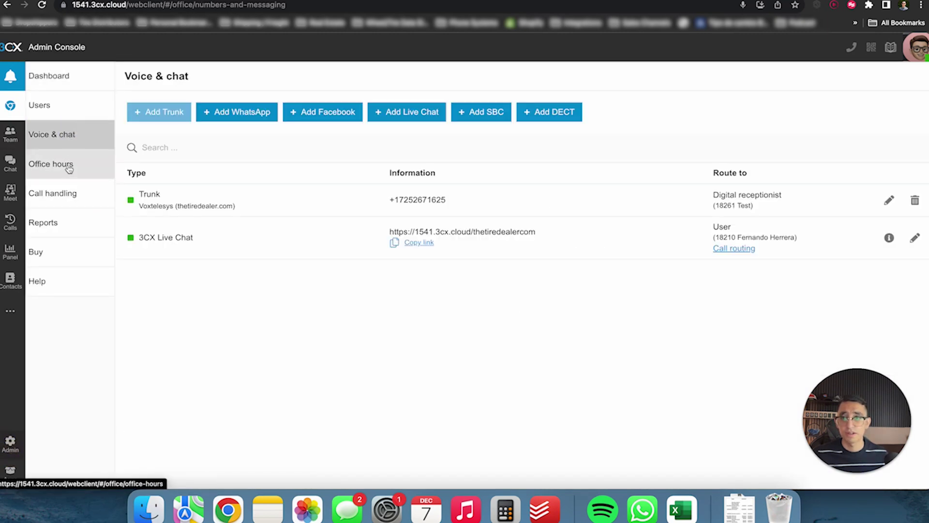
Review the Voxtelesys trunk's DID Numbers and SMS tabs, then view Call handling.
left_click(183, 205)
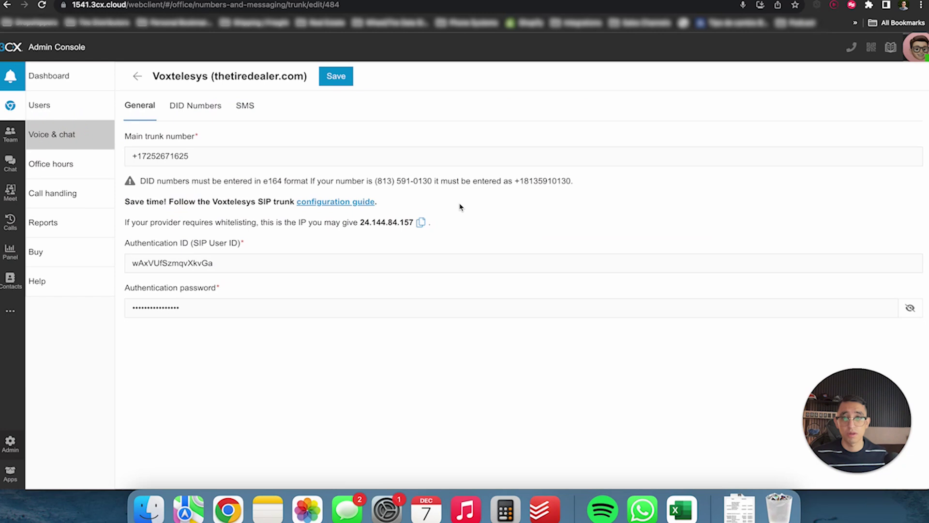
left_click(211, 107)
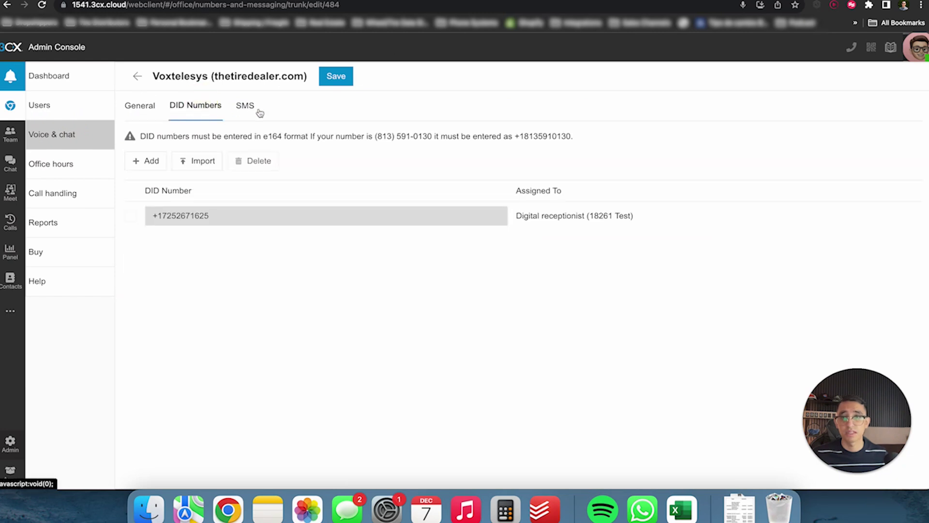
left_click(259, 112)
left_click(211, 107)
left_click(139, 105)
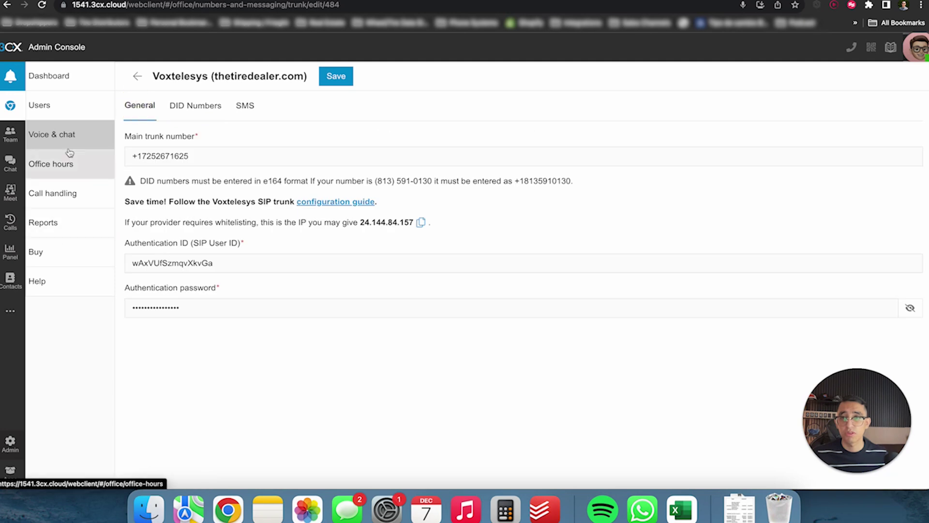
left_click(54, 196)
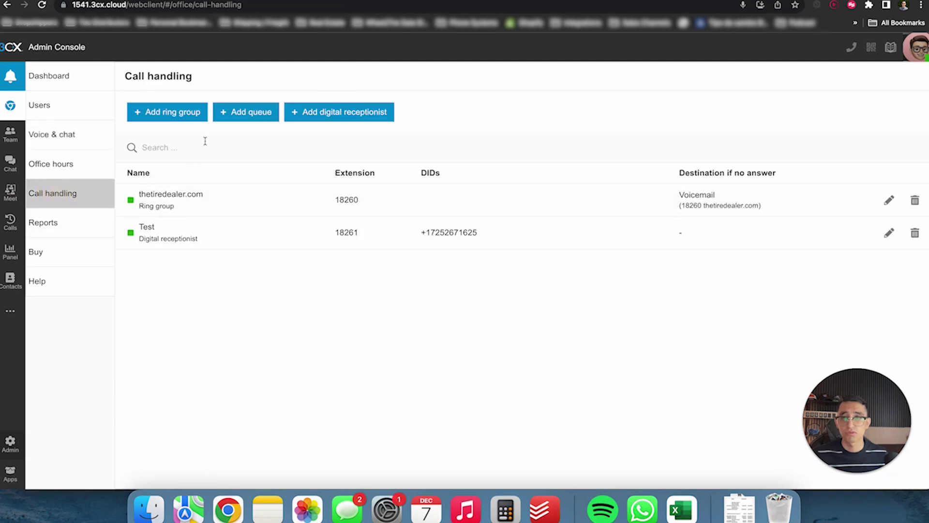
Log out of the Voxtelesys portal and sign back in with the account e-mail.
key("ctrl+Tab")
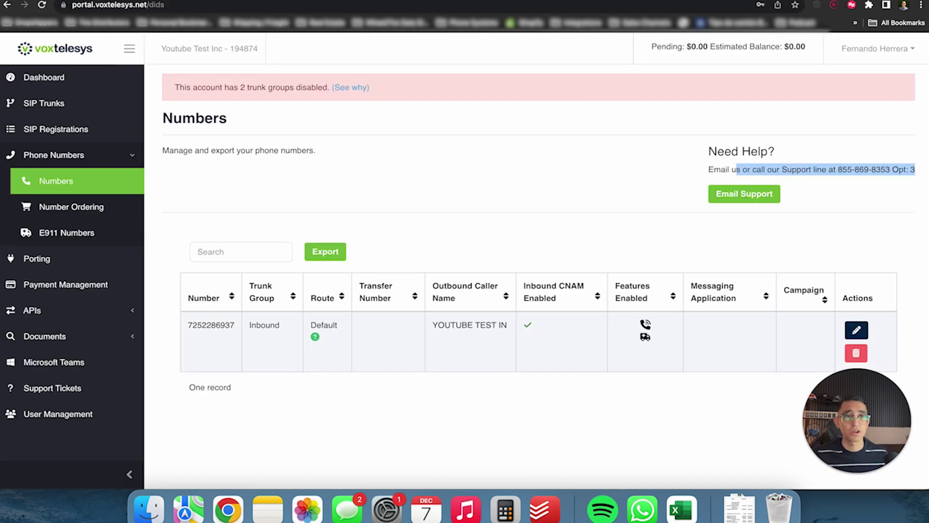
left_click(893, 48)
left_click(859, 92)
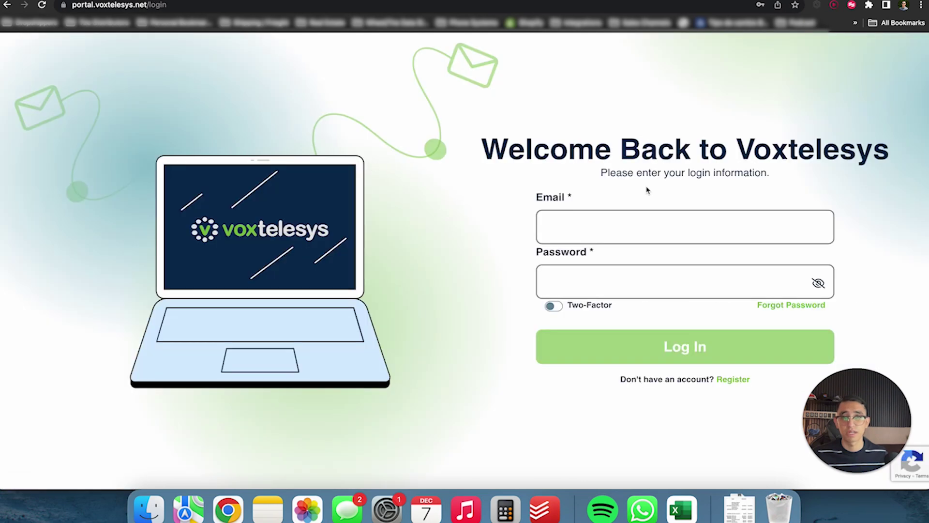
left_click(633, 213)
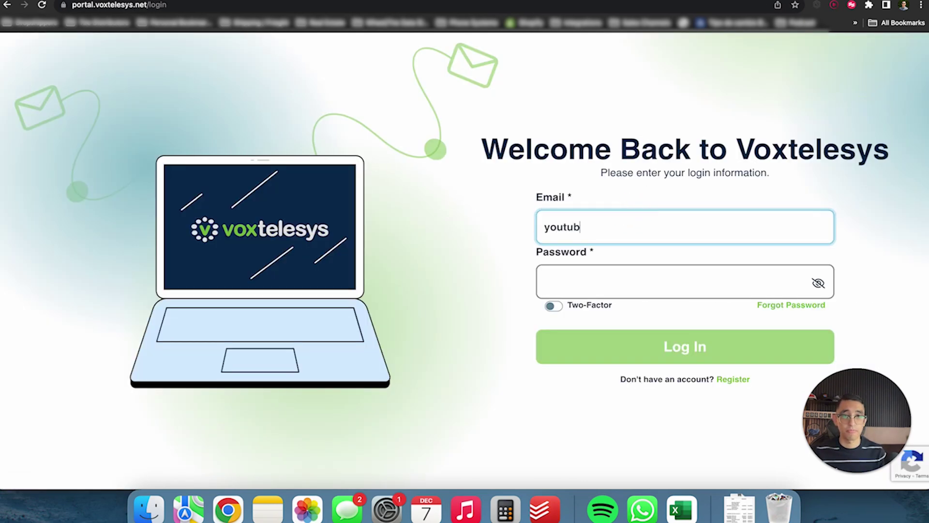
key("Return")
key("Return")
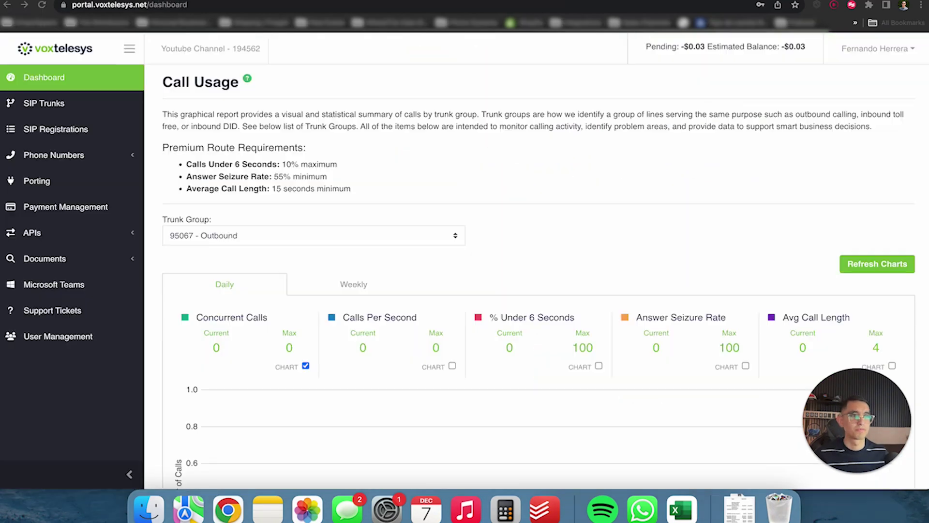
Check the account's Numbers, SIP Registrations and SIP Trunks pages.
scroll(635, 232, "down", 3)
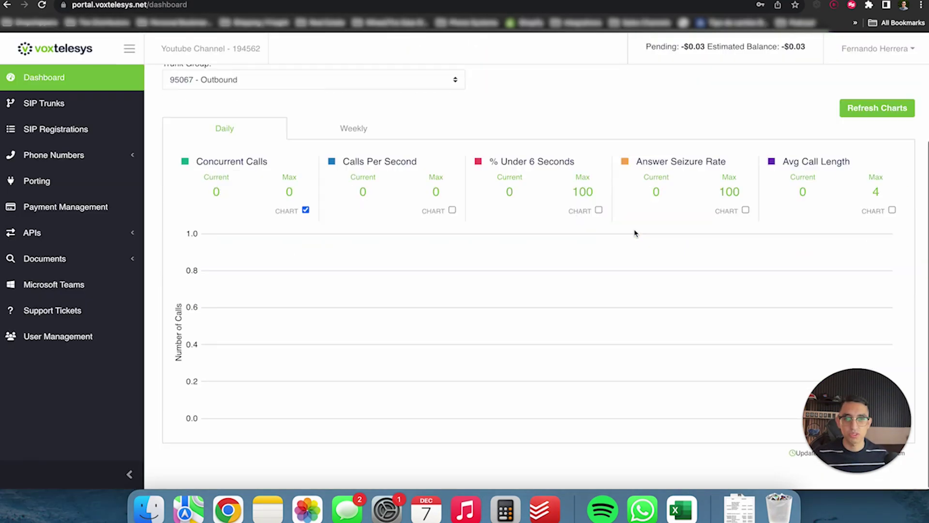
scroll(315, 139, "up", 3)
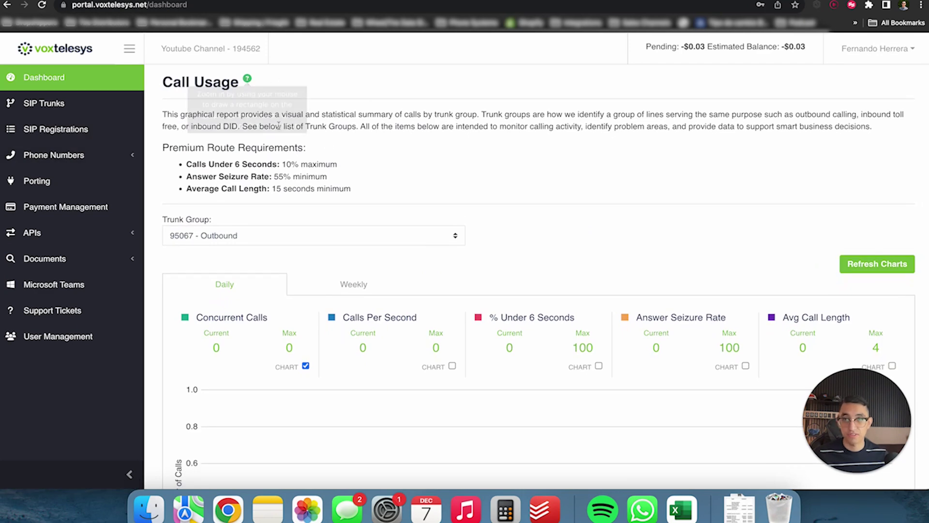
left_click(49, 160)
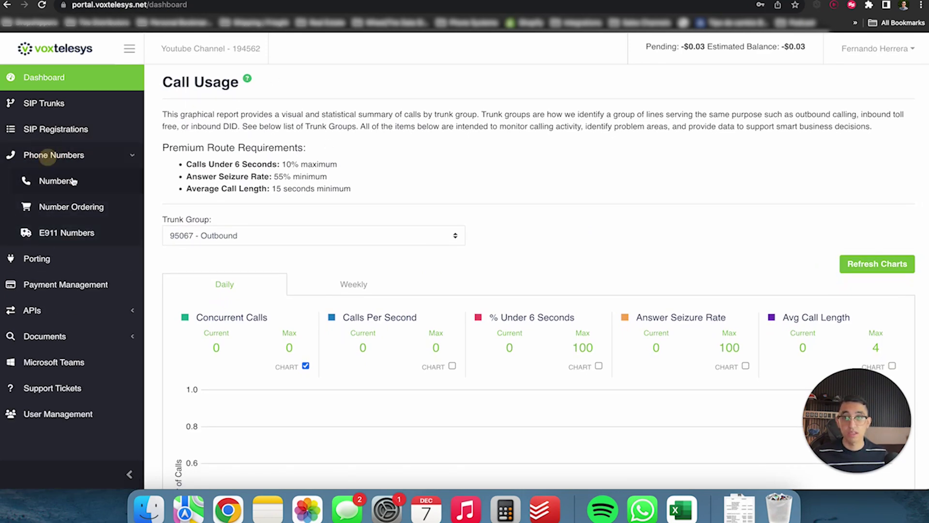
left_click(54, 181)
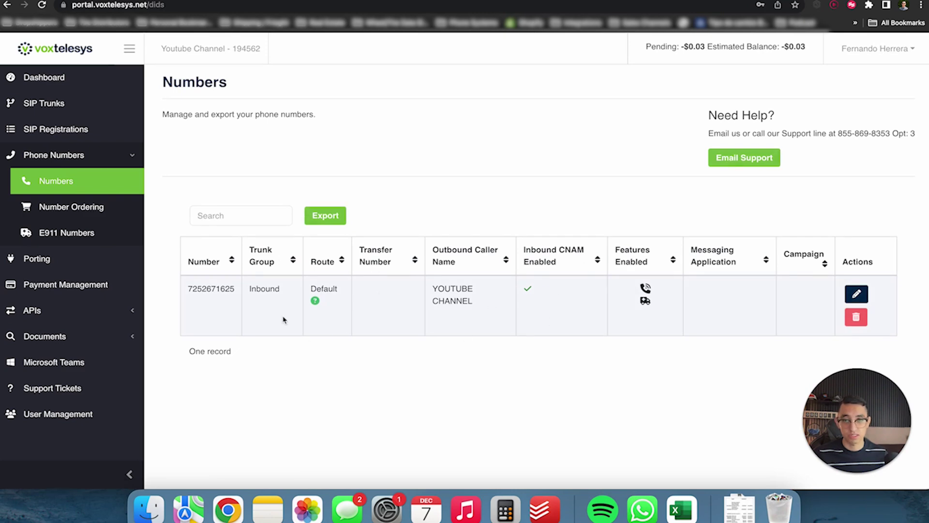
left_click(60, 127)
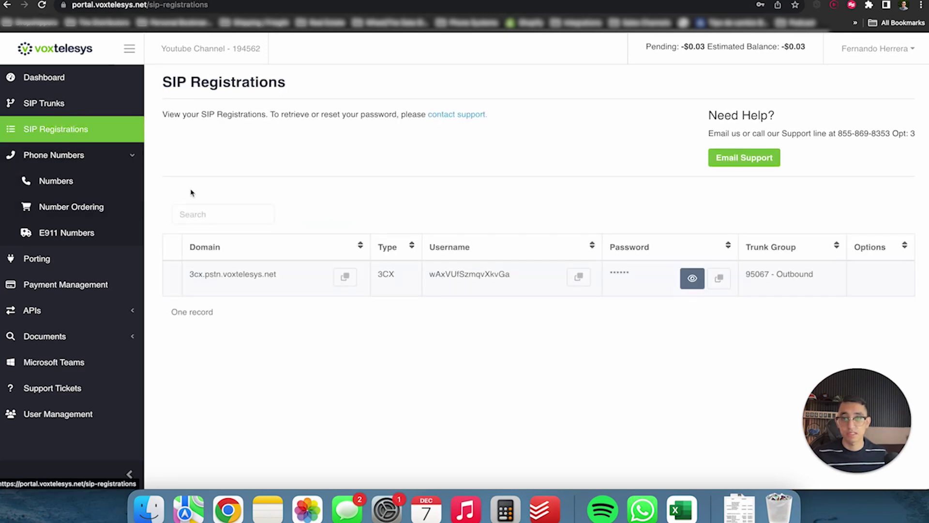
left_click(68, 103)
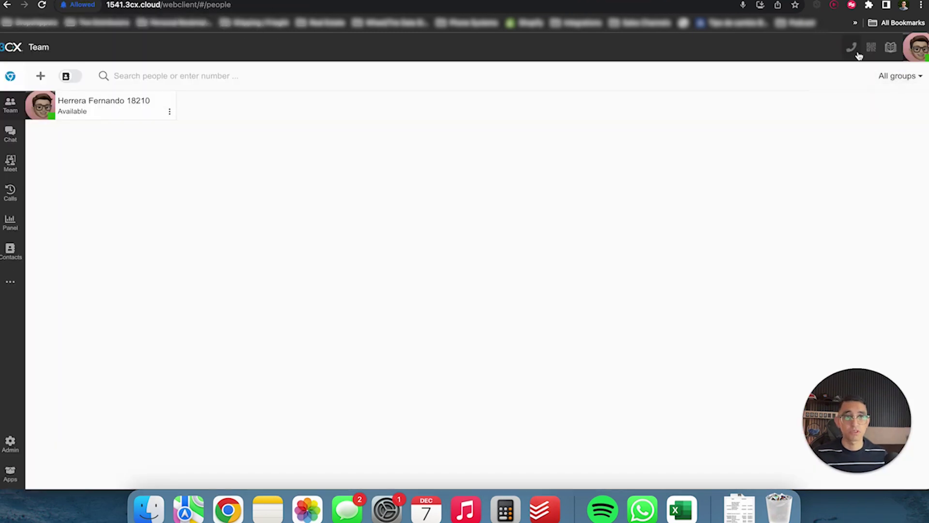
Place a test call from the dialer, mute it, then hang up.
left_click(851, 47)
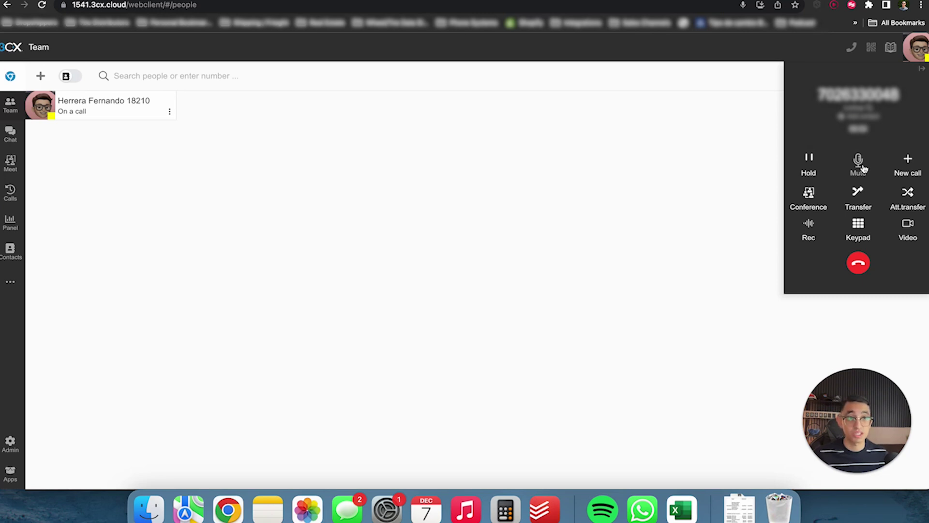
left_click(864, 168)
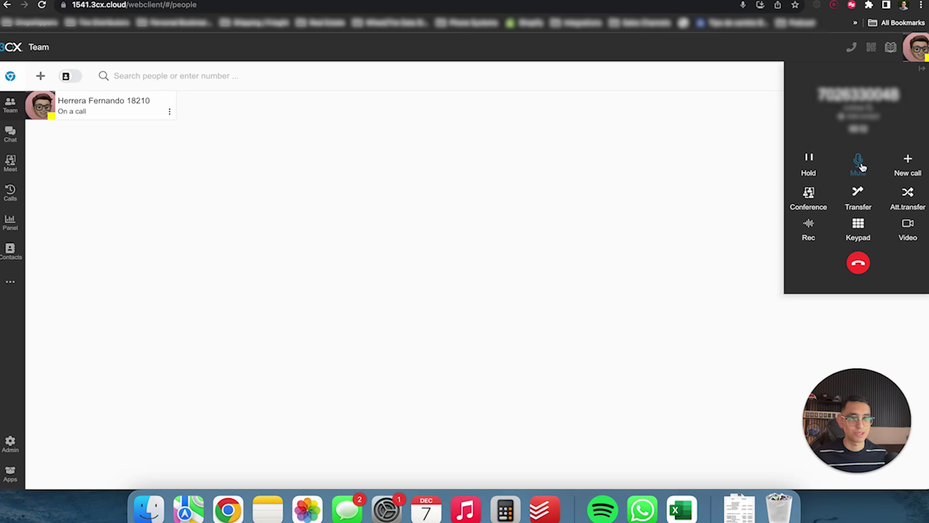
left_click(856, 266)
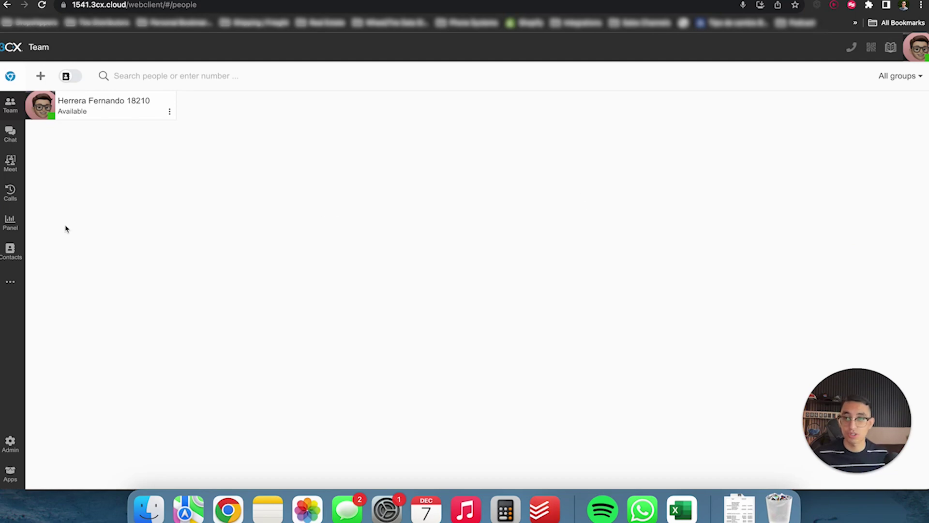
Browse the Chat, Meet, Calls and Team pages, then the admin Voice & chat and Call handling lists.
left_click(10, 133)
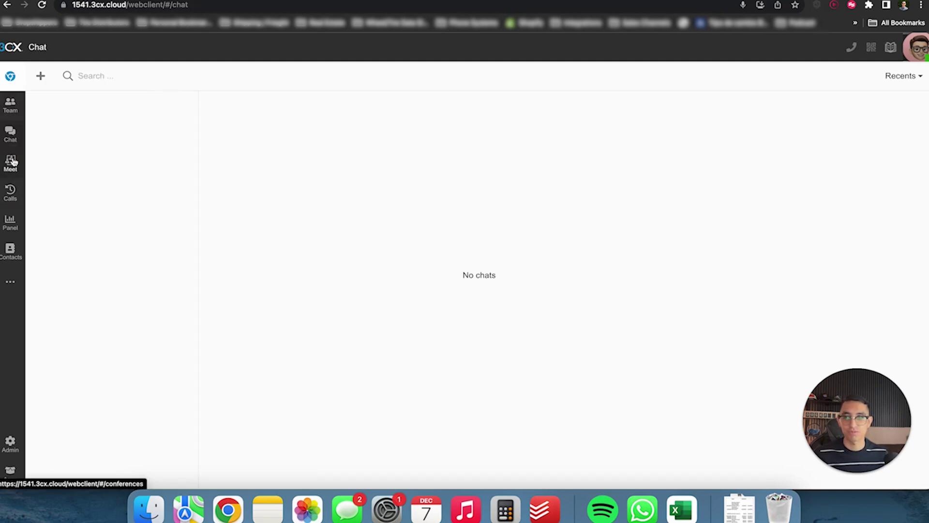
left_click(10, 163)
left_click(10, 192)
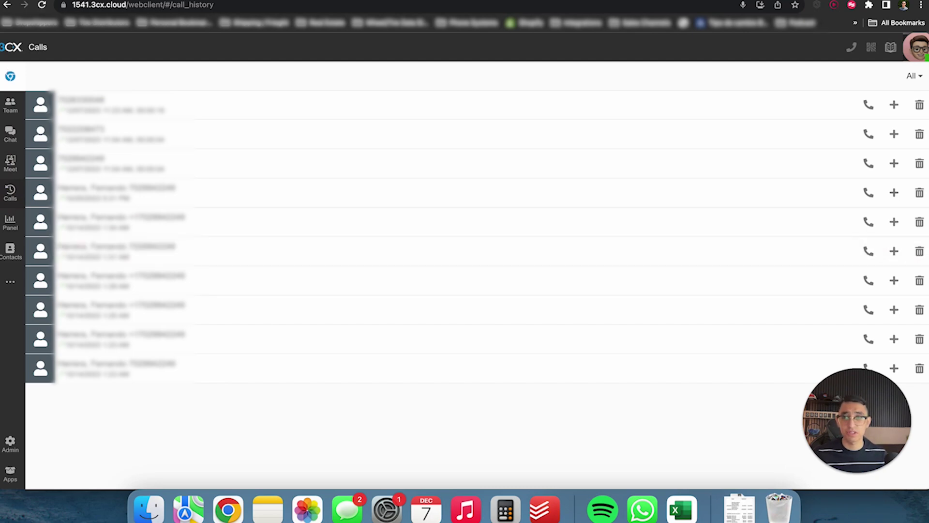
left_click(4, 116)
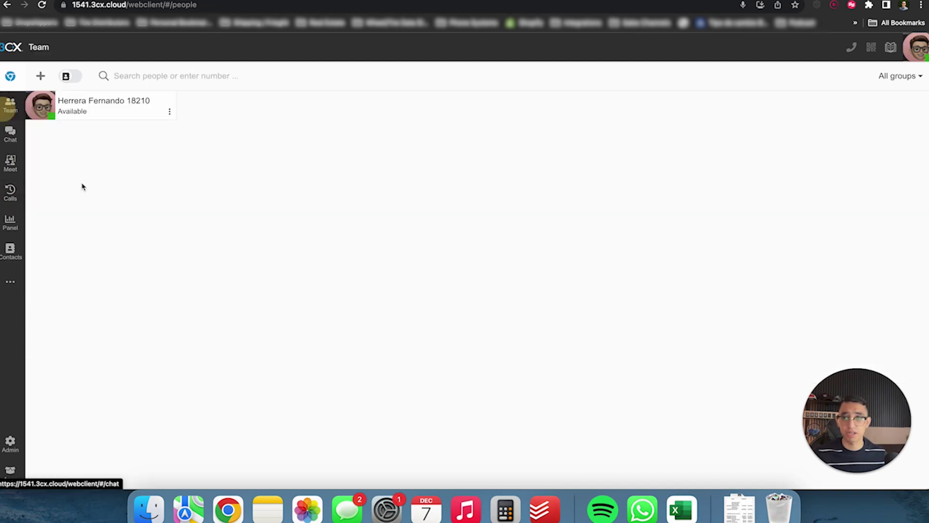
left_click(7, 445)
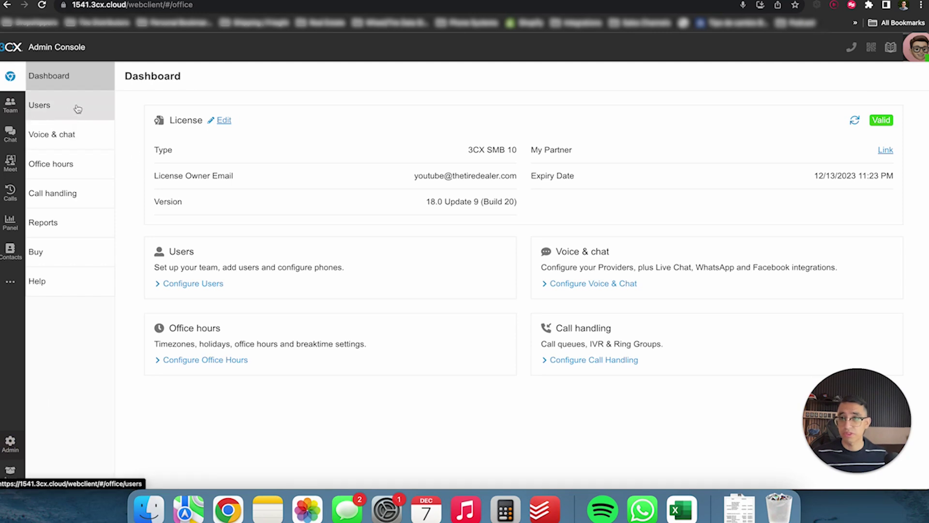
left_click(73, 143)
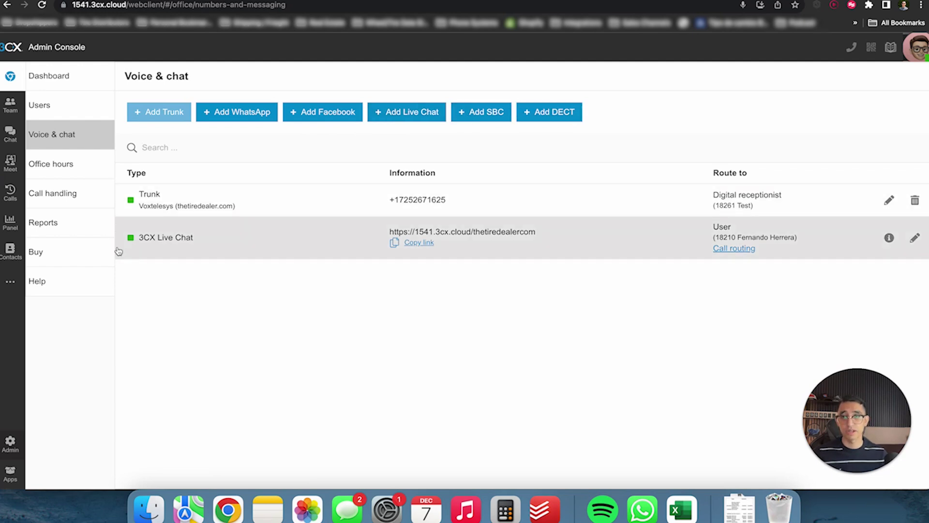
left_click(73, 193)
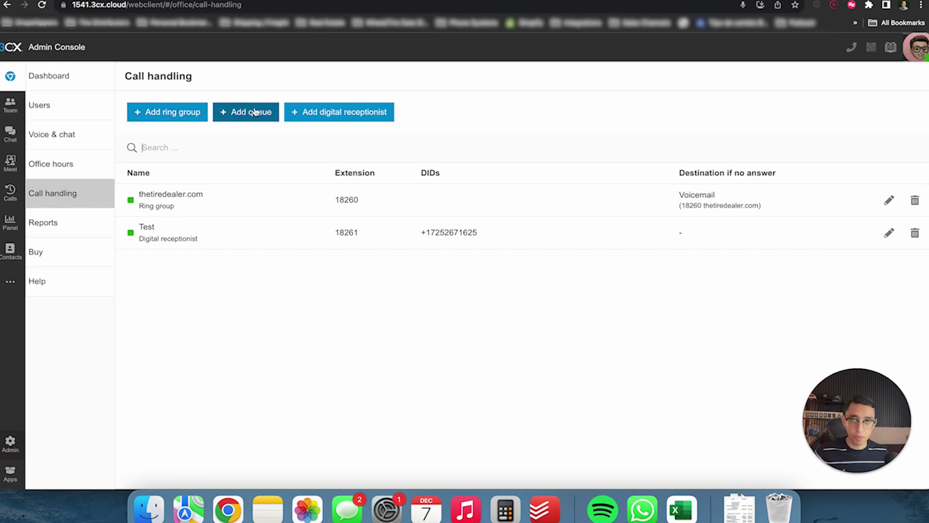
Review a new queue's member, hold music, 3CX Talk and call-back/recording tabs, then leave without saving.
left_click(255, 112)
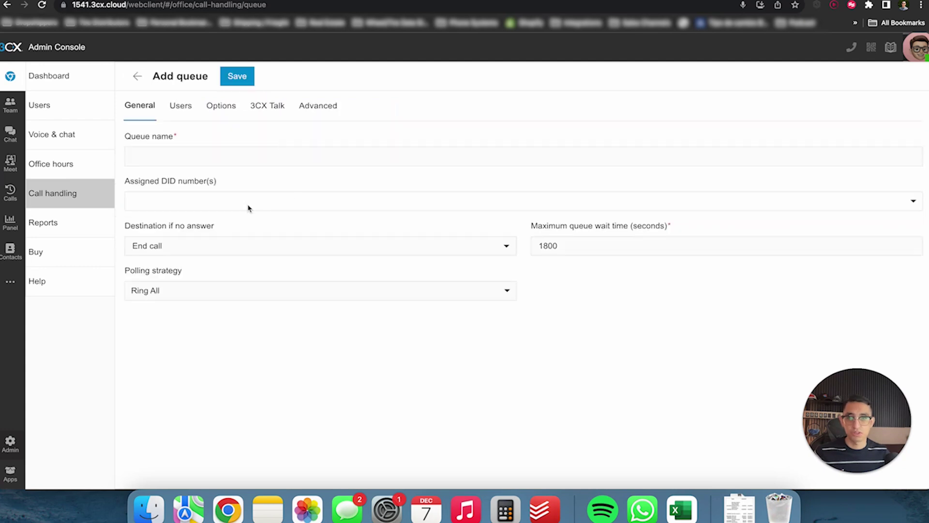
left_click(193, 109)
left_click(221, 109)
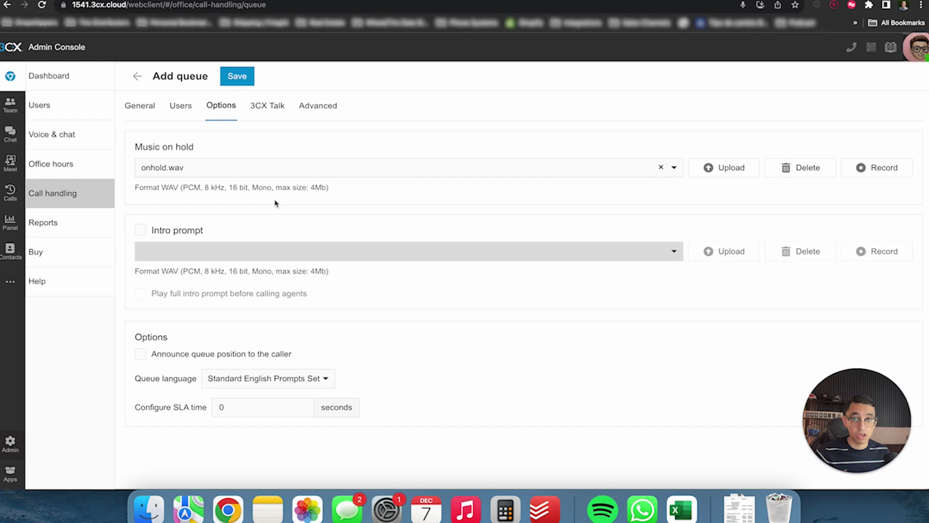
left_click(267, 106)
left_click(318, 106)
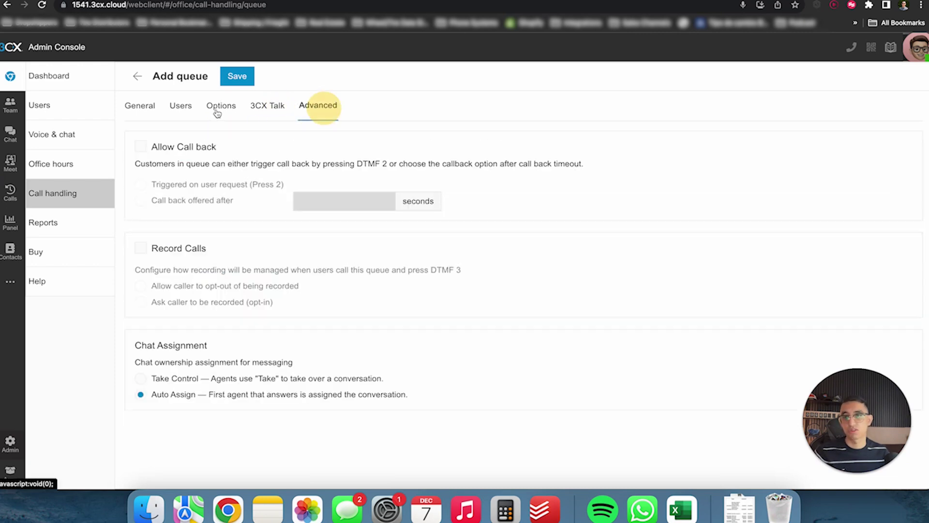
left_click(134, 76)
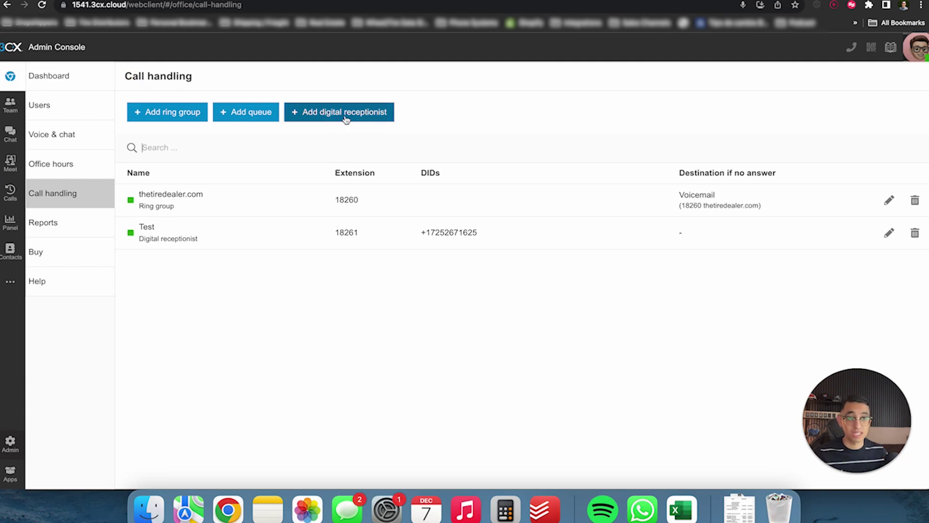
Inspect a new digital receptionist's key 0 actions and Options tab, then return to the dashboard.
left_click(345, 116)
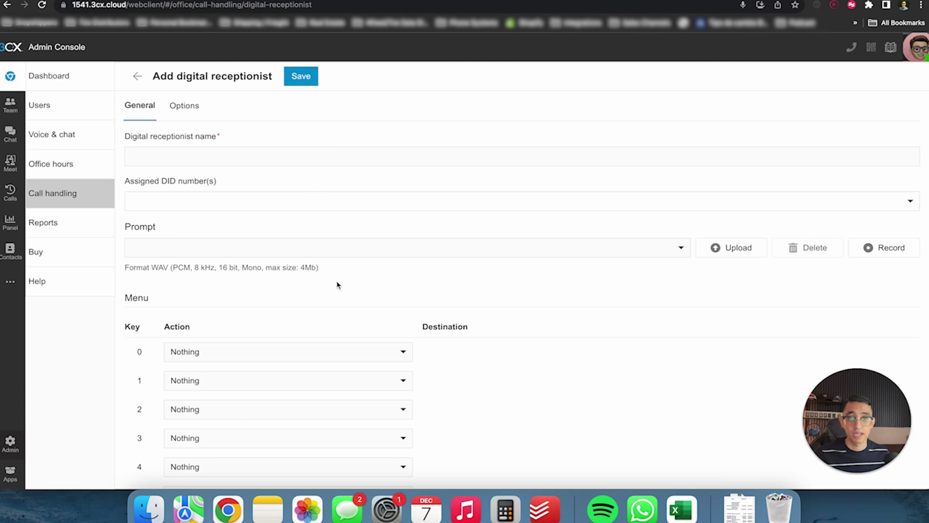
scroll(339, 283, "down", 3)
scroll(345, 276, "up", 3)
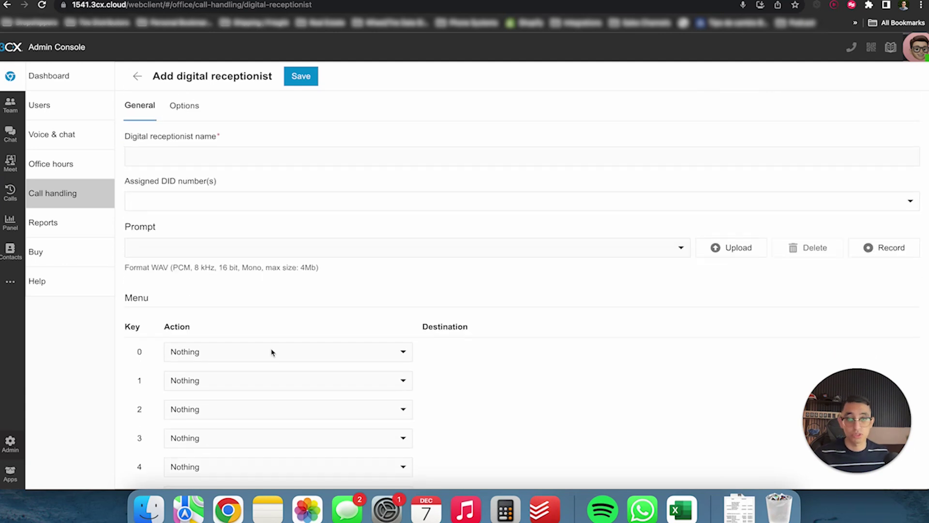
left_click(300, 357)
scroll(290, 361, "down", 3)
scroll(317, 368, "down", 3)
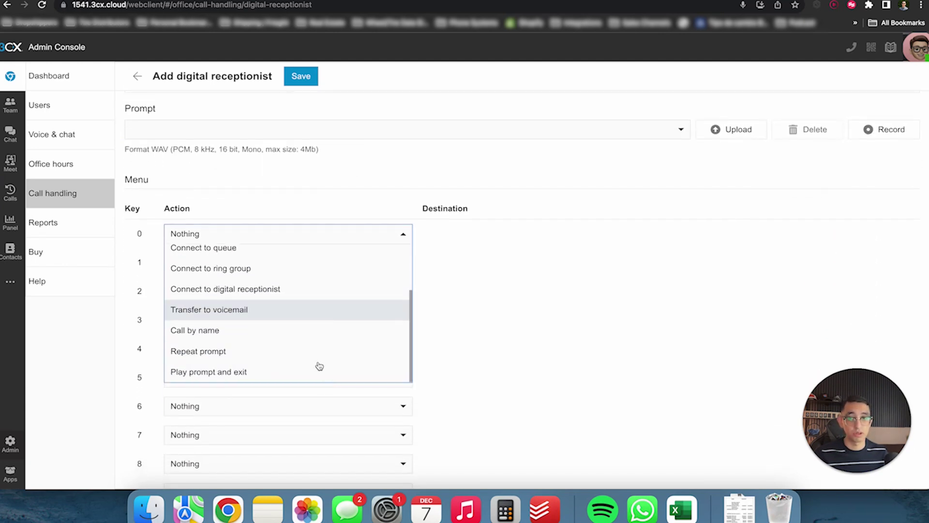
left_click(483, 305)
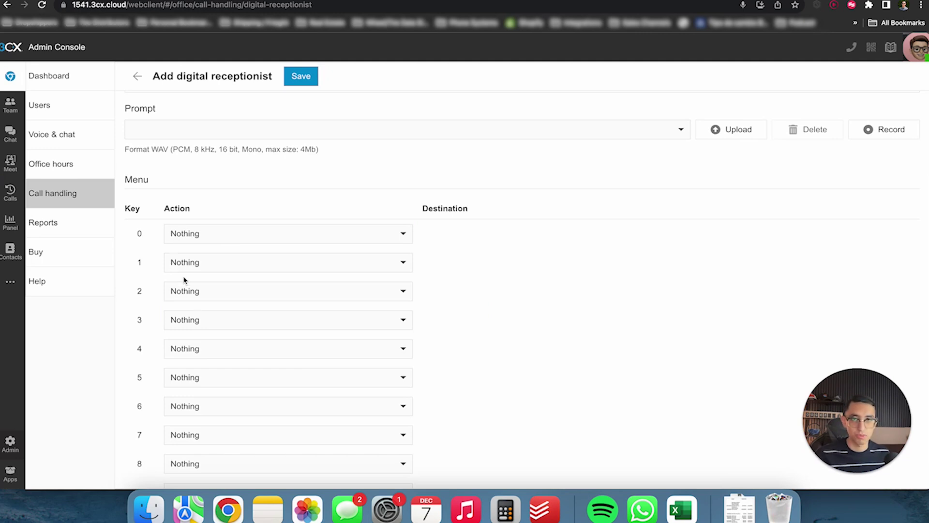
scroll(290, 298, "up", 3)
left_click(183, 99)
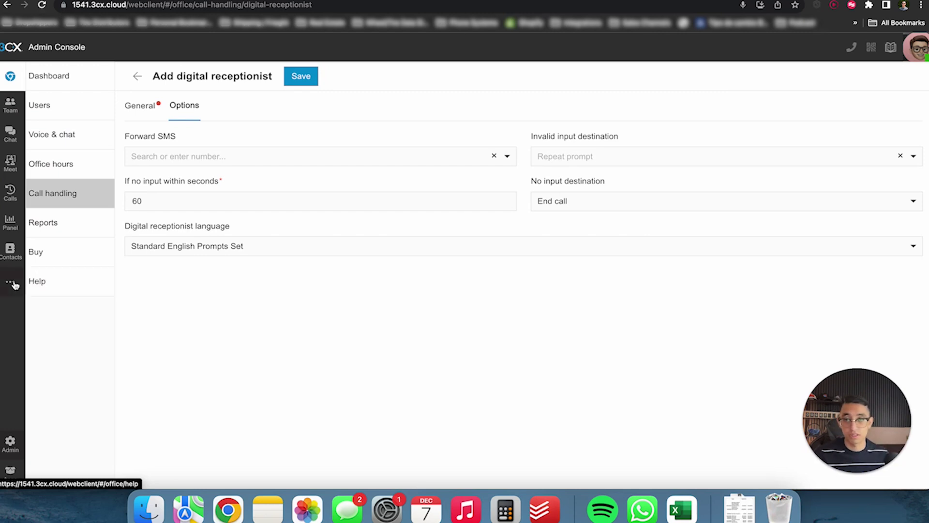
left_click(10, 443)
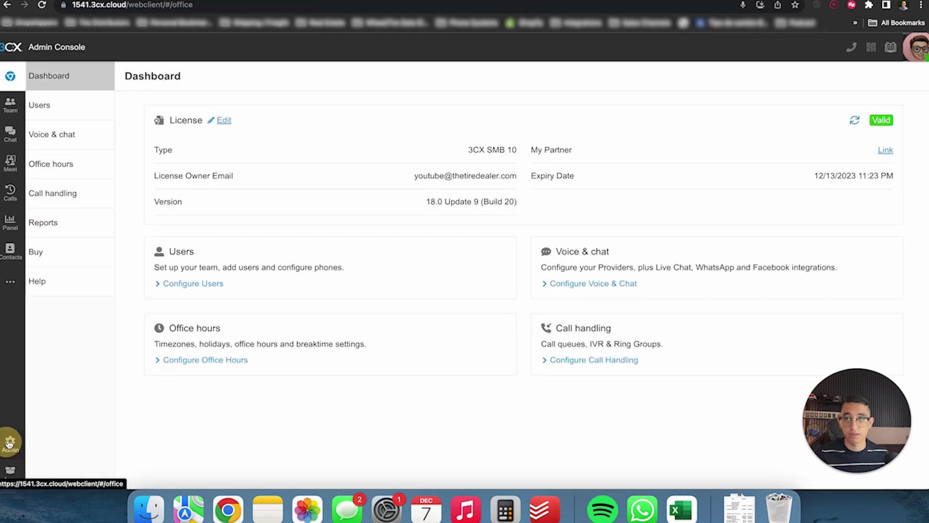
View the mobile-app install QR code, then the Apps page listing Android, iOS, web, desktop and Chrome apps.
left_click(871, 47)
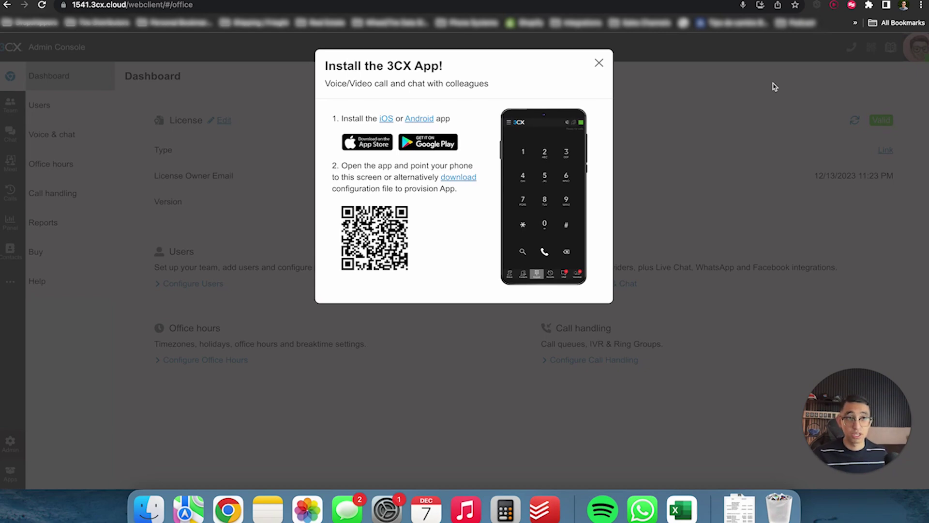
left_click(599, 63)
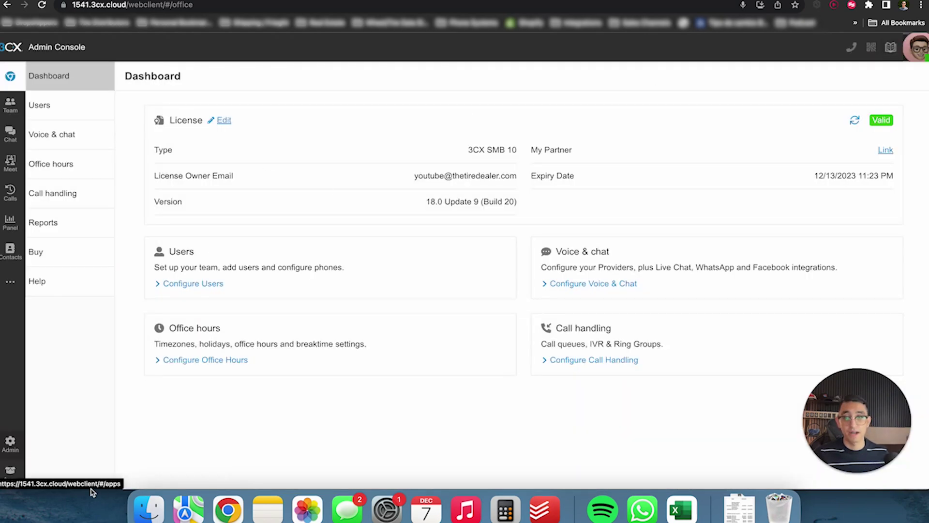
left_click(10, 472)
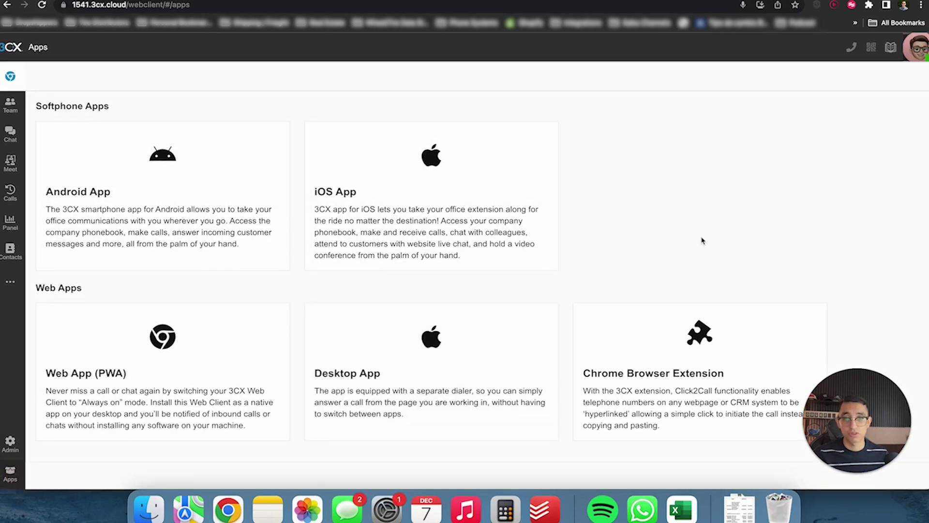
Return to the Team list showing extension 18210 as Available.
left_click(10, 104)
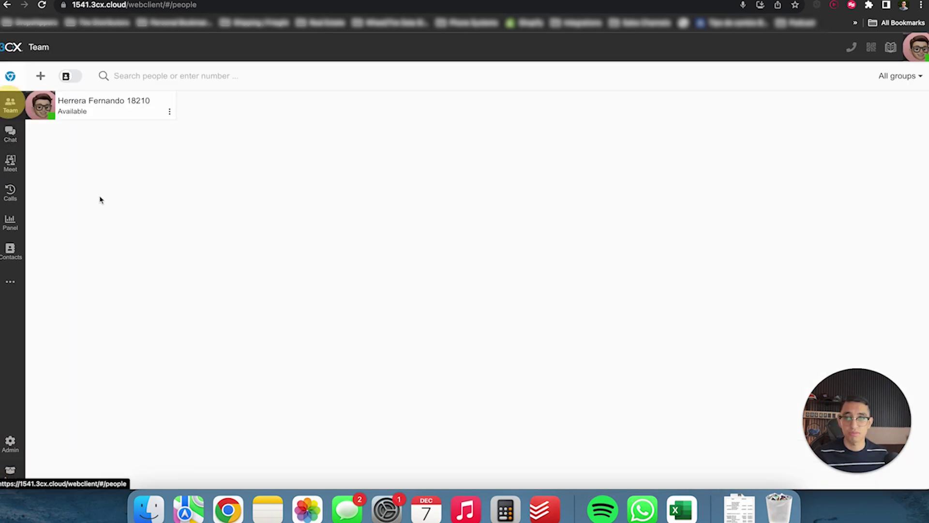